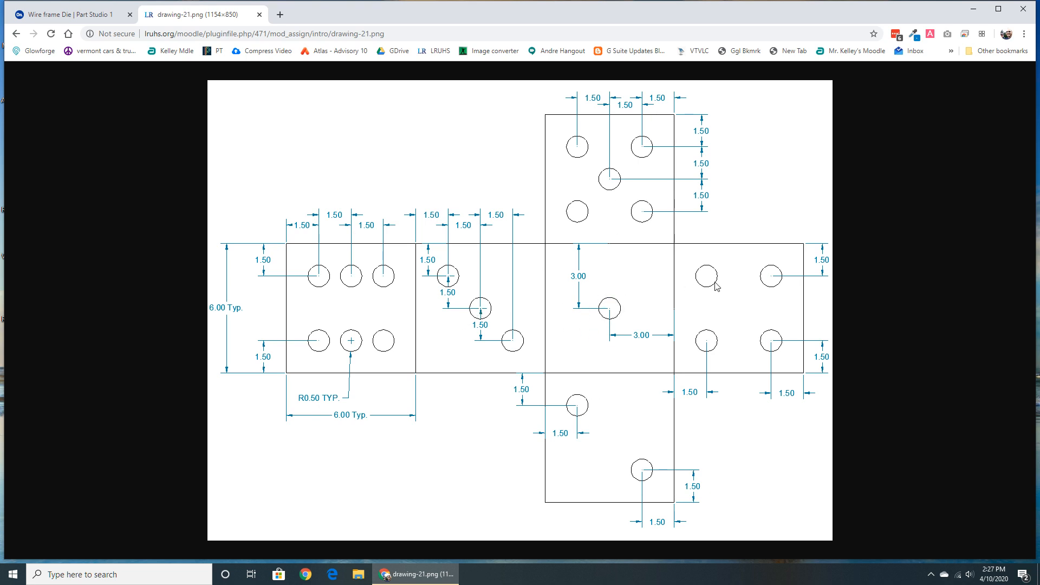
# Switch to the Wire frame Die Part Studio in Onshape and sketch a 6 in by 6 in square around the origin on the Top plane
pyautogui.click(81, 18)
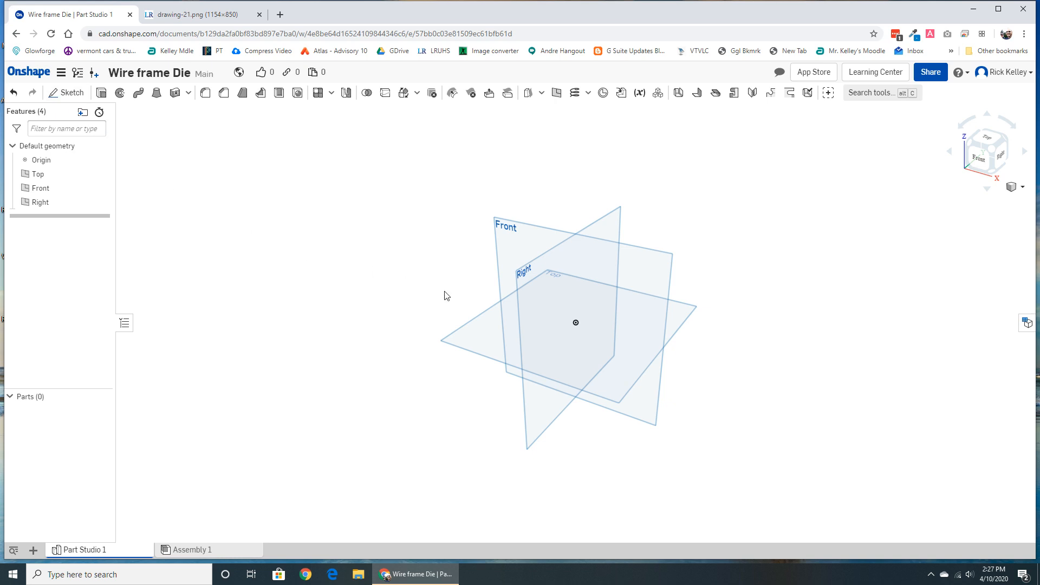
pyautogui.click(487, 341)
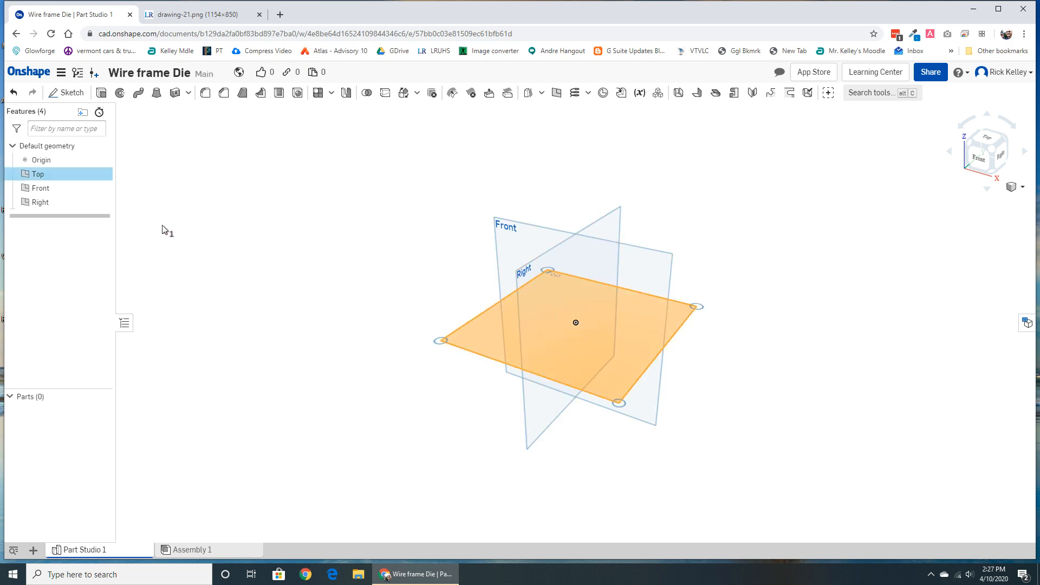
pyautogui.click(70, 93)
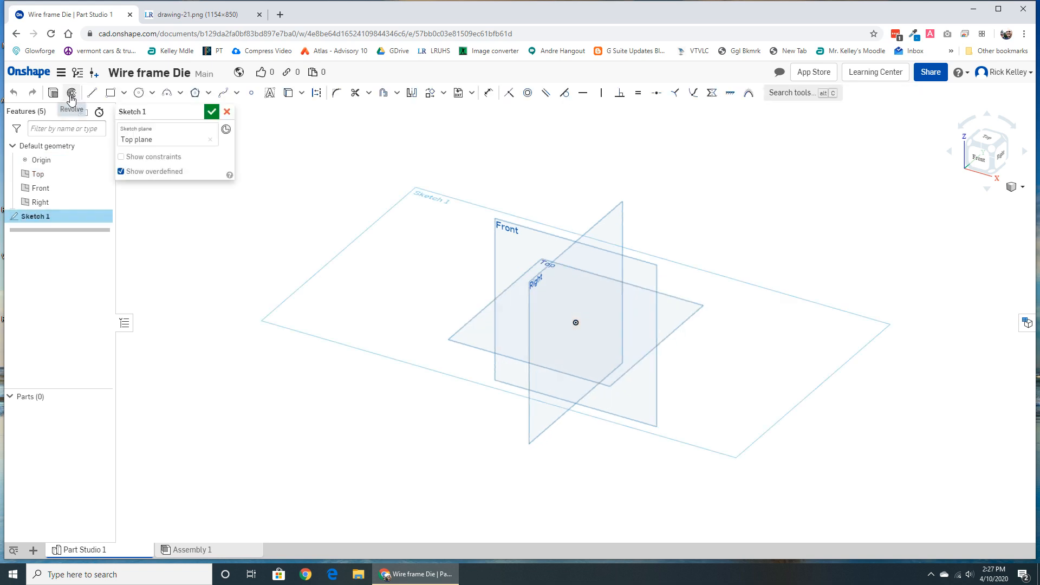
pyautogui.click(111, 96)
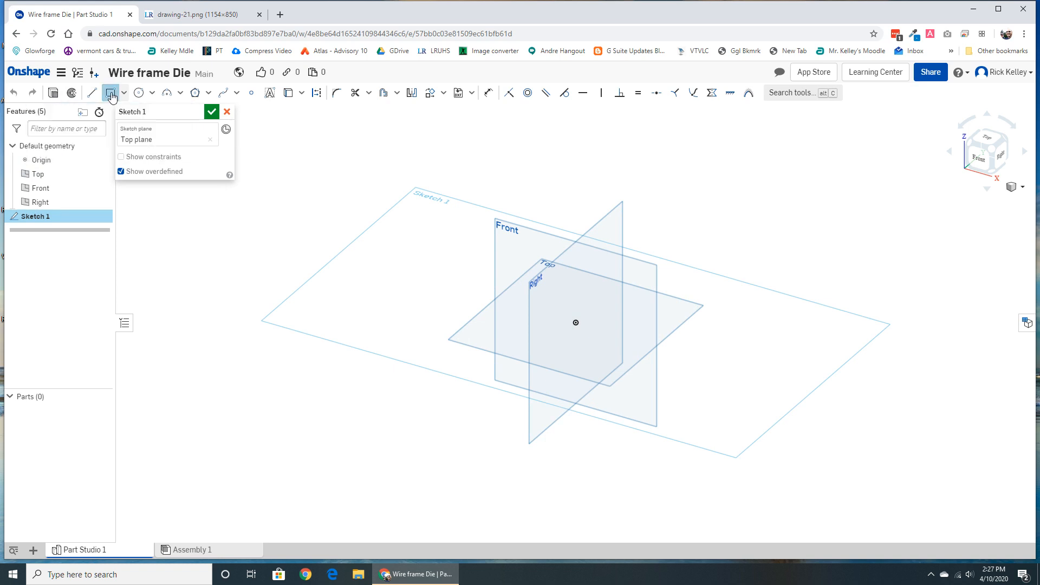
pyautogui.click(502, 339)
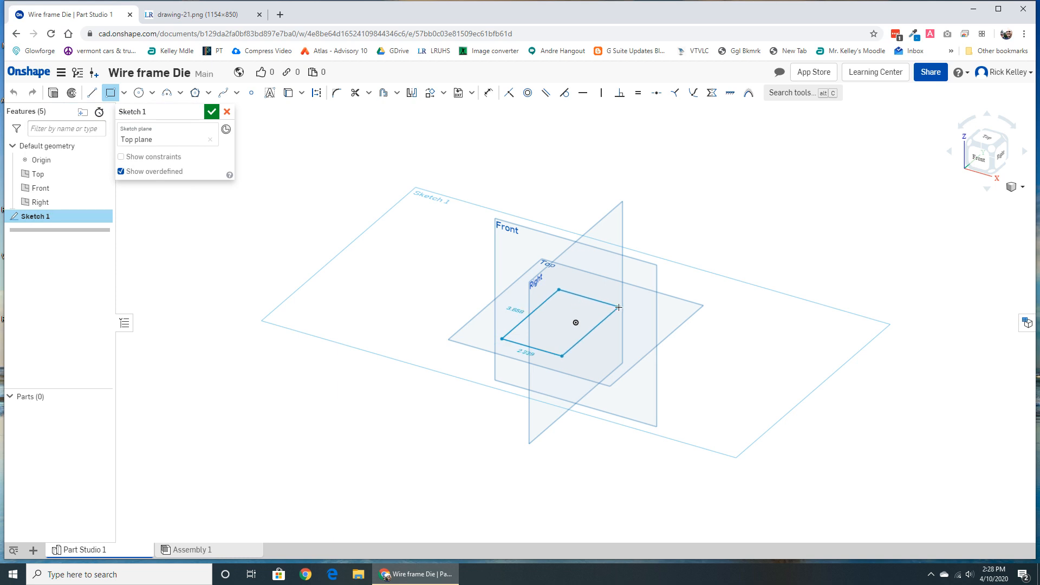
pyautogui.click(631, 315)
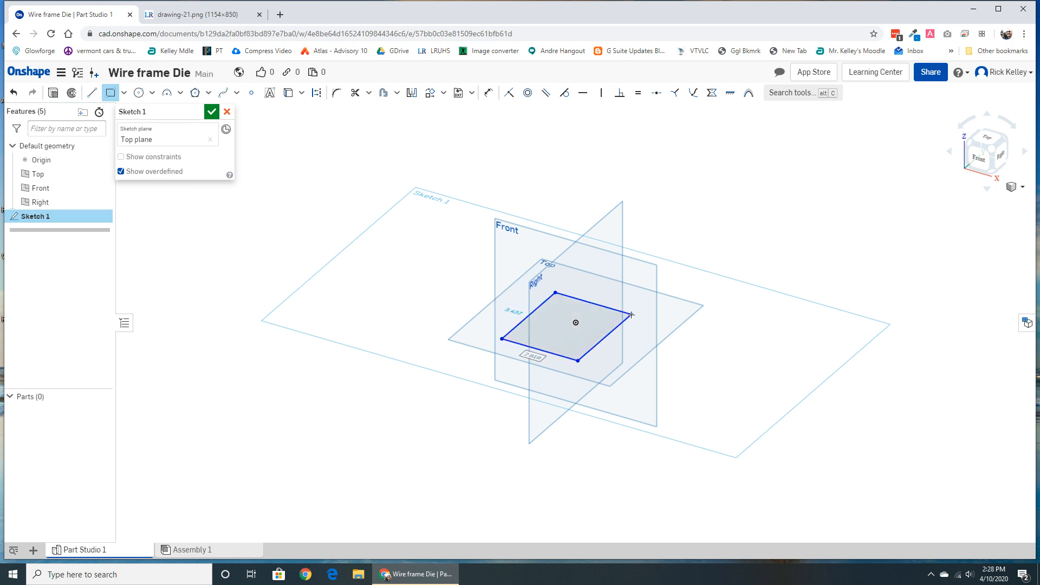
pyautogui.write('6')
pyautogui.press('Tab')
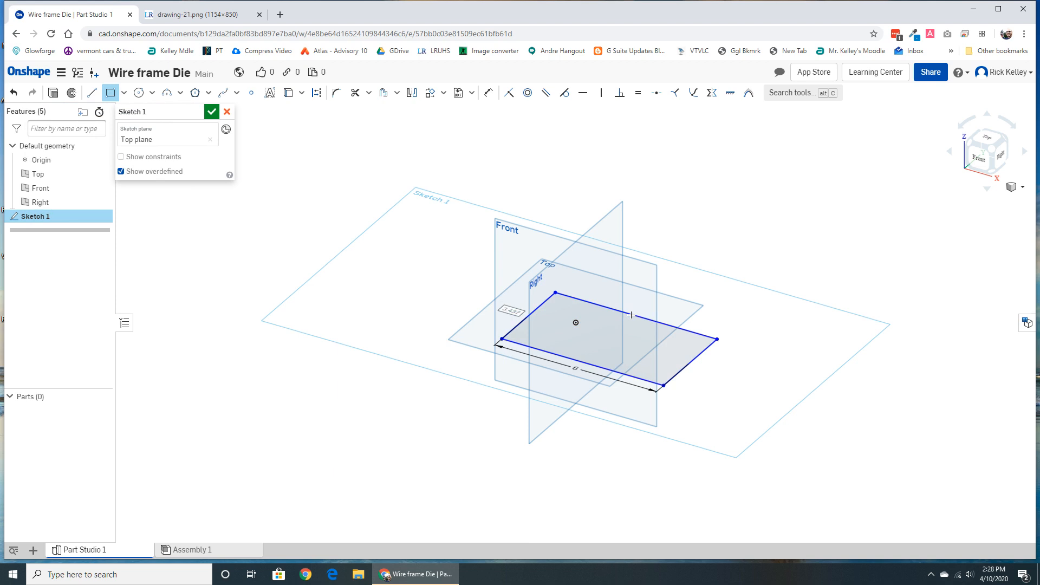
pyautogui.write('6')
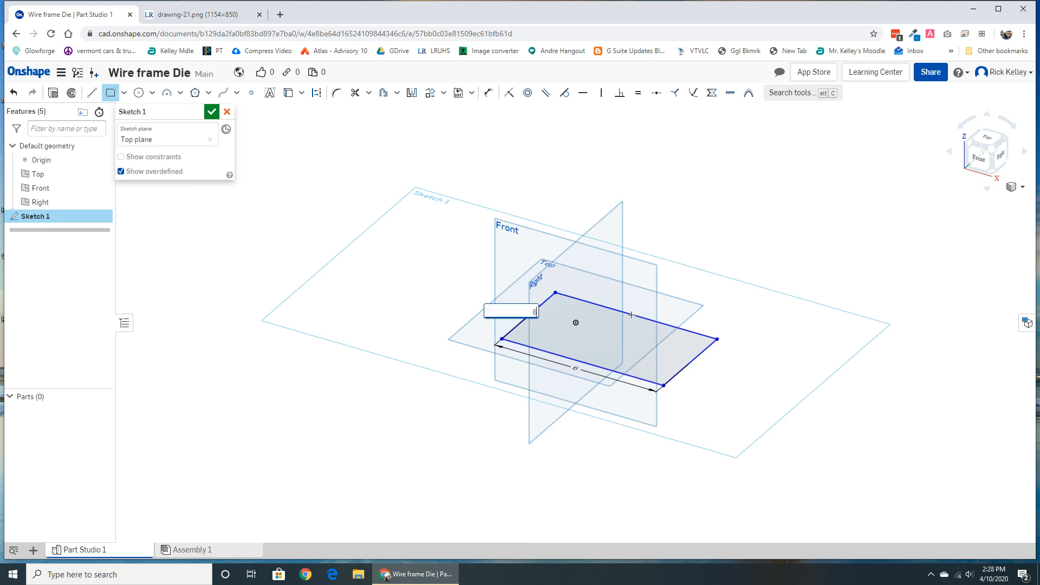
pyautogui.press('Return')
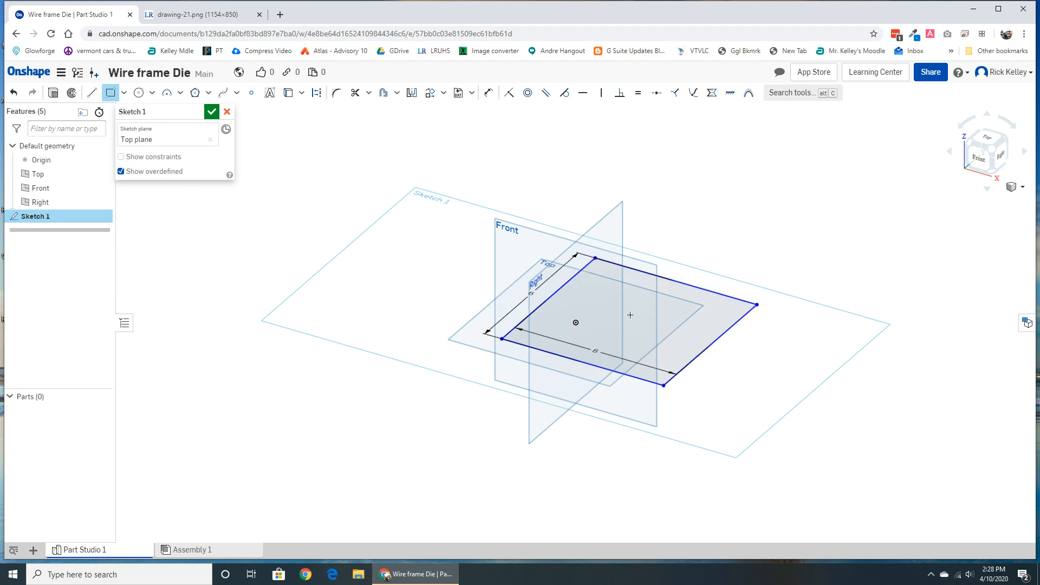
pyautogui.click(212, 112)
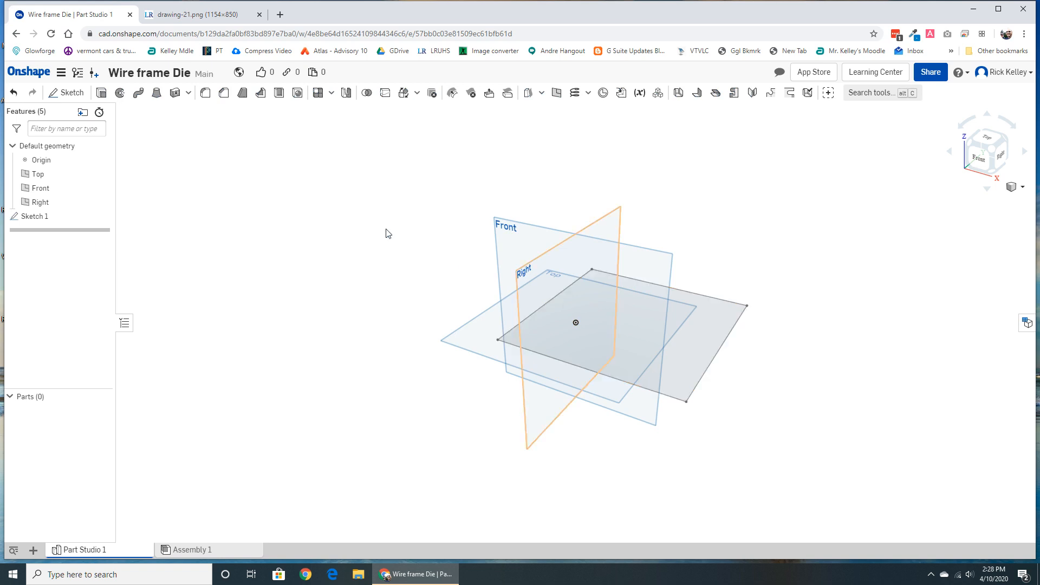
# Extrude the square sketch region upward as a new solid with a blind depth of 6 in
pyautogui.click(101, 93)
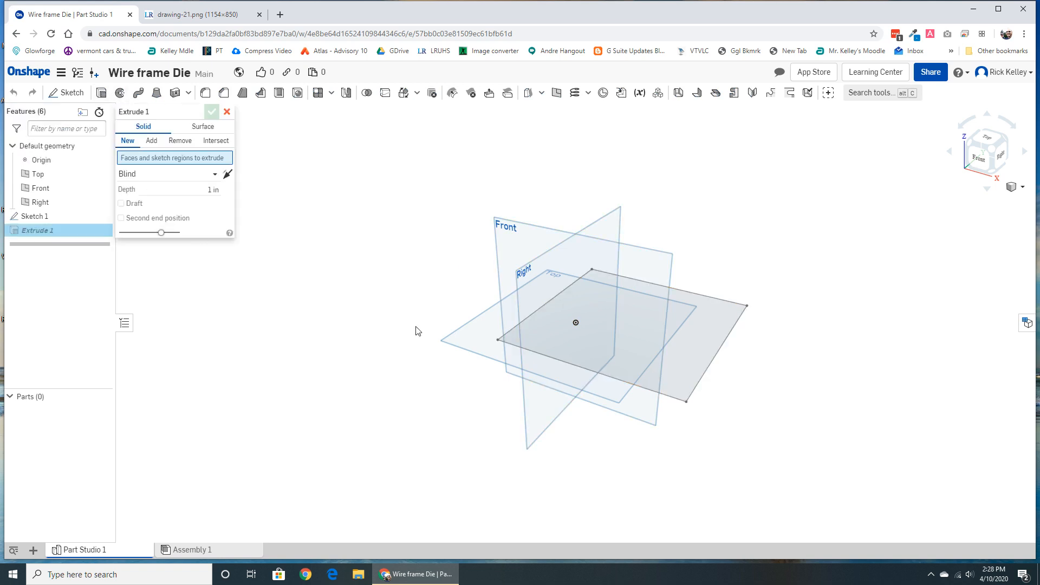
pyautogui.click(591, 351)
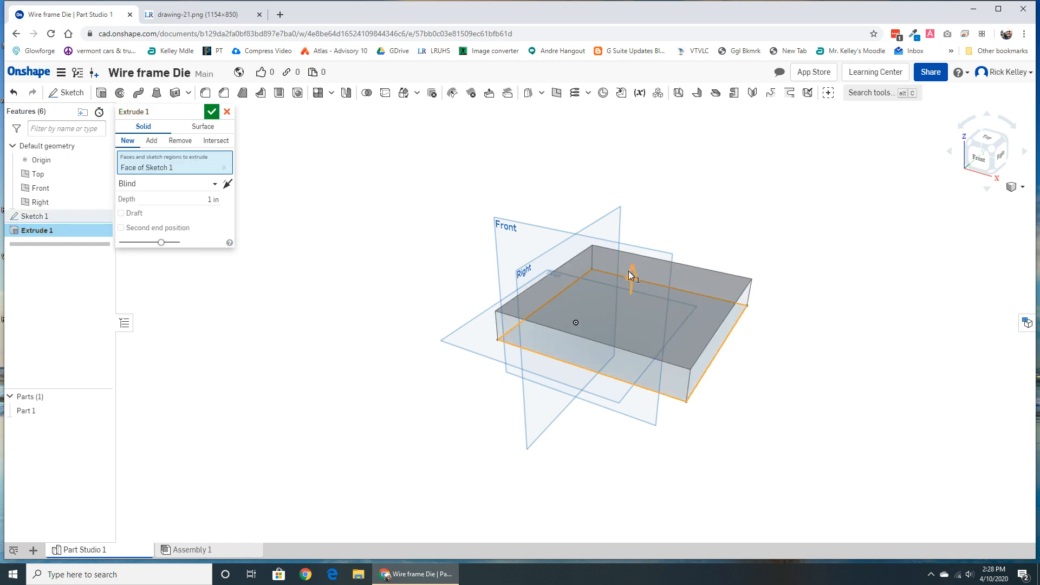
pyautogui.moveTo(632, 274); pyautogui.dragTo(620, 207)
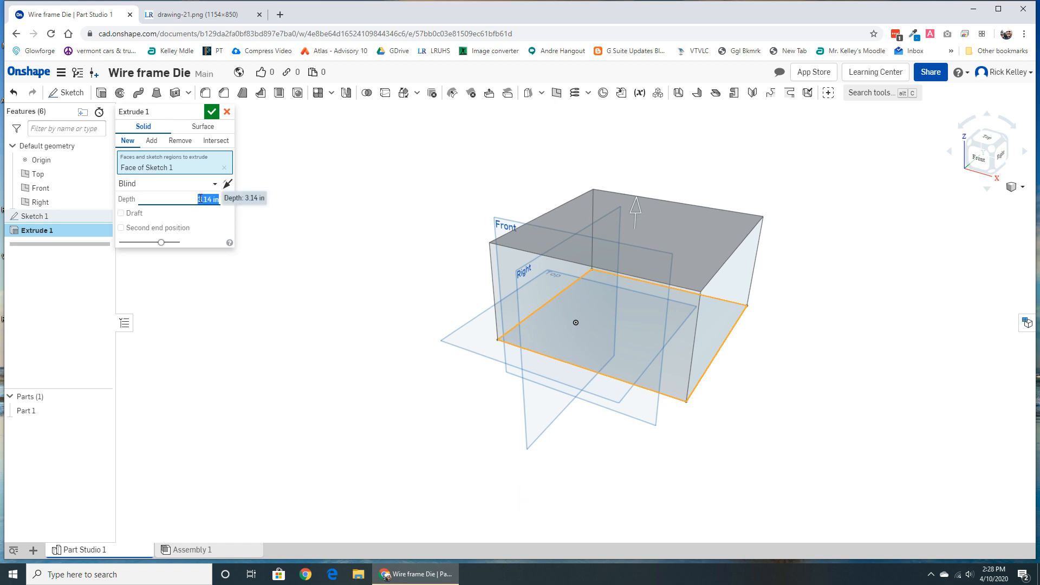
pyautogui.write('6')
pyautogui.press('Return')
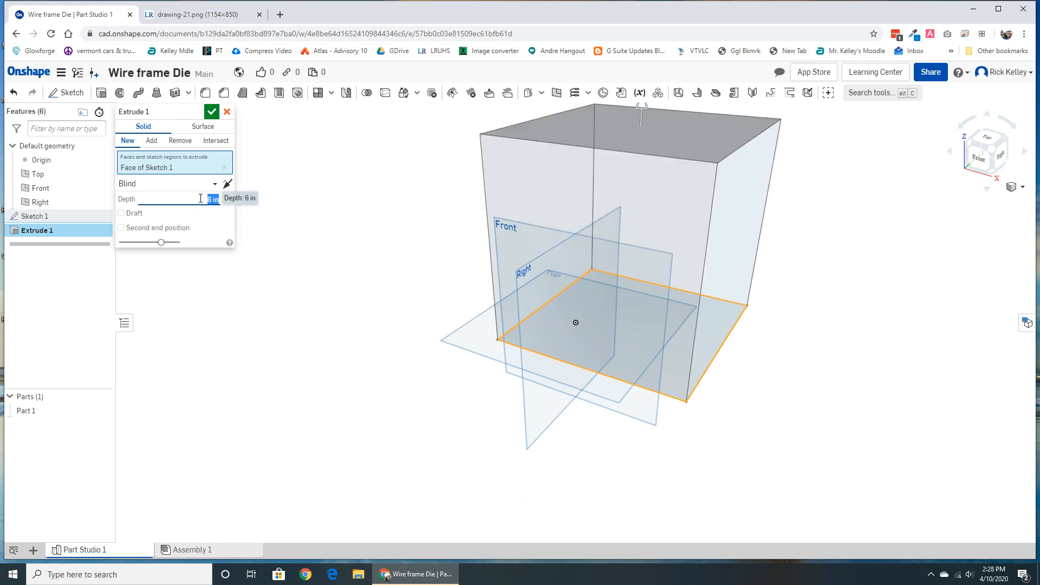
pyautogui.click(211, 112)
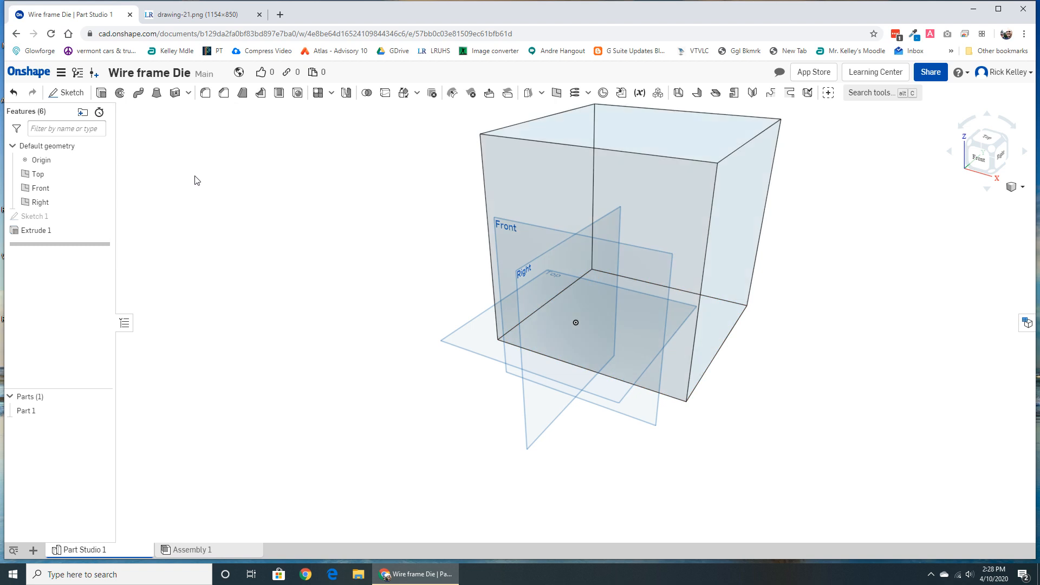
# Orbit the cube, return it to the corner view showing the top, front and right faces, and turn perspective off
pyautogui.moveTo(598, 314); pyautogui.dragTo(472, 377, button='middle')
pyautogui.moveTo(512, 366); pyautogui.dragTo(484, 334, button='right')
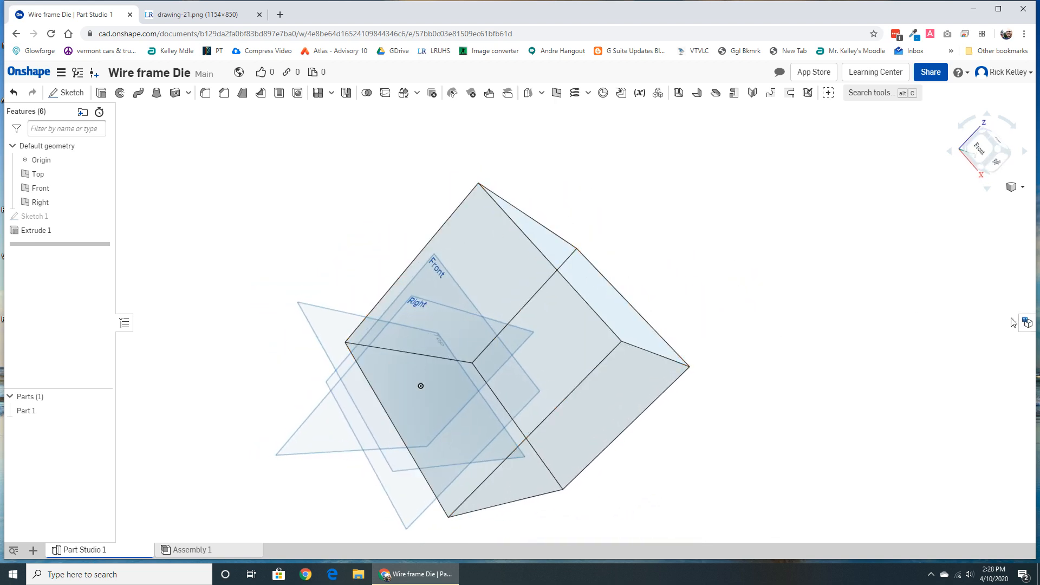
pyautogui.click(999, 153)
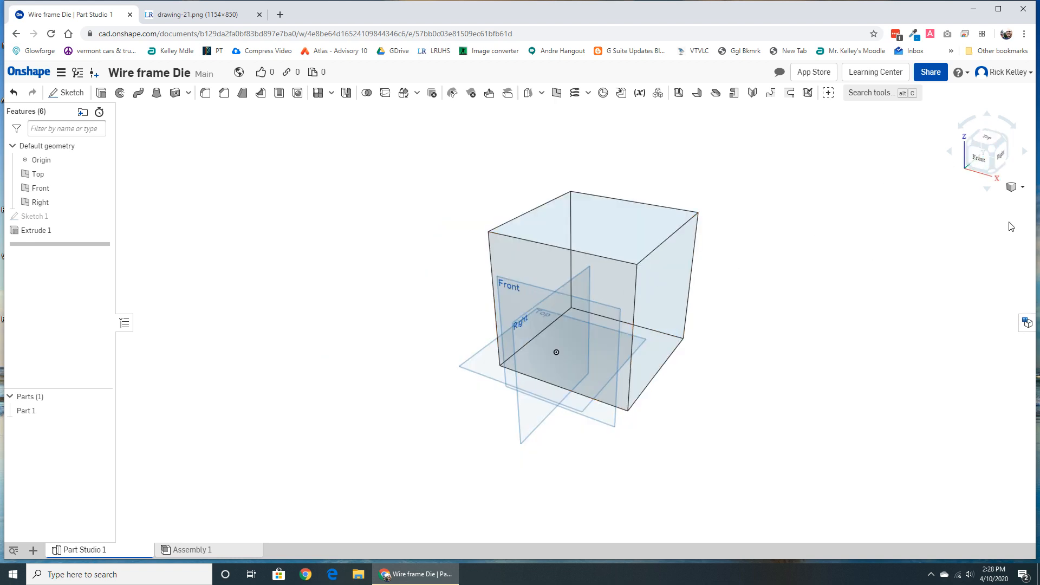
pyautogui.click(1018, 188)
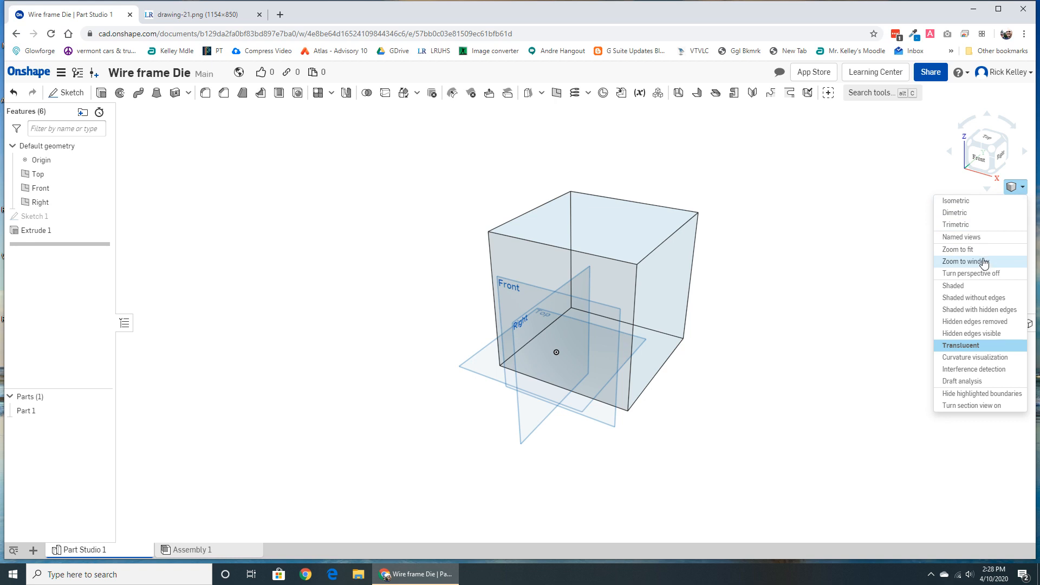
pyautogui.click(971, 274)
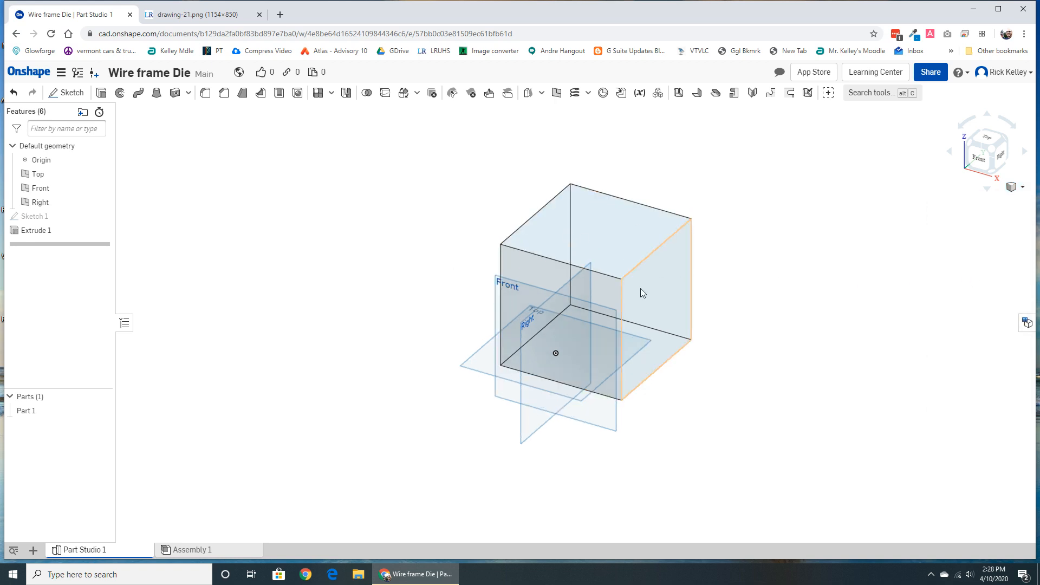
# Sketch a circle with a 1 in diameter near the middle of the cube's top face
pyautogui.moveTo(641, 288); pyautogui.dragTo(567, 305, button='middle')
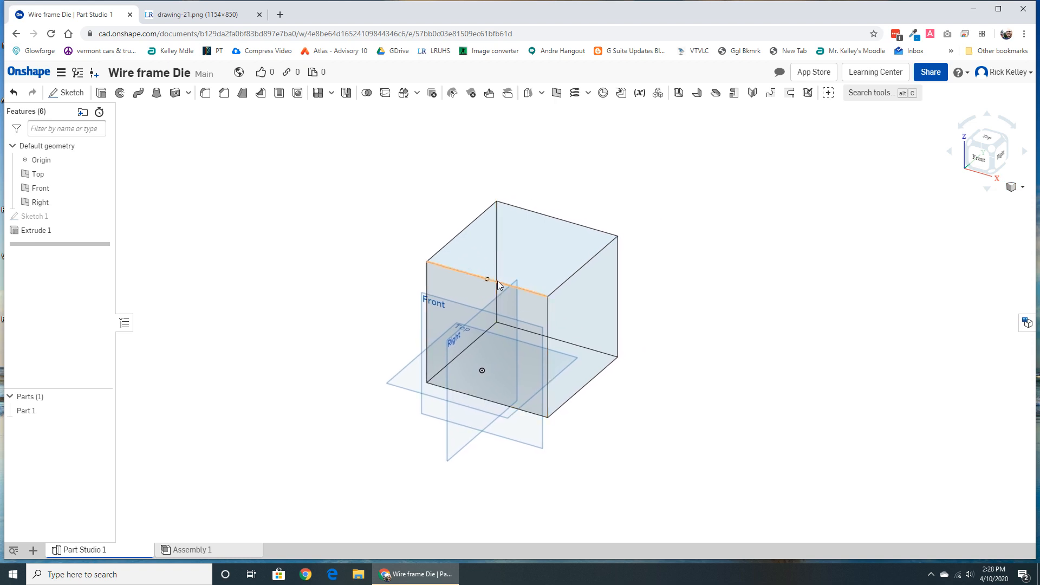
pyautogui.scroll(1, 498, 280)
pyautogui.scroll(2, 497, 281)
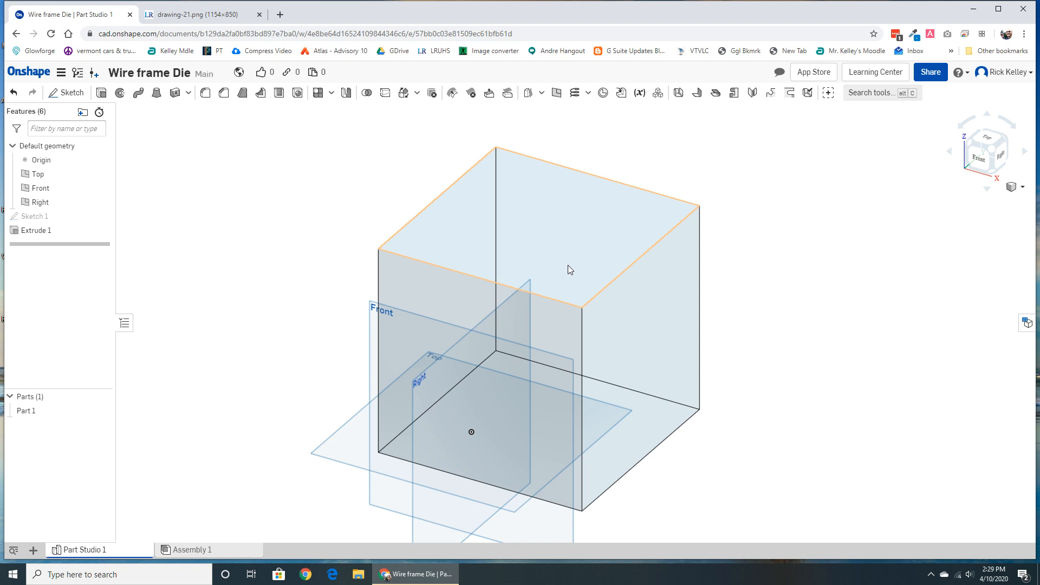
pyautogui.click(548, 252)
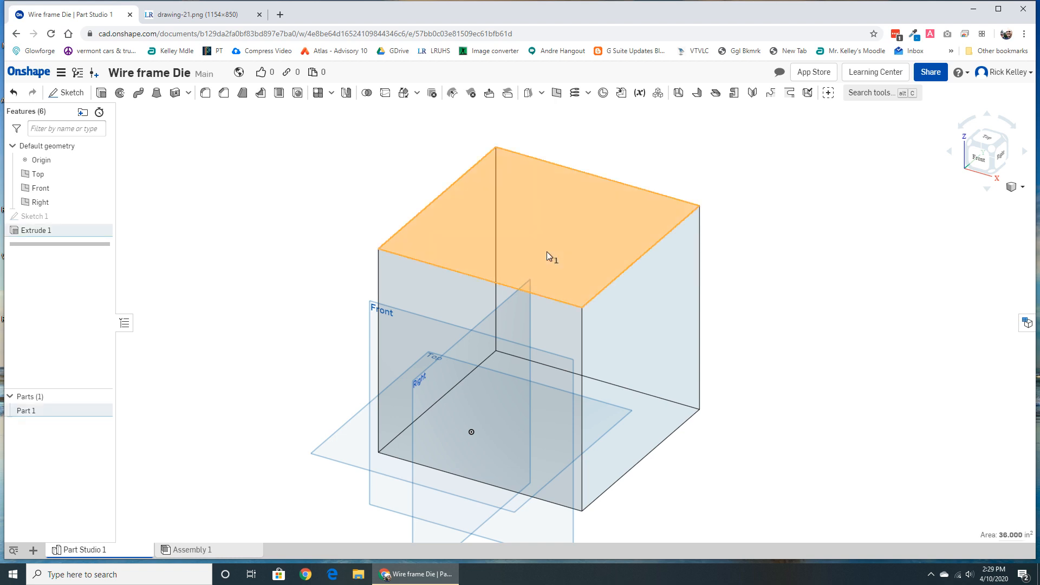
pyautogui.click(72, 100)
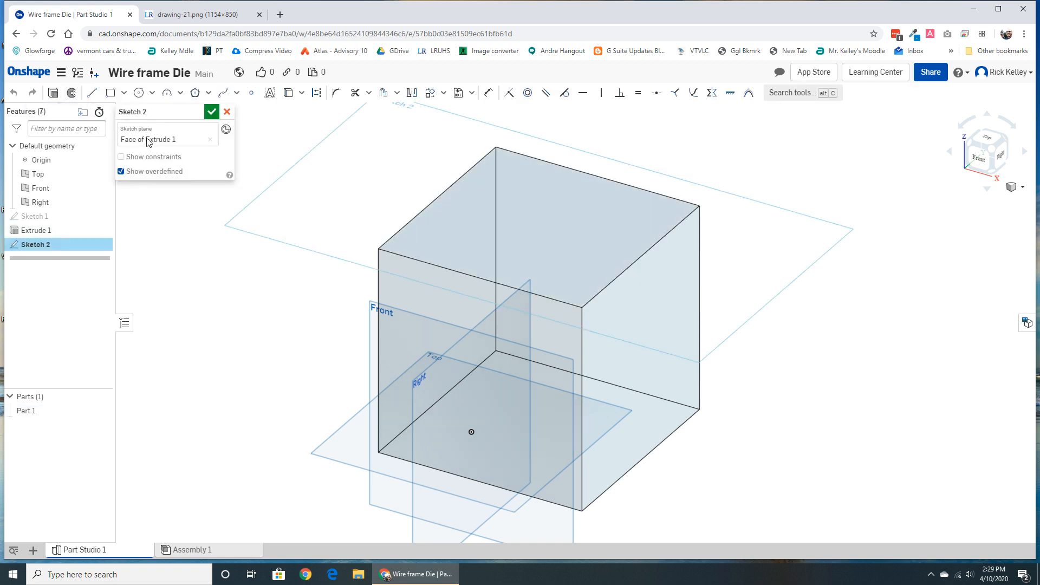
pyautogui.click(138, 93)
pyautogui.click(538, 219)
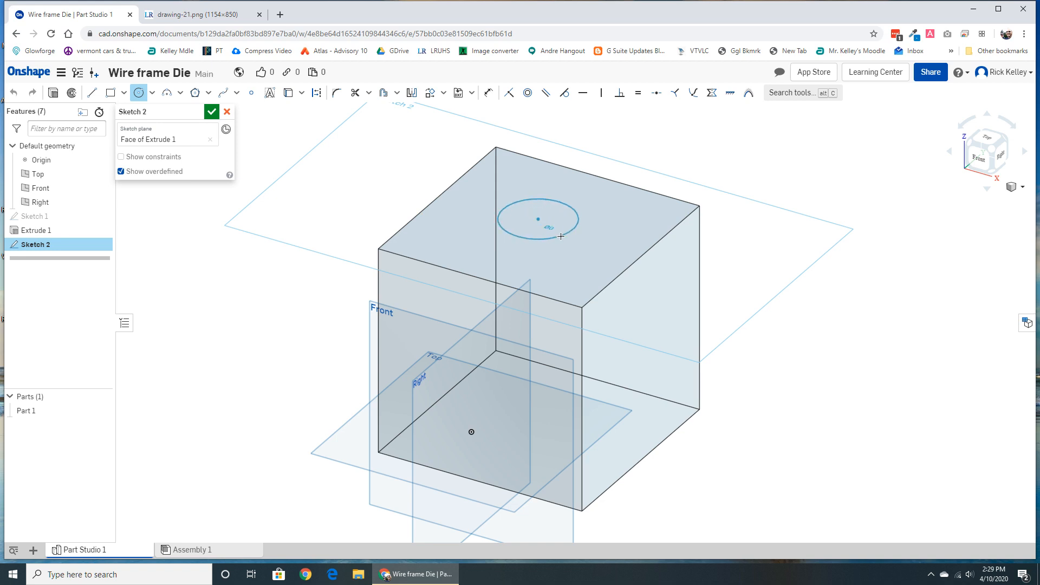
pyautogui.click(560, 236)
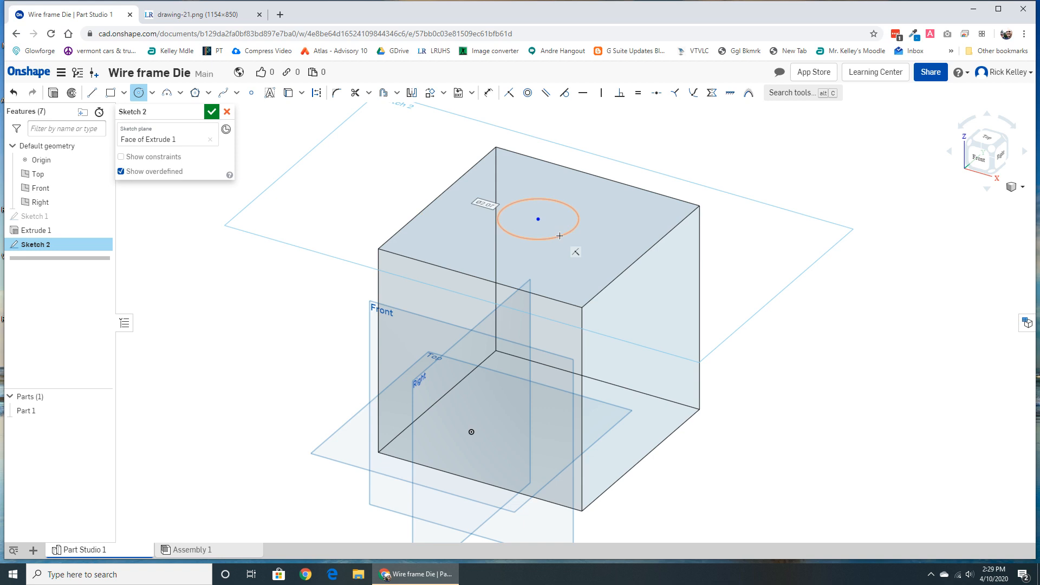
pyautogui.write('1')
pyautogui.press('Return')
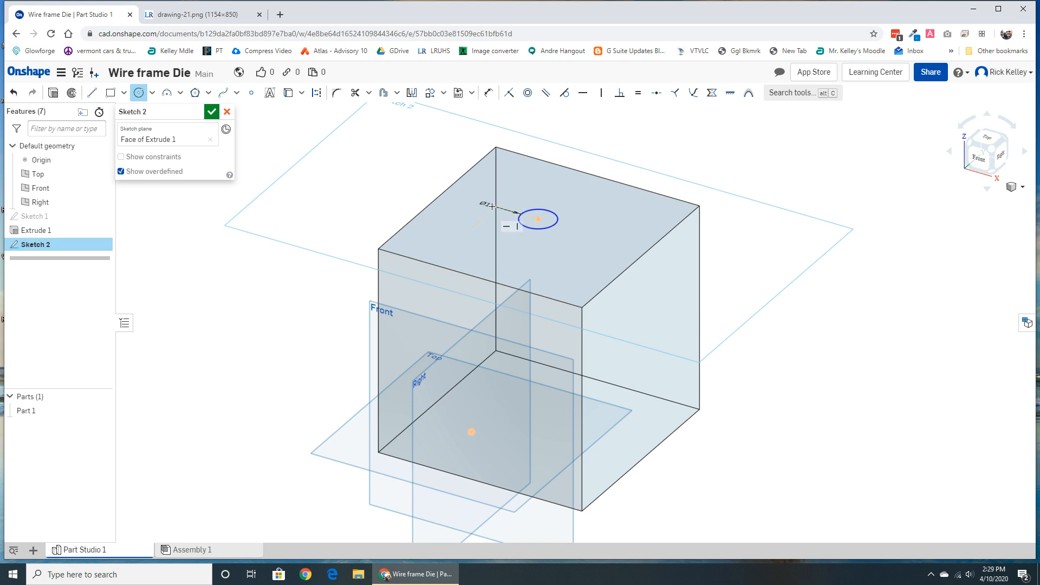
# Dimension the circle's center 3 in from the top face's back-left corner, measured along the rear edge
pyautogui.click(489, 94)
pyautogui.click(538, 219)
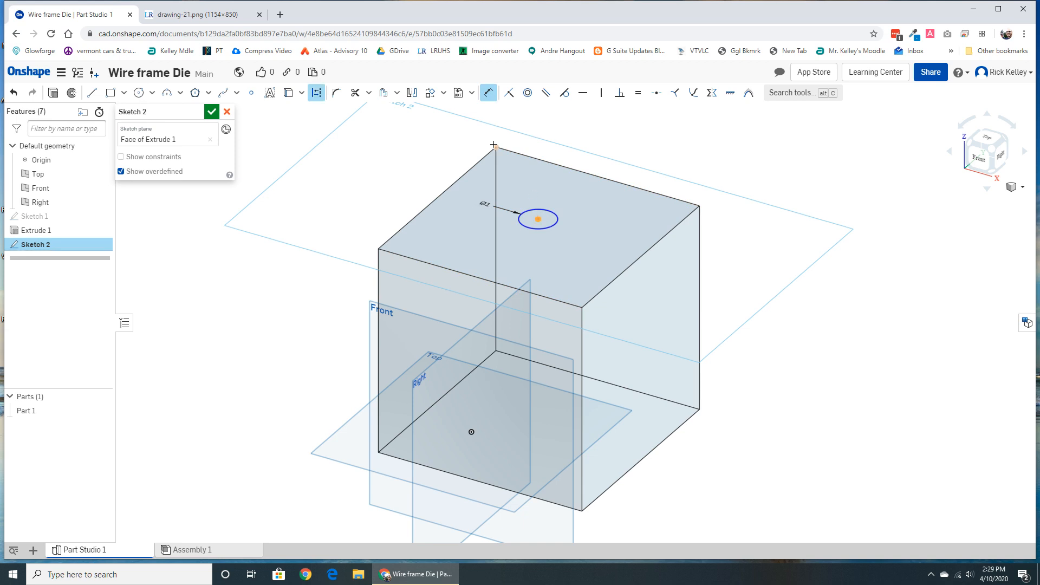
pyautogui.click(494, 149)
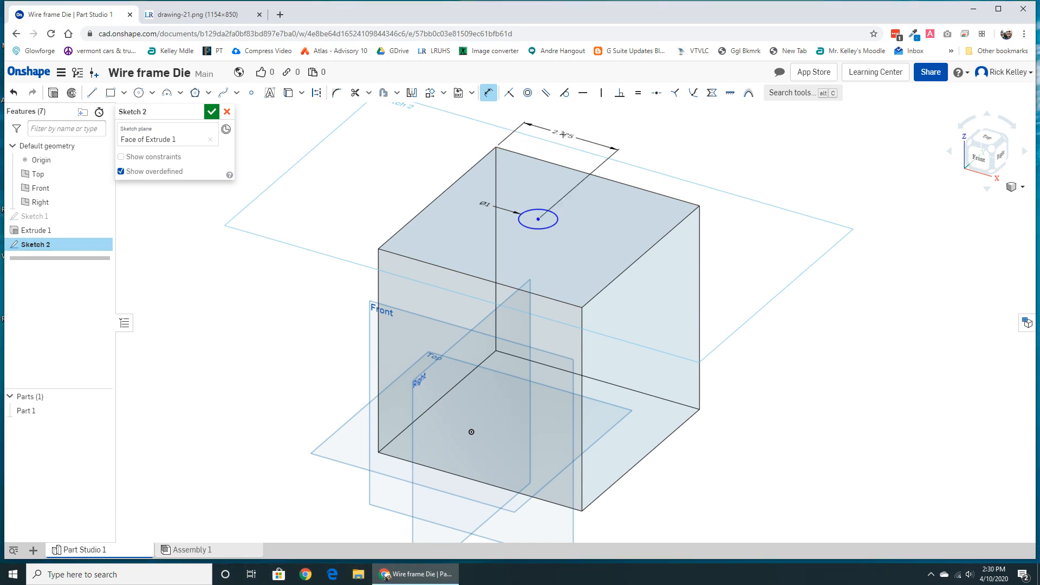
pyautogui.click(564, 134)
pyautogui.write('3')
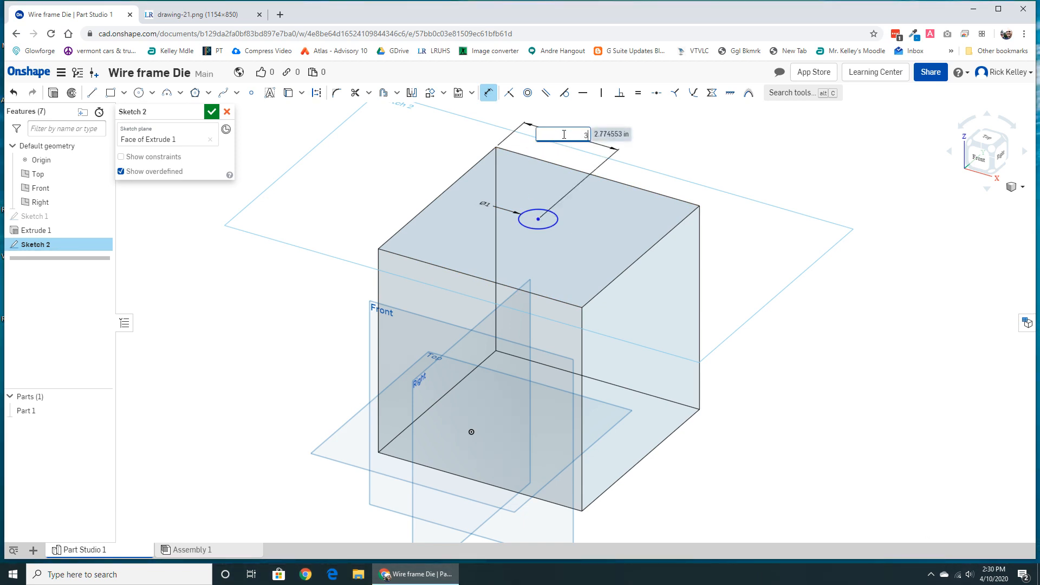
pyautogui.press('Return')
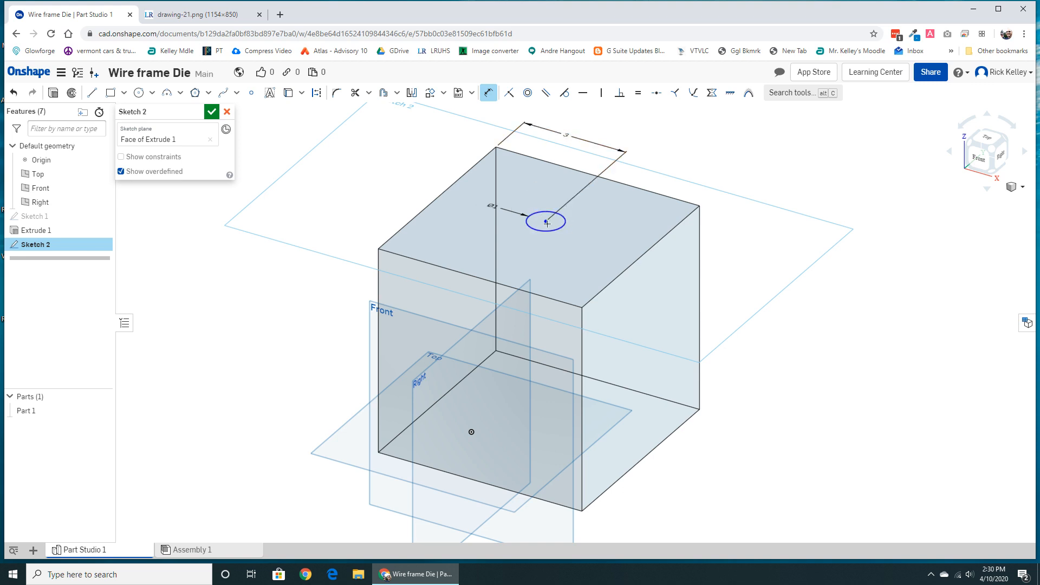
# Dimension the circle's center 3 in from the same corner along the left edge and finish the sketch
pyautogui.click(496, 147)
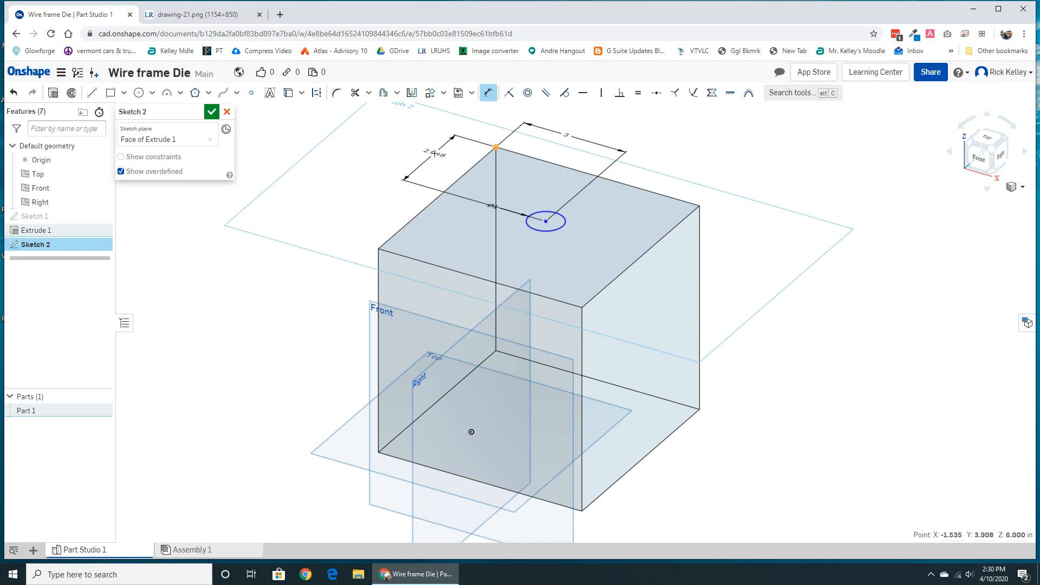
pyautogui.click(434, 153)
pyautogui.write('3')
pyautogui.press('Return')
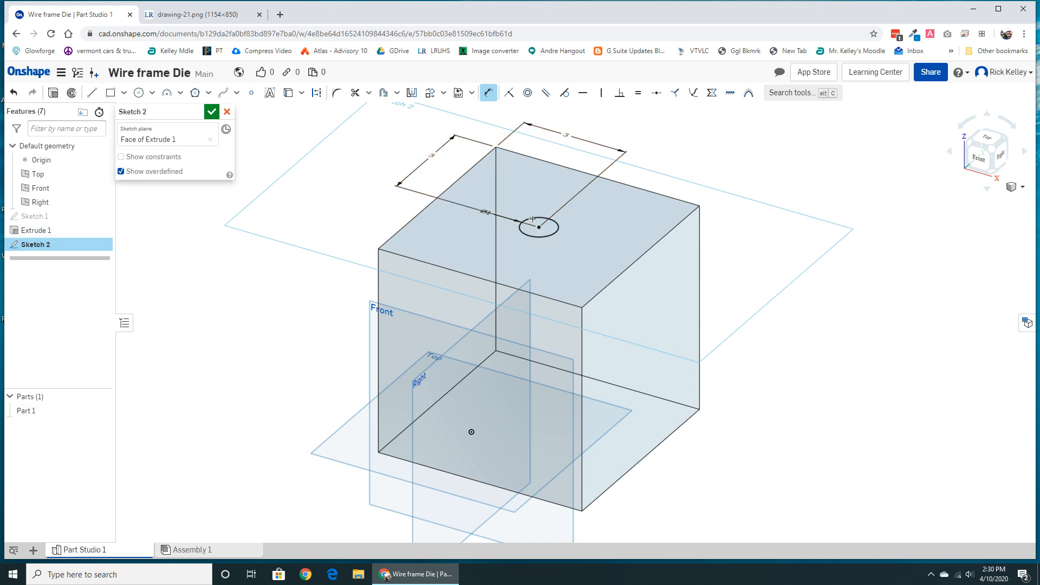
pyautogui.click(210, 114)
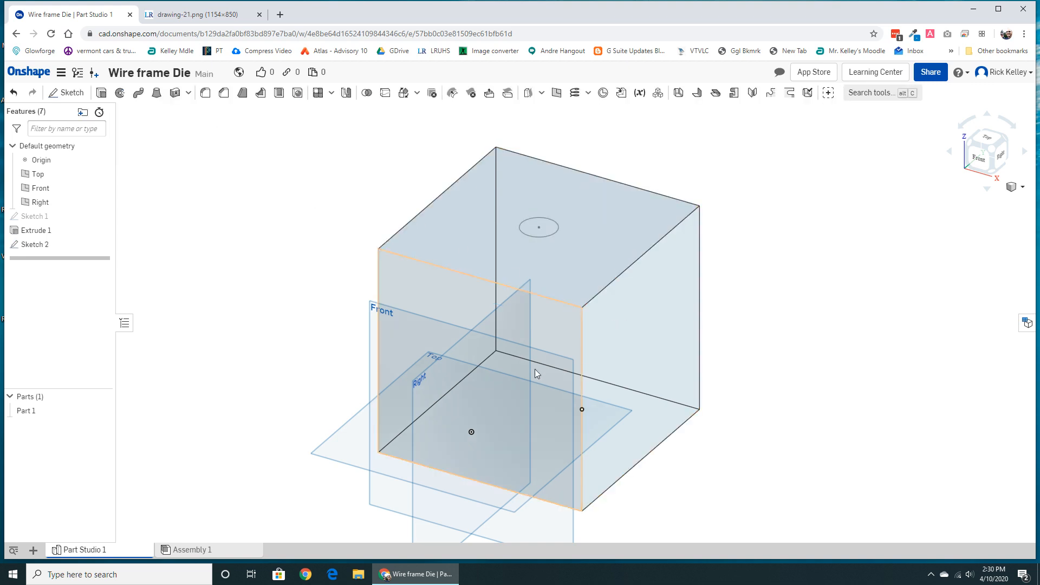
# Sketch two 1 in diameter circles on the cube's right face, one toward the upper front and one toward the lower rear
pyautogui.click(641, 365)
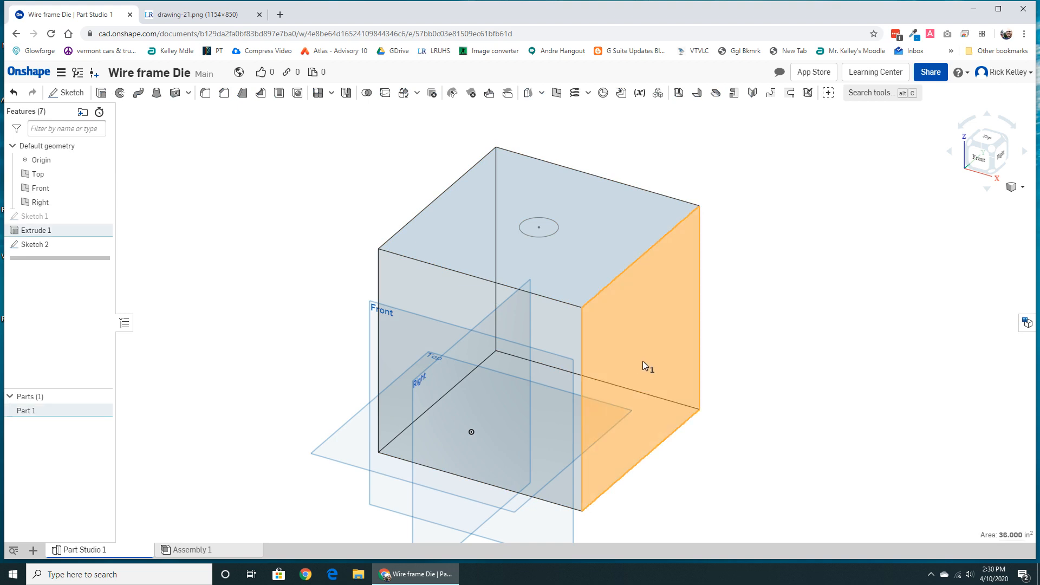
pyautogui.click(64, 93)
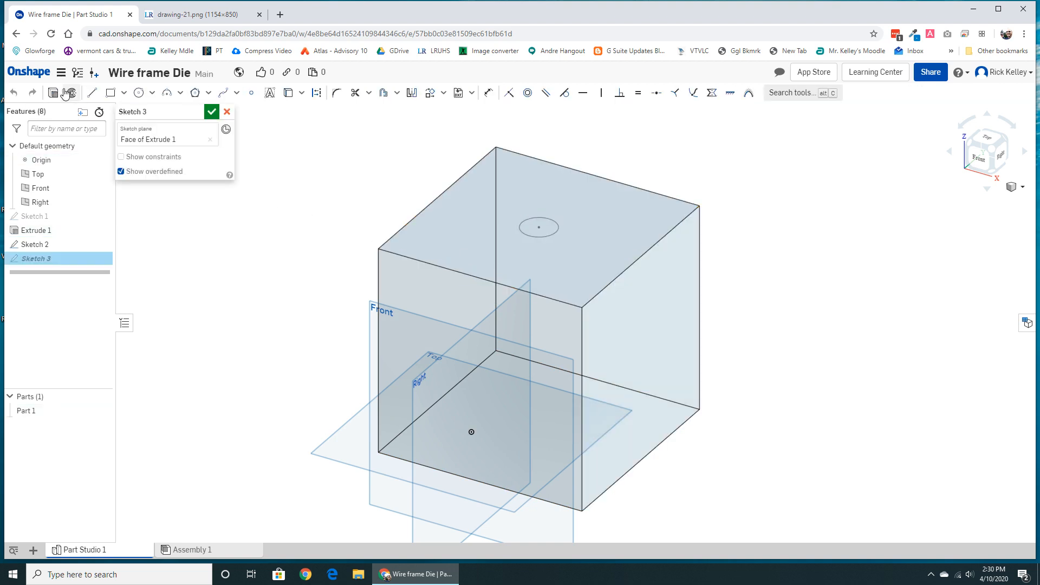
pyautogui.click(138, 93)
pyautogui.click(615, 332)
pyautogui.click(627, 340)
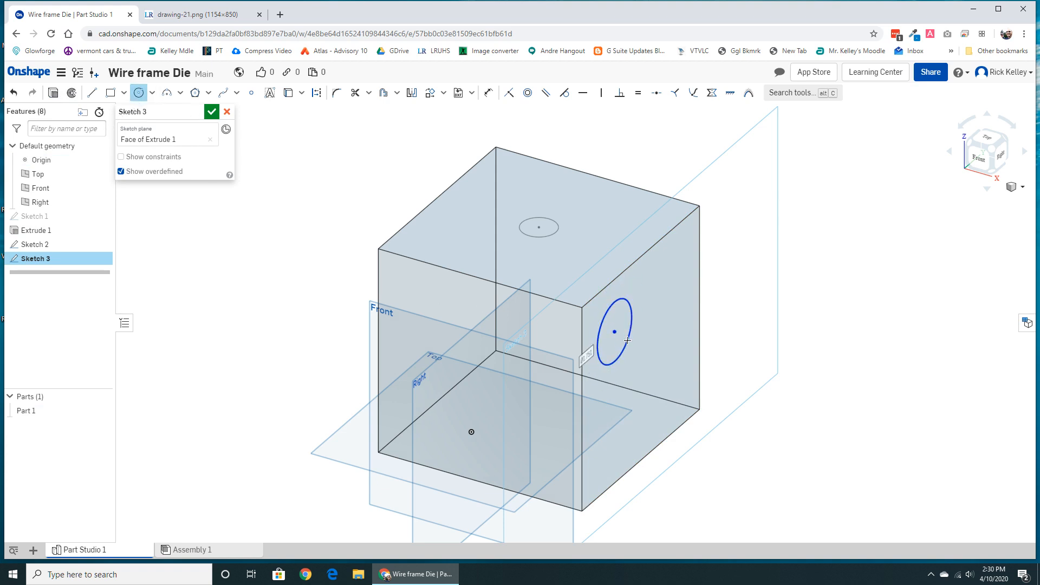
pyautogui.write('.44')
pyautogui.press('Return')
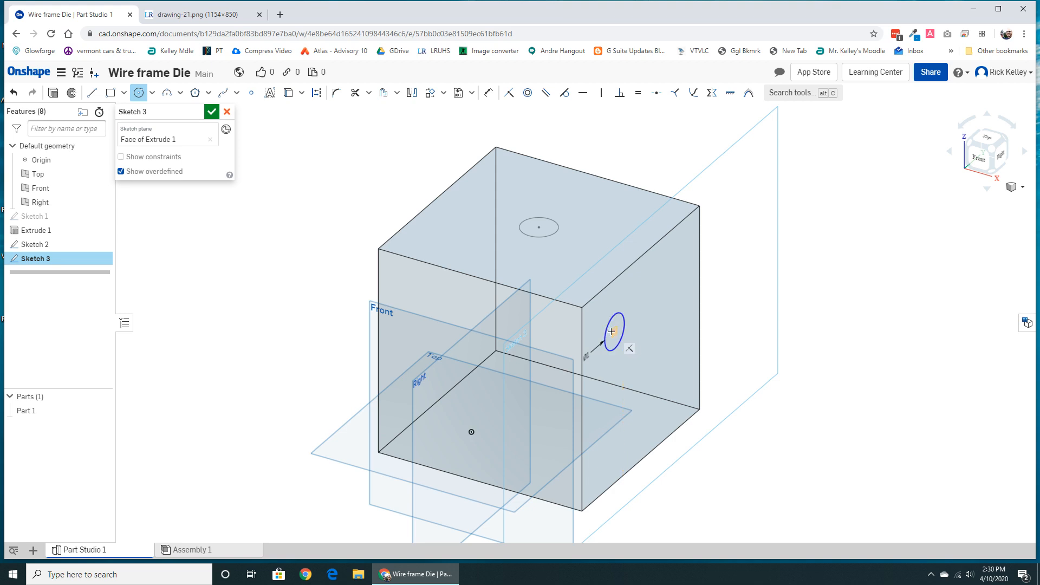
pyautogui.click(659, 385)
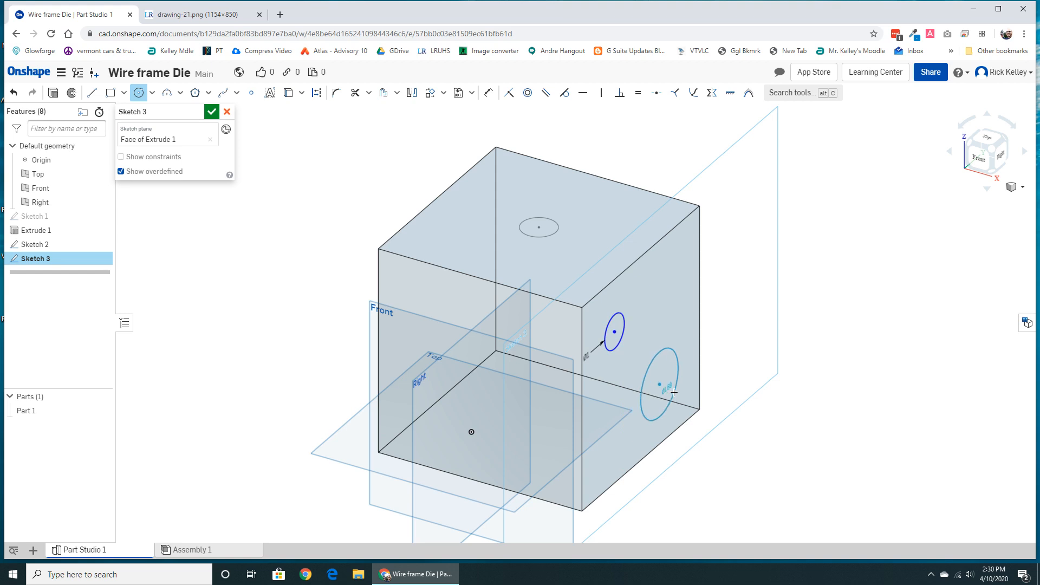
pyautogui.write('1')
pyautogui.press('Return')
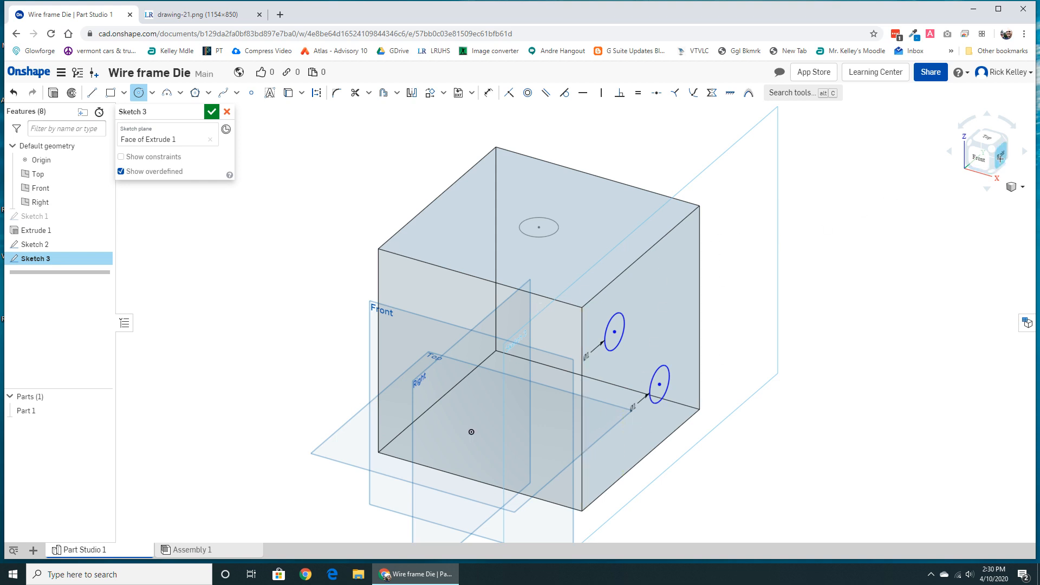
# Dimension the upper circle's center 1.5 in horizontally from the right face's front vertical edge
pyautogui.click(1001, 158)
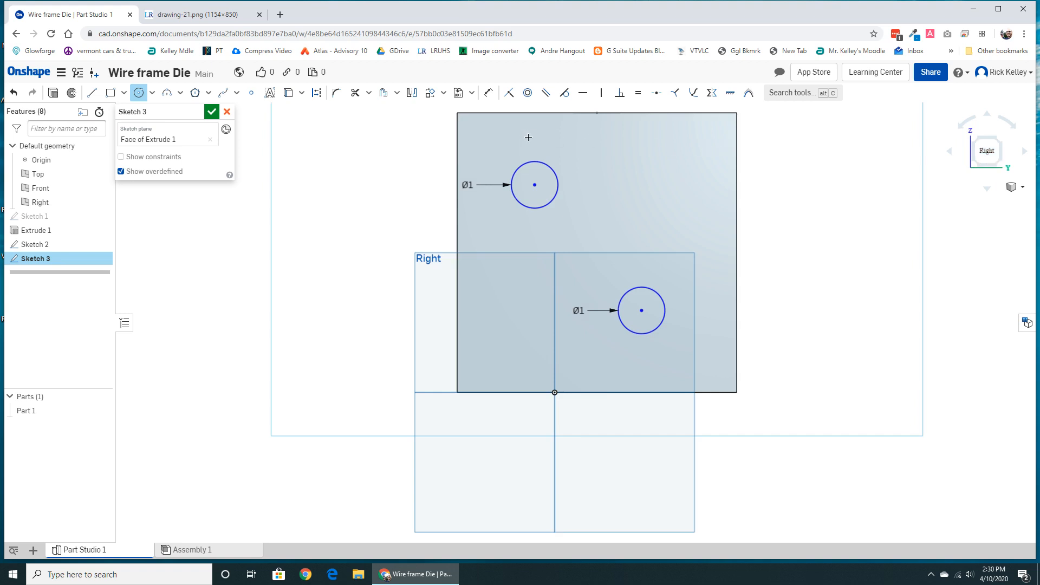
pyautogui.click(489, 93)
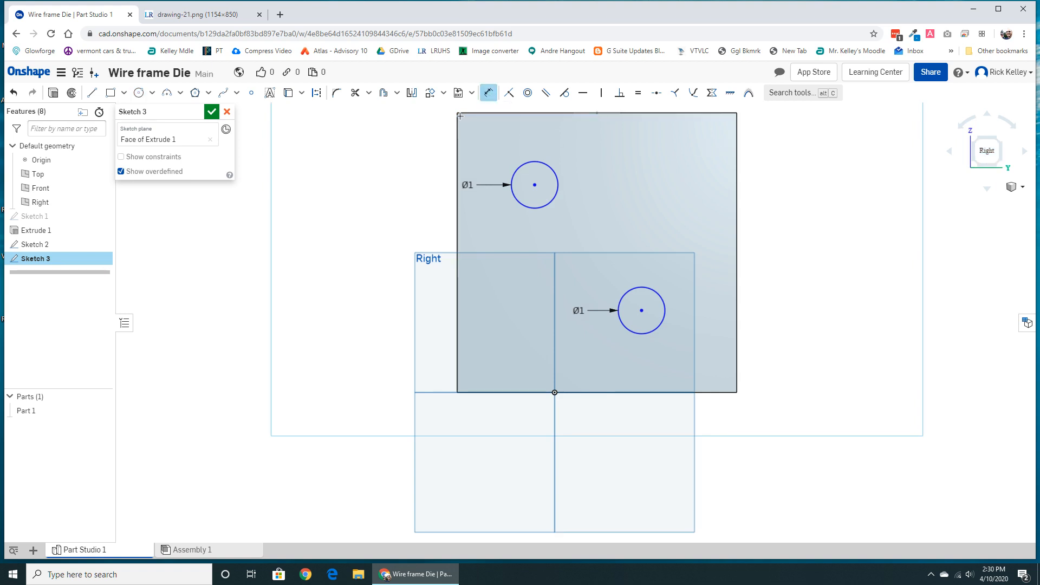
pyautogui.press('d')
pyautogui.click(534, 185)
pyautogui.click(515, 113)
pyautogui.moveTo(515, 114); pyautogui.dragTo(511, 223, button='middle')
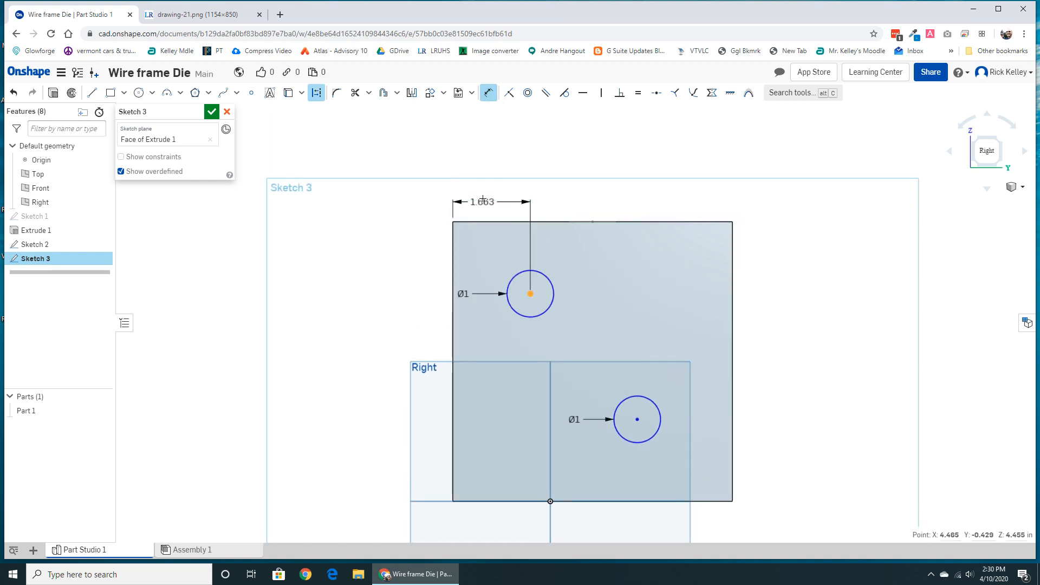
pyautogui.click(482, 200)
pyautogui.write('1.5')
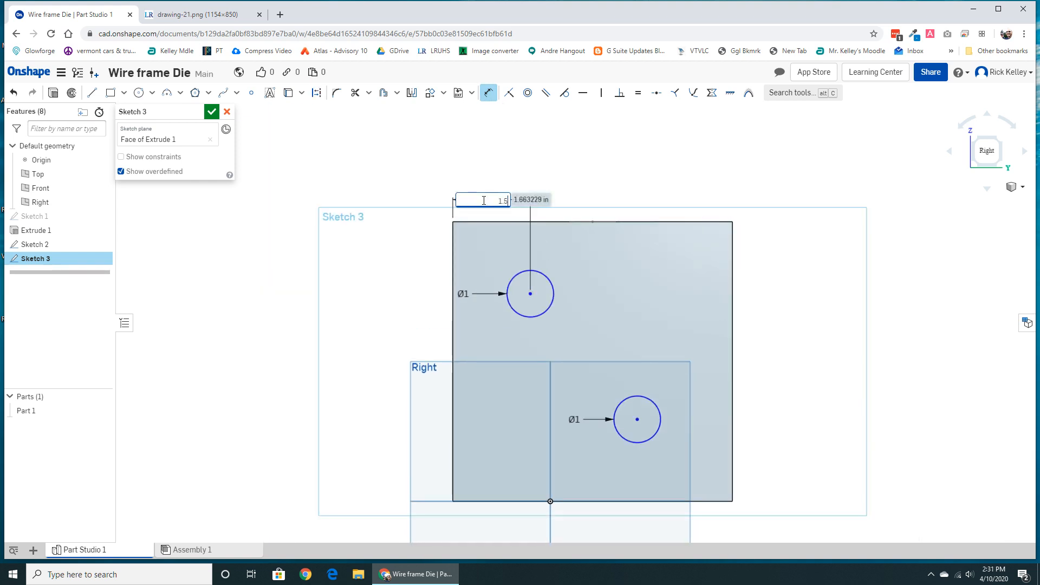
pyautogui.press('Return')
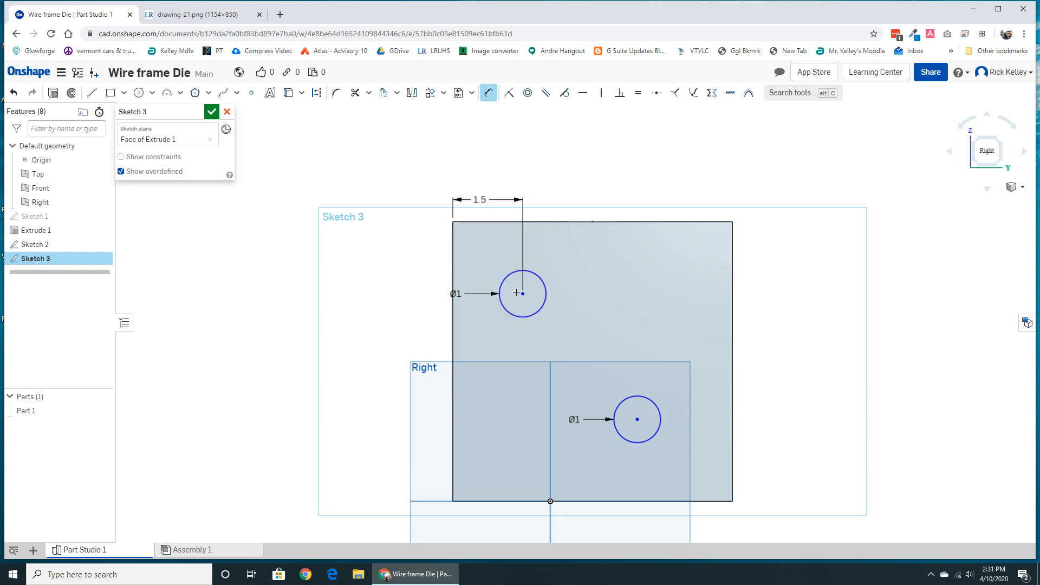
# Dimension the same circle's center 1.5 in below the right face's top edge
pyautogui.click(523, 294)
pyautogui.click(453, 221)
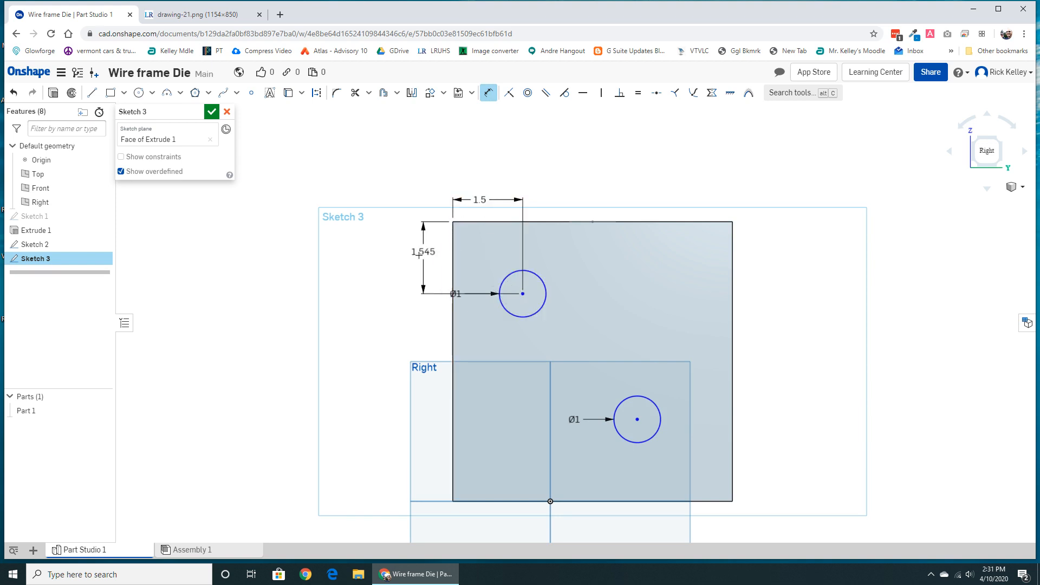
pyautogui.click(415, 260)
pyautogui.write('1.5')
pyautogui.press('Return')
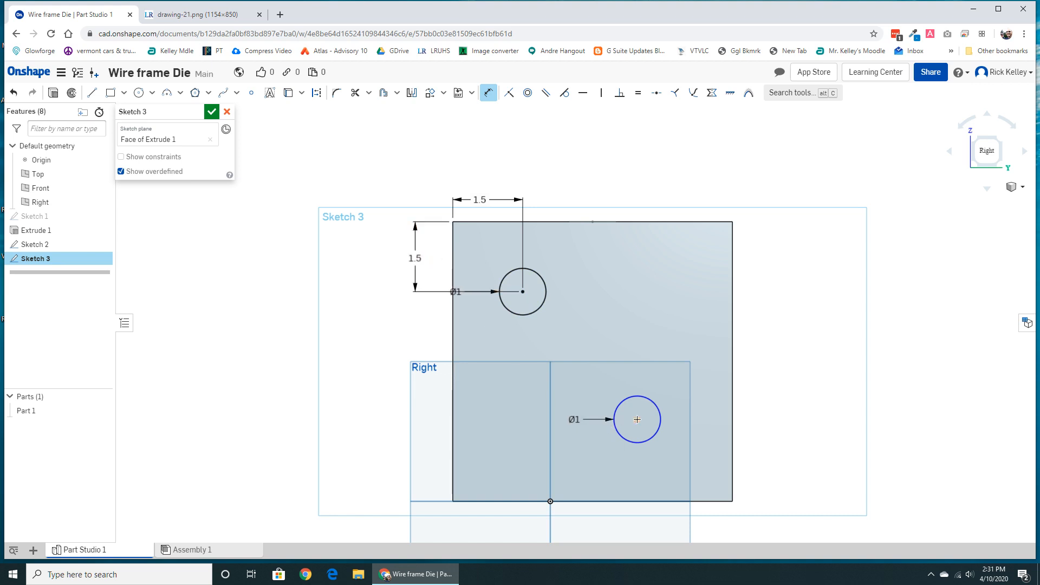
# Dimension the lower circle's center 1.5 in horizontally from the right face's bottom rear corner
pyautogui.click(733, 501)
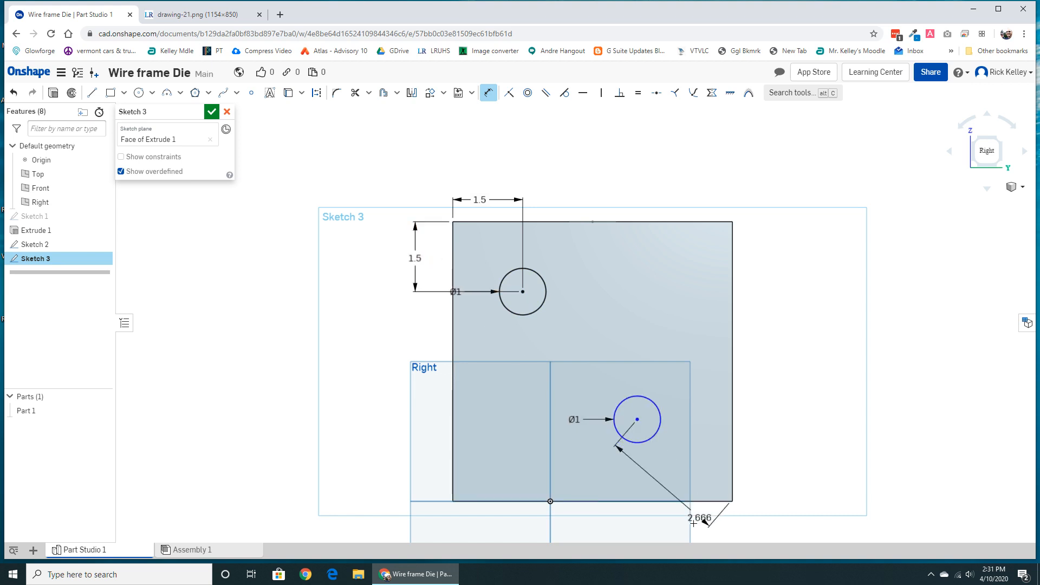
pyautogui.click(673, 530)
pyautogui.write('1.5')
pyautogui.press('Return')
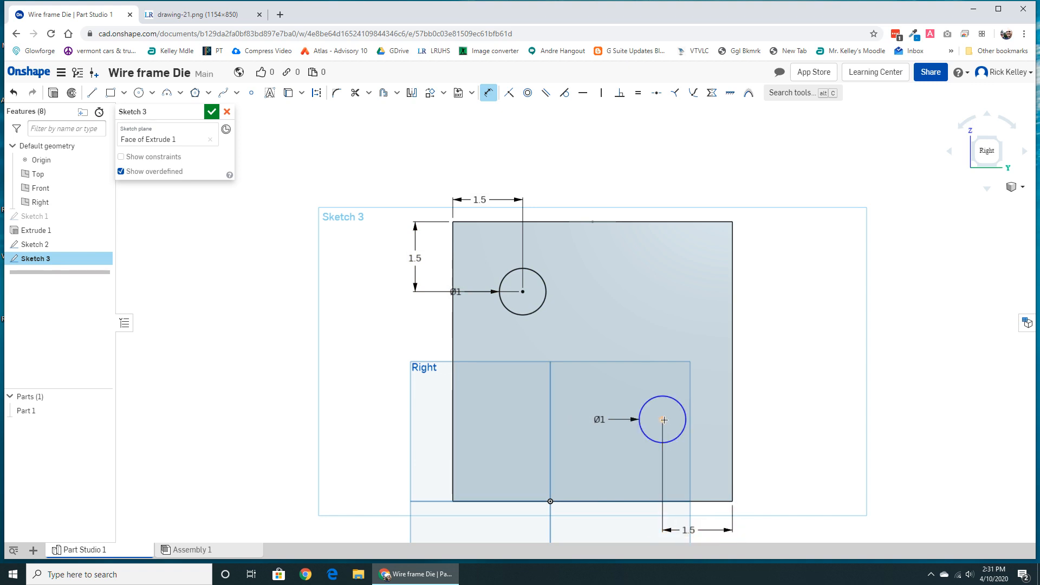
# Dimension the lower circle's center 1.5 in above the right face's bottom rear corner and finish the sketch
pyautogui.click(731, 501)
pyautogui.click(770, 469)
pyautogui.write('1.5')
pyautogui.press('Return')
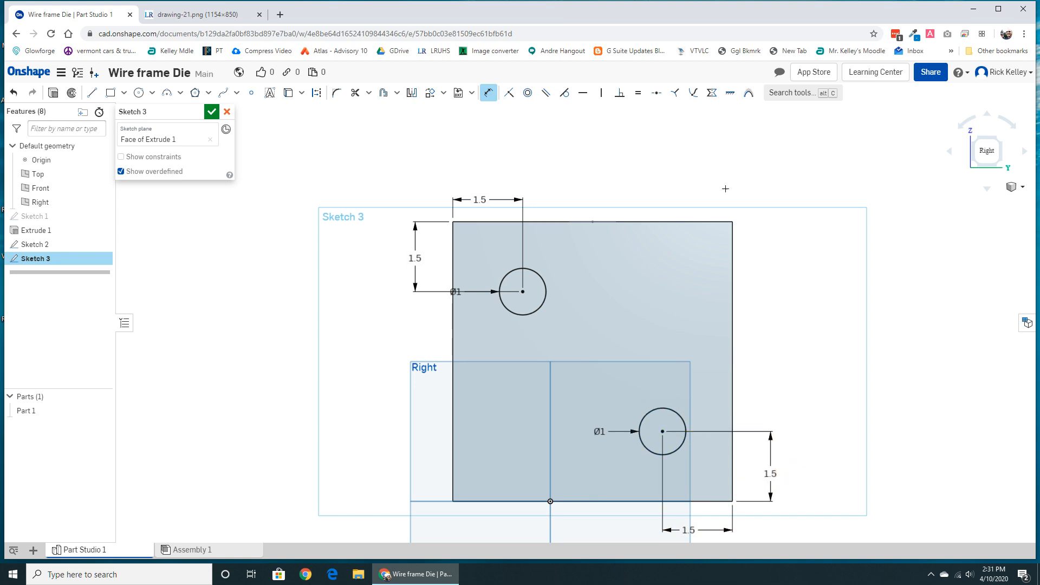
pyautogui.click(974, 138)
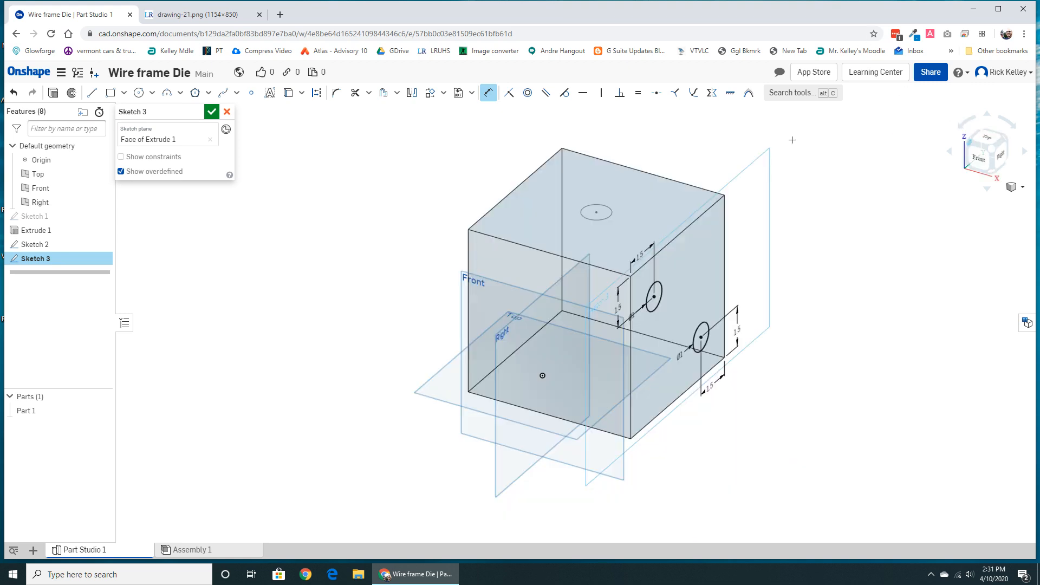
pyautogui.click(211, 112)
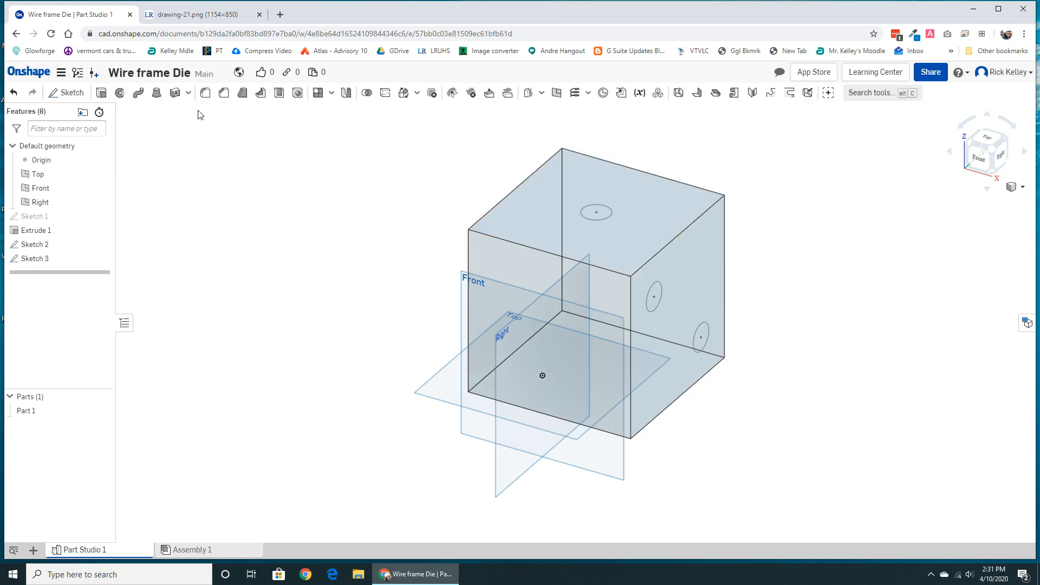
# Sketch three 1 in diameter circles on the cube's front face, running diagonally from the upper left to the lower right
pyautogui.click(511, 265)
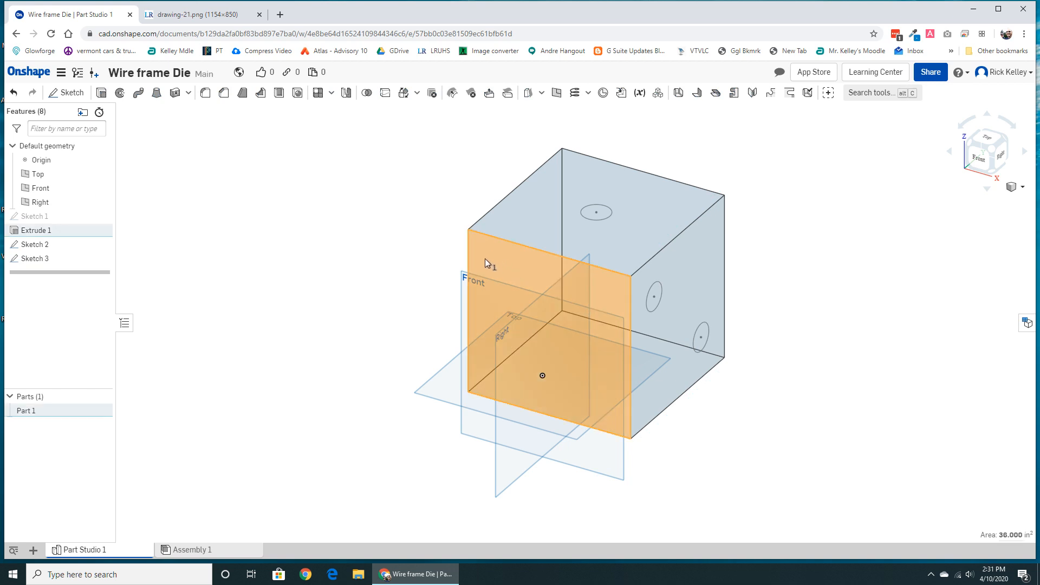
pyautogui.click(67, 93)
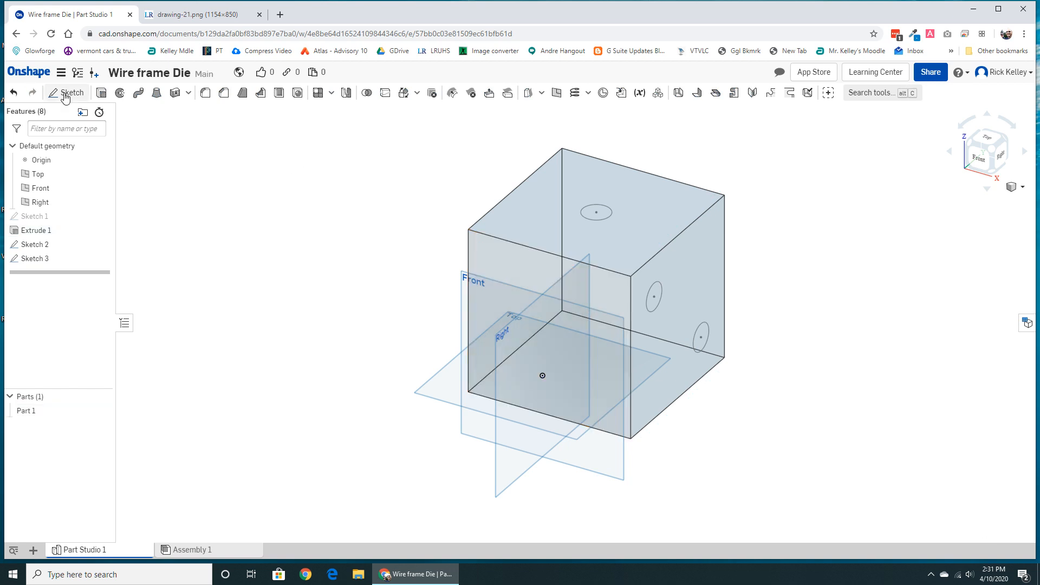
pyautogui.click(139, 94)
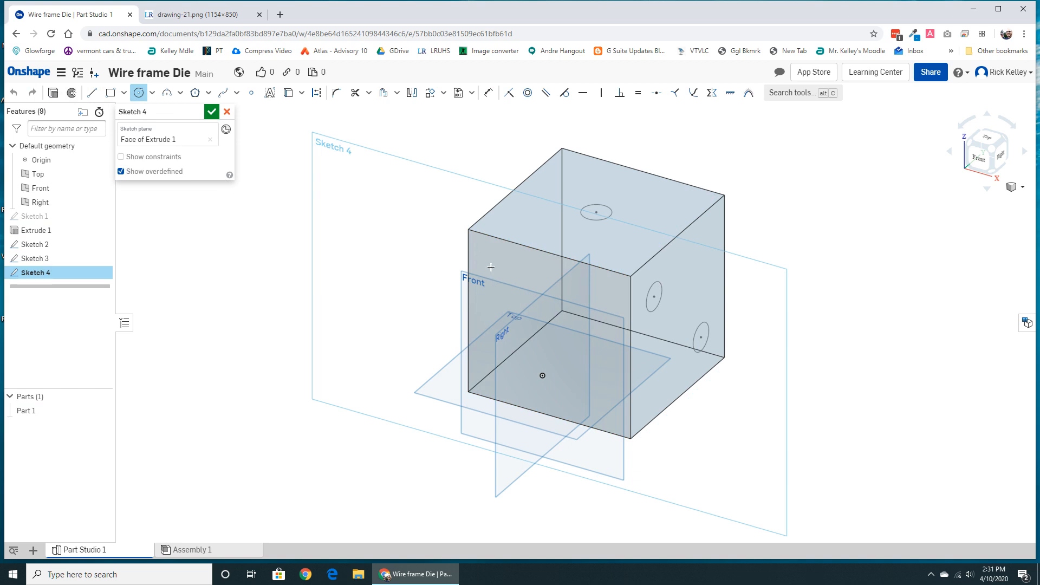
pyautogui.click(490, 264)
pyautogui.click(497, 275)
pyautogui.click(533, 324)
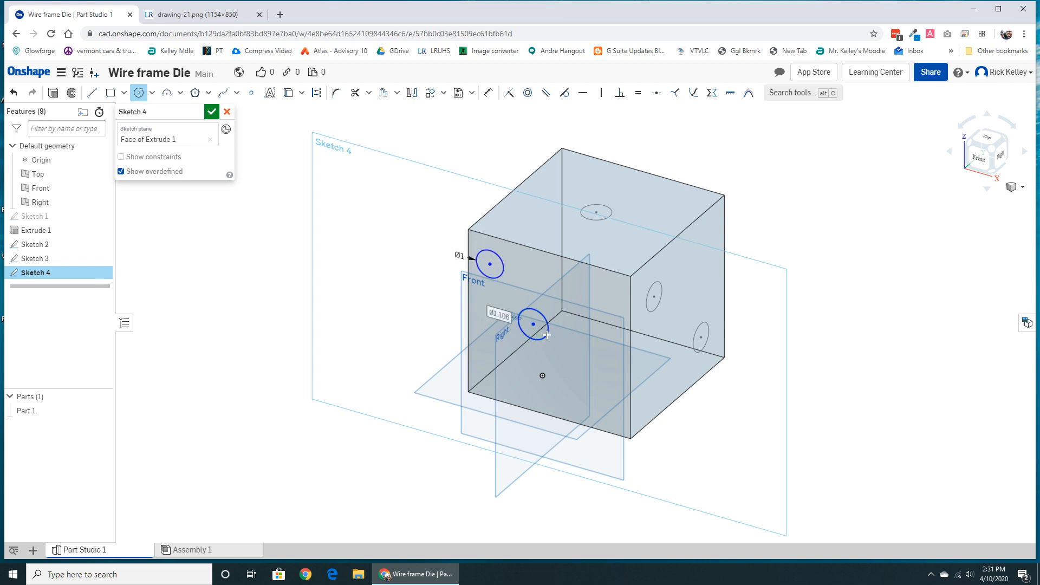
pyautogui.write('1')
pyautogui.press('Return')
pyautogui.click(582, 394)
pyautogui.write('1')
pyautogui.press('Return')
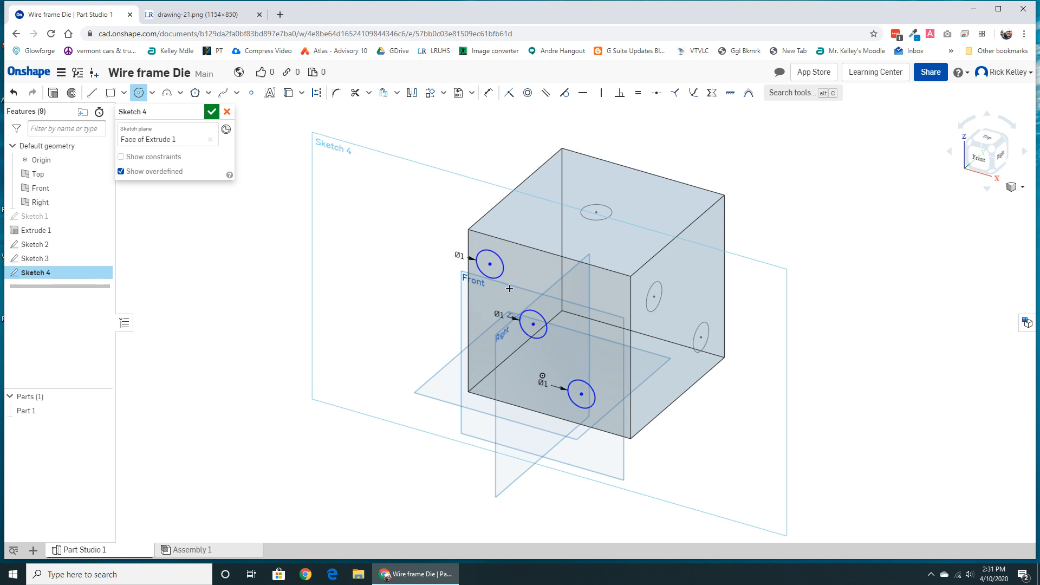
# Dimension the upper-left circle's center 1.5 in horizontally from the front face's left edge
pyautogui.click(979, 158)
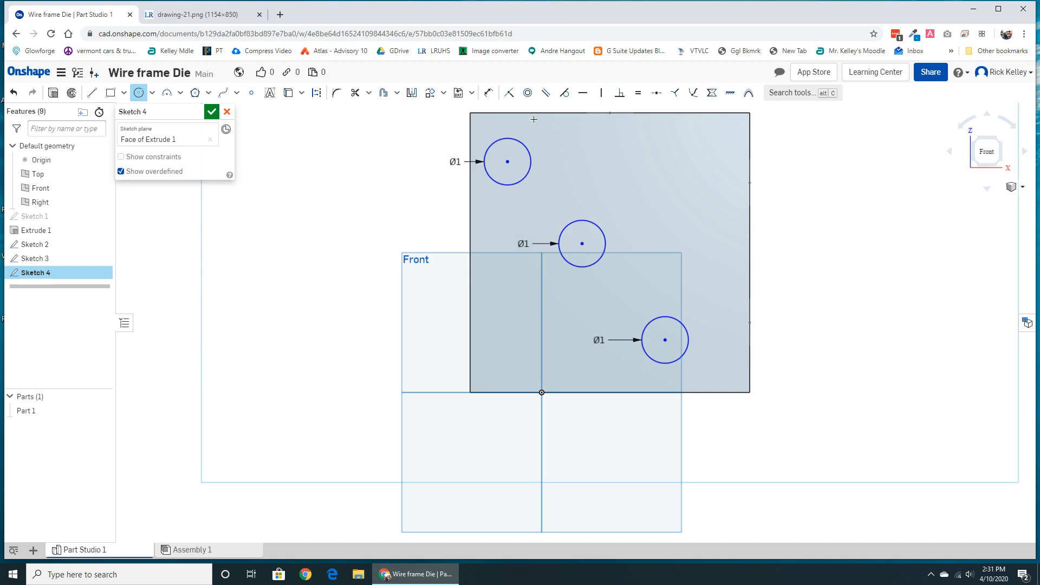
pyautogui.click(488, 93)
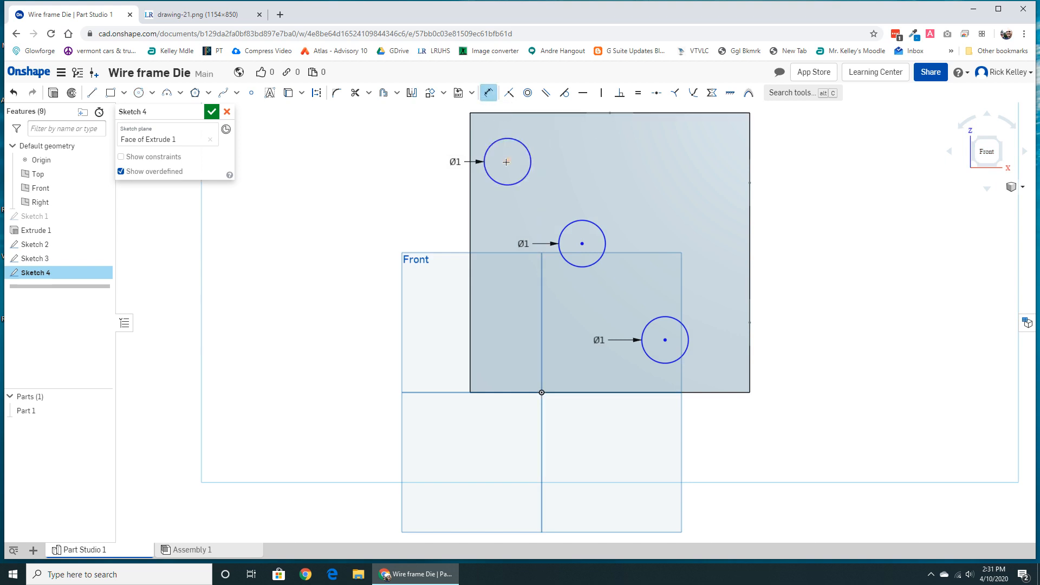
pyautogui.click(472, 112)
pyautogui.click(507, 162)
pyautogui.moveTo(487, 133); pyautogui.dragTo(482, 189, button='middle')
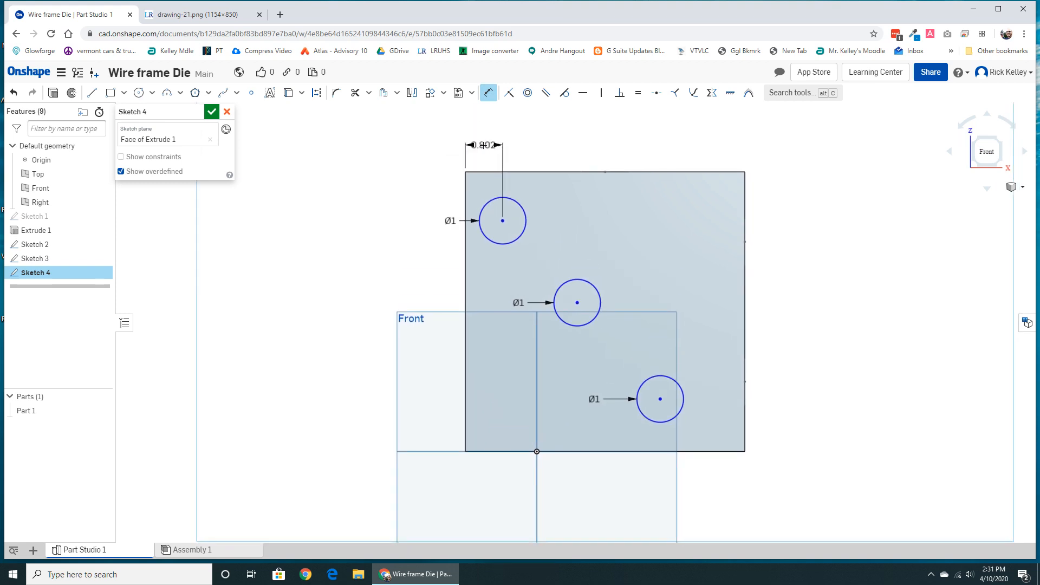
pyautogui.click(487, 154)
pyautogui.write('1')
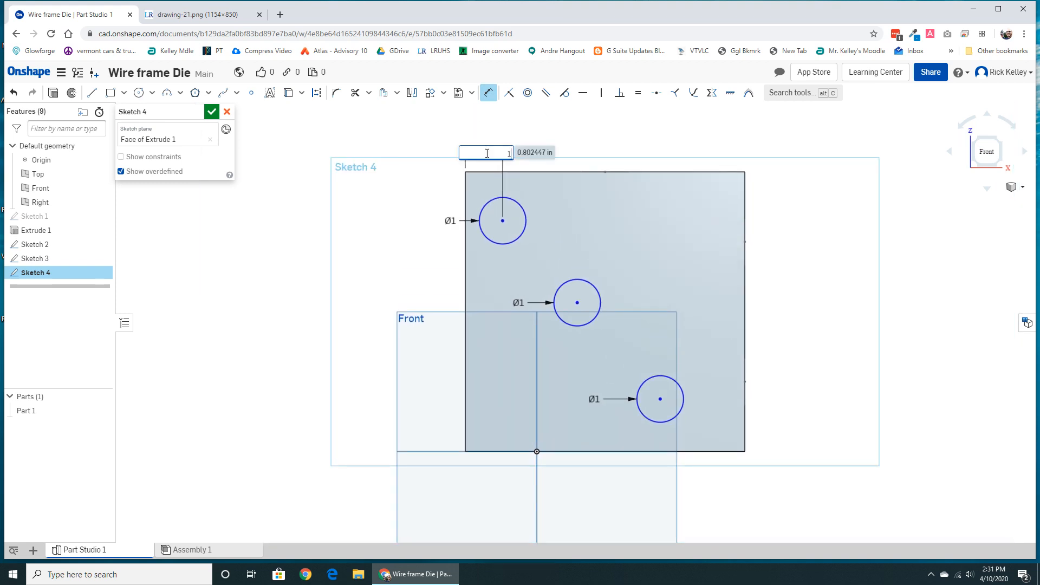
pyautogui.write('.5')
pyautogui.press('Return')
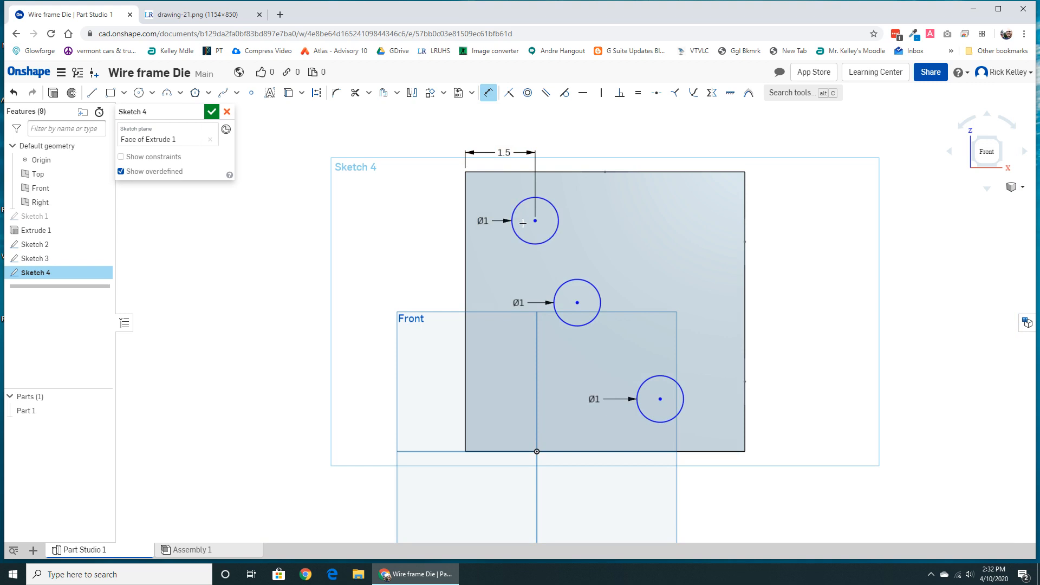
# Dimension the upper-left circle's center 1.5 in below the front face's top edge
pyautogui.click(487, 172)
pyautogui.click(535, 220)
pyautogui.click(428, 194)
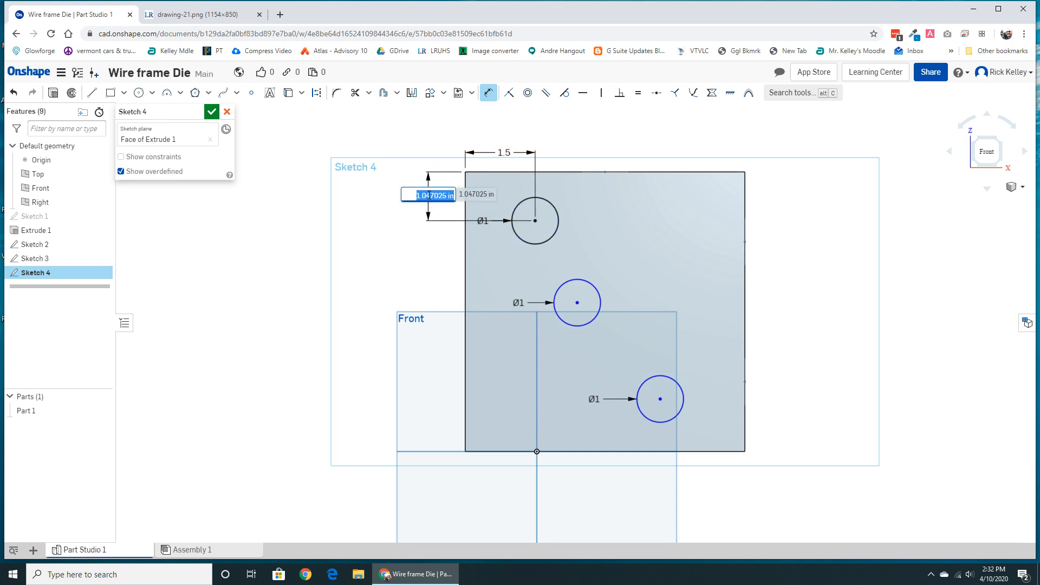
pyautogui.press('Return')
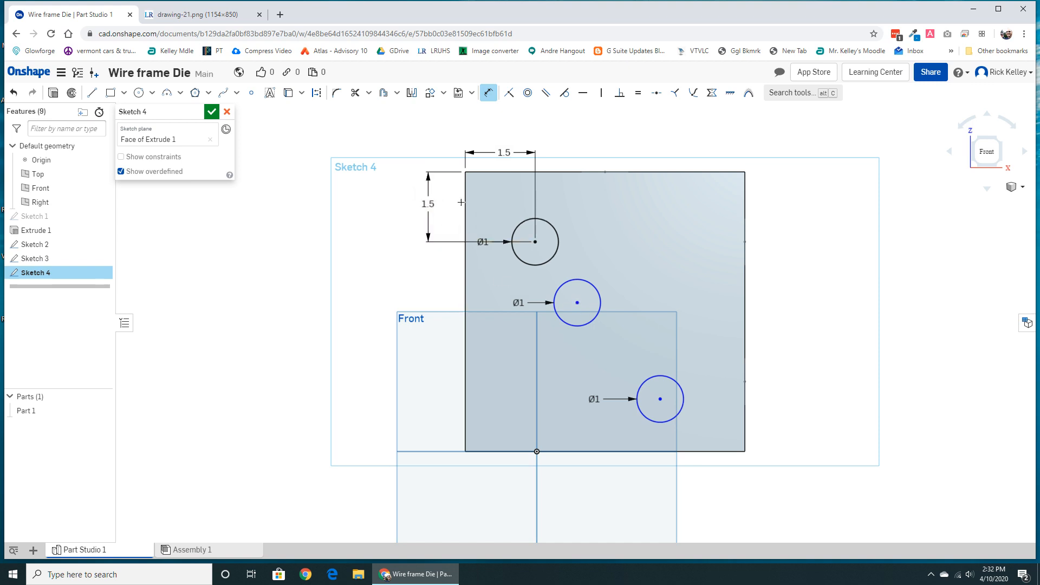
# Dimension the middle circle's center 3 in vertically and 3 in horizontally from the front face's upper-left corner
pyautogui.click(465, 173)
pyautogui.click(577, 303)
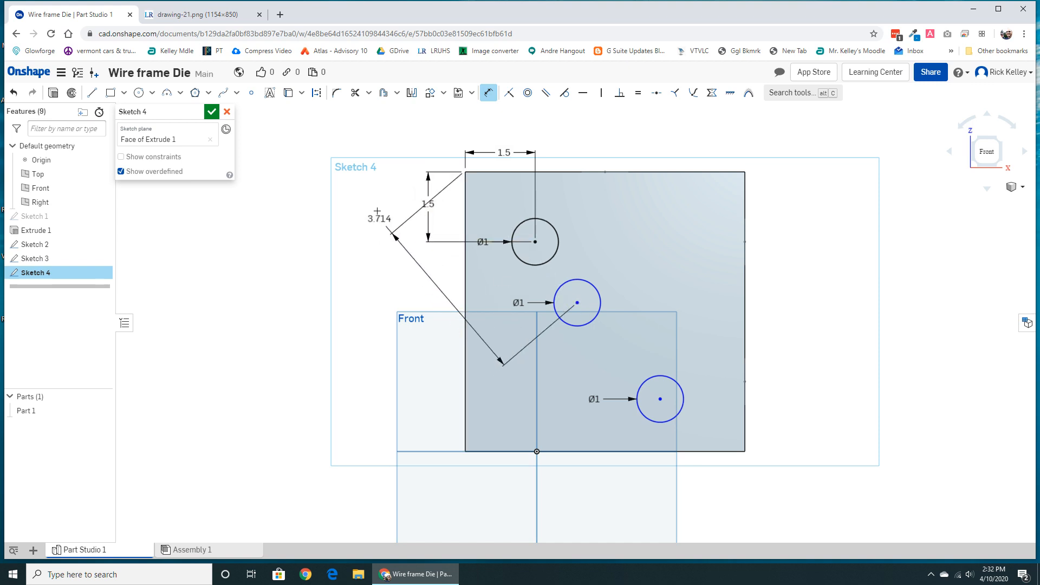
pyautogui.click(375, 227)
pyautogui.write('3')
pyautogui.press('Return')
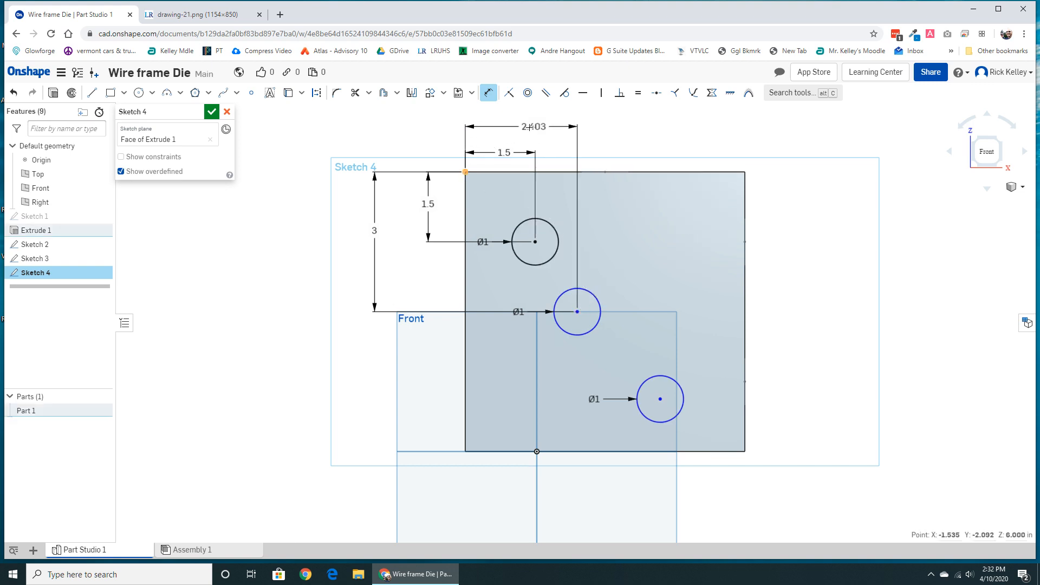
pyautogui.click(520, 133)
pyautogui.write('3')
pyautogui.press('Return')
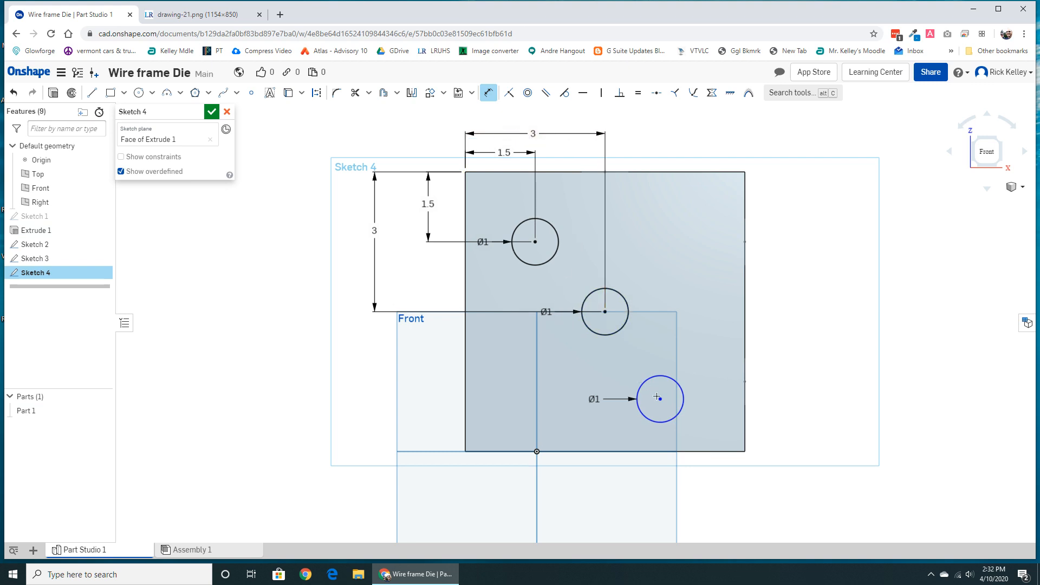
# Dimension the lower-right circle's center 1.5 in above the front face's bottom-right corner
pyautogui.click(743, 452)
pyautogui.click(787, 426)
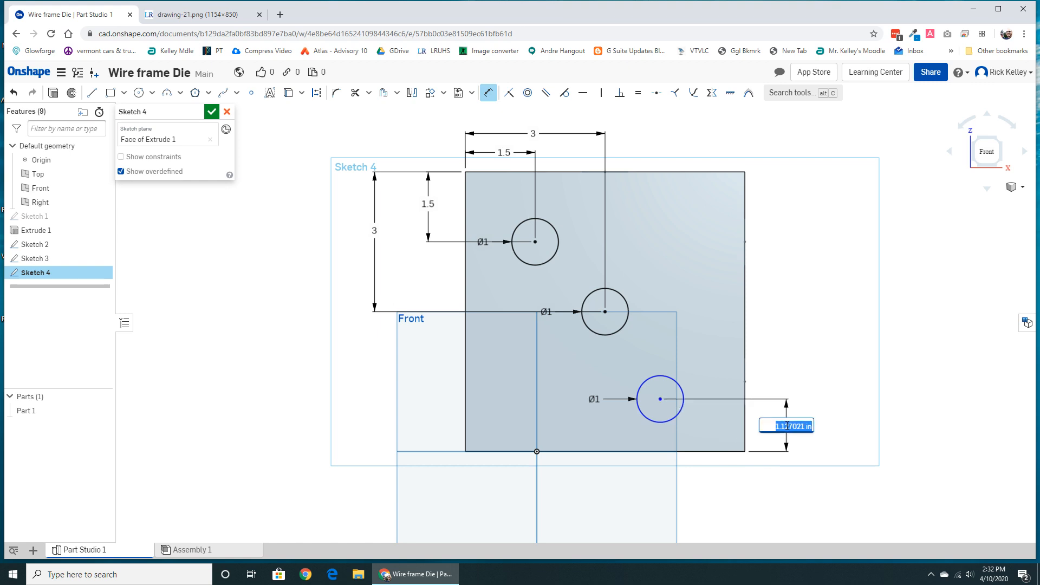
pyautogui.write('1.5')
pyautogui.press('Return')
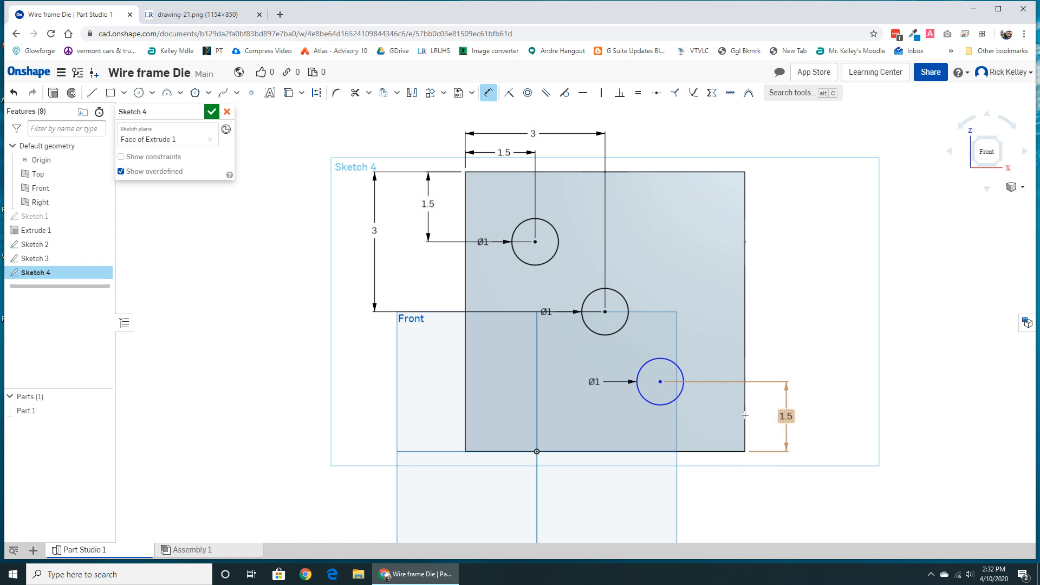
# Dimension the lower-right circle's center 1.5 in horizontally from the front face's bottom-right corner and finish the sketch
pyautogui.click(740, 454)
pyautogui.click(697, 477)
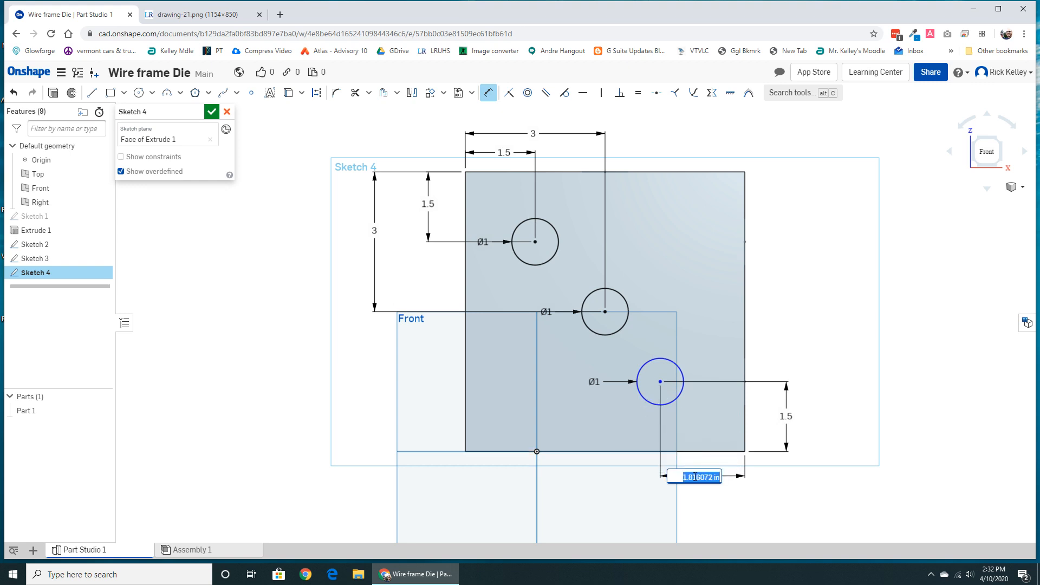
pyautogui.write('1.5')
pyautogui.press('Return')
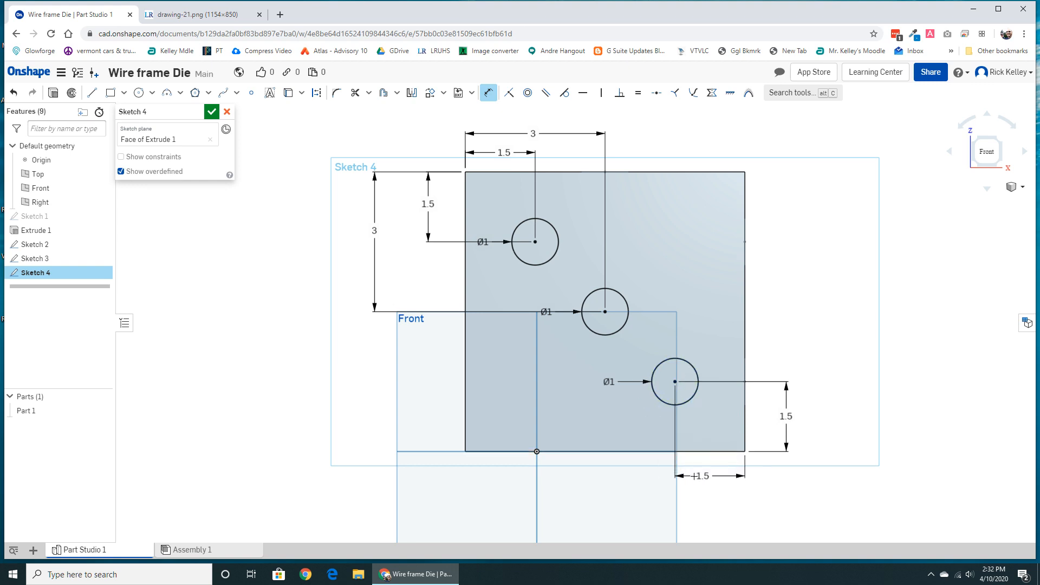
pyautogui.click(976, 165)
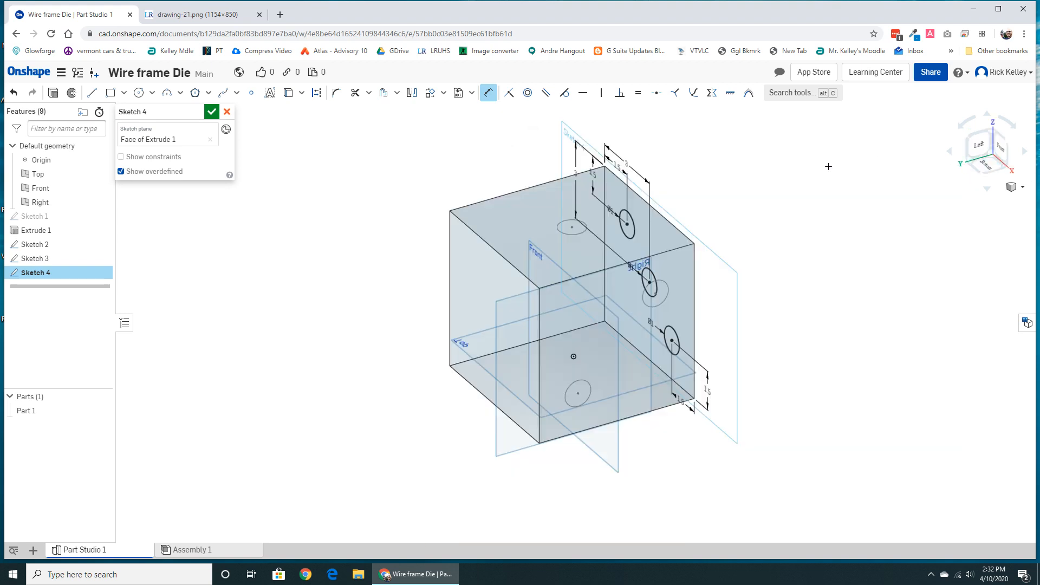
pyautogui.click(206, 116)
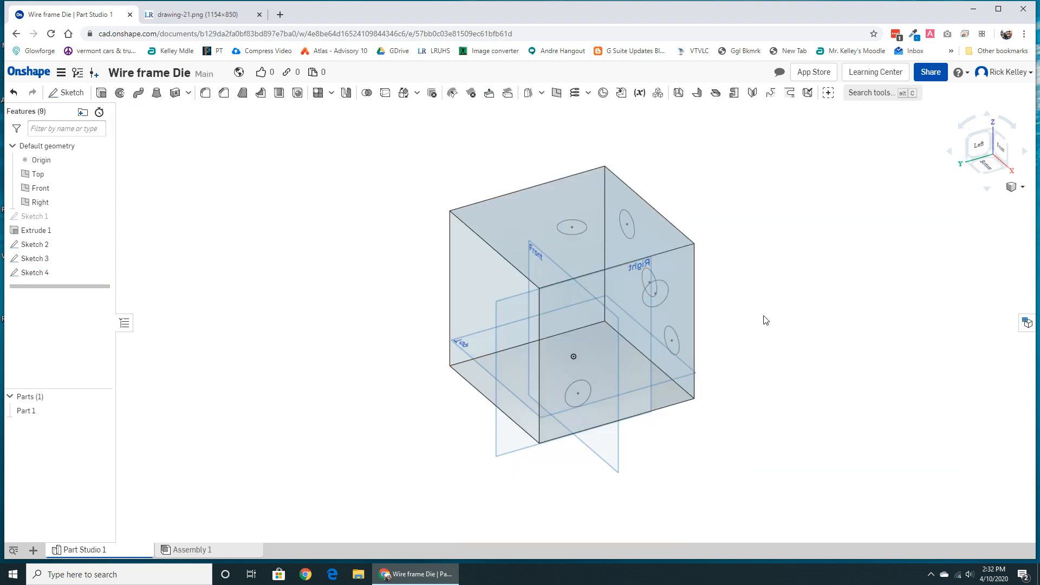
# Start a new sketch on the cube's blank left face
pyautogui.moveTo(653, 361)
pyautogui.mouseDown(button='right')
pyautogui.moveTo(576, 358)
pyautogui.moveTo(600, 343)
pyautogui.moveTo(591, 310)
pyautogui.moveTo(588, 339)
pyautogui.moveTo(591, 330)
pyautogui.mouseUp(button='right')
pyautogui.click(999, 156)
pyautogui.moveTo(1000, 154)
pyautogui.mouseDown()
pyautogui.moveTo(1035, 191)
pyautogui.moveTo(978, 174)
pyautogui.moveTo(993, 190)
pyautogui.mouseUp()
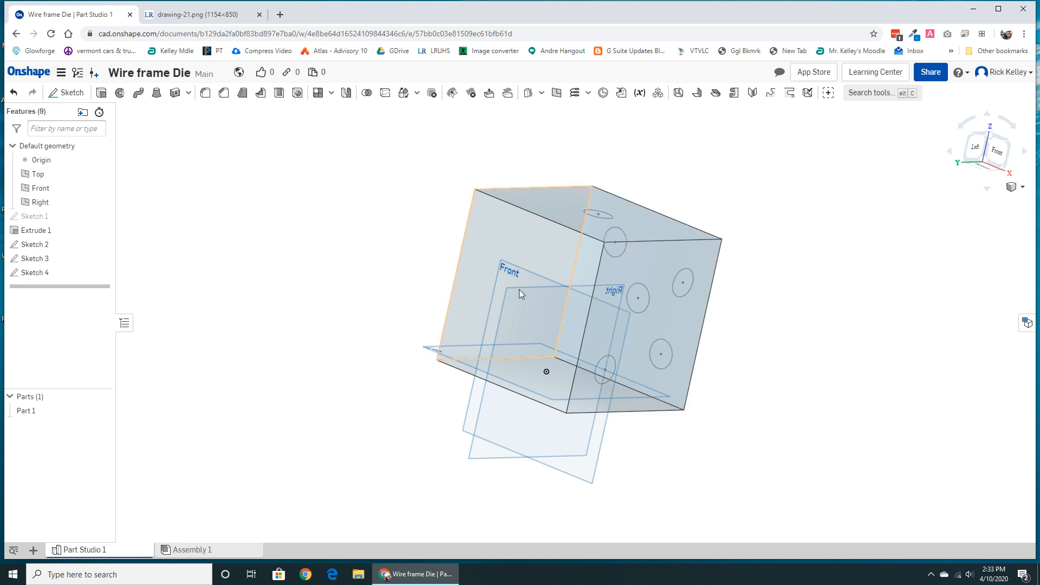
pyautogui.click(977, 154)
pyautogui.click(973, 149)
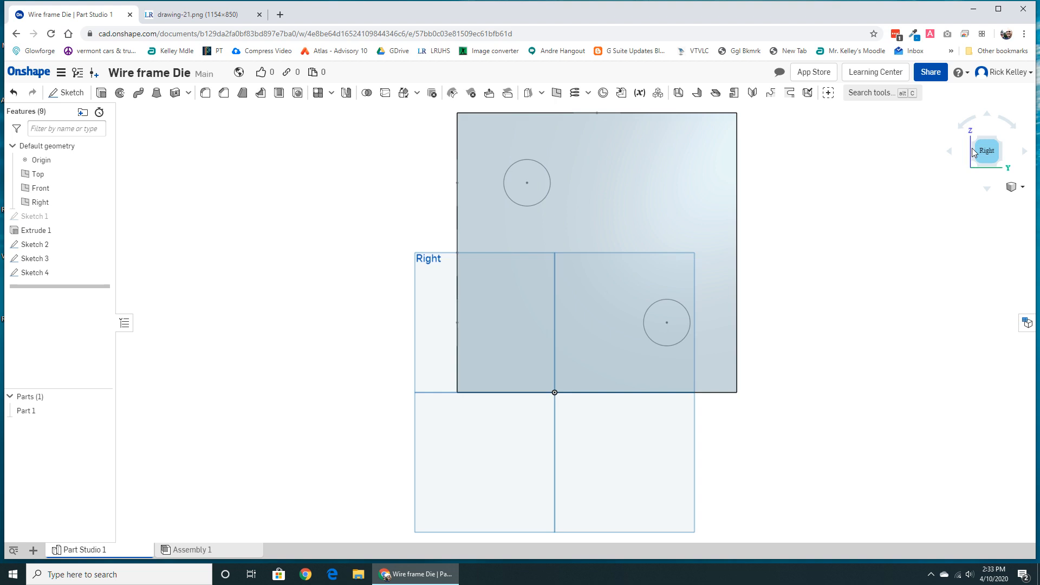
pyautogui.click(975, 139)
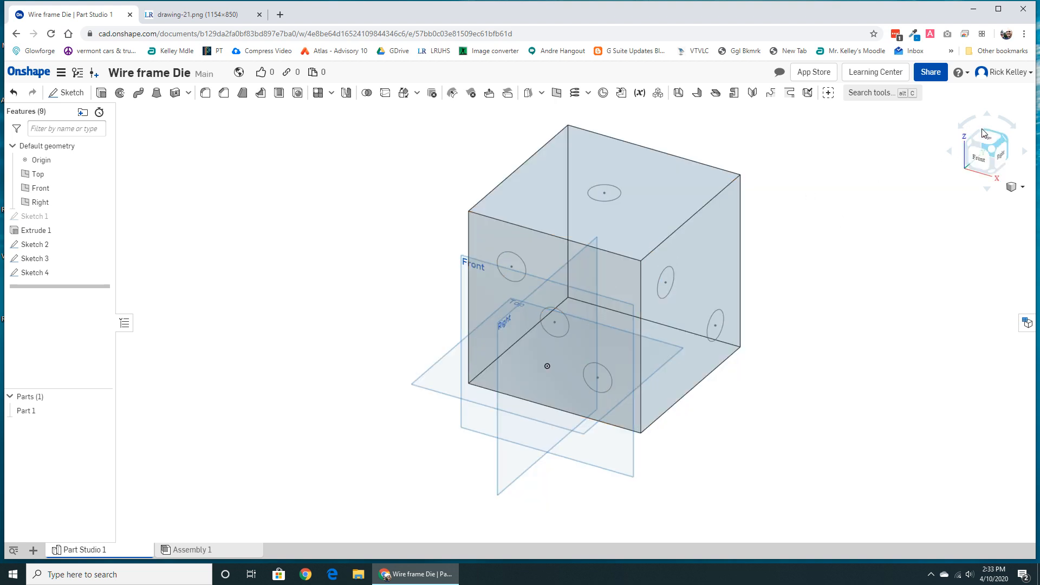
pyautogui.click(971, 146)
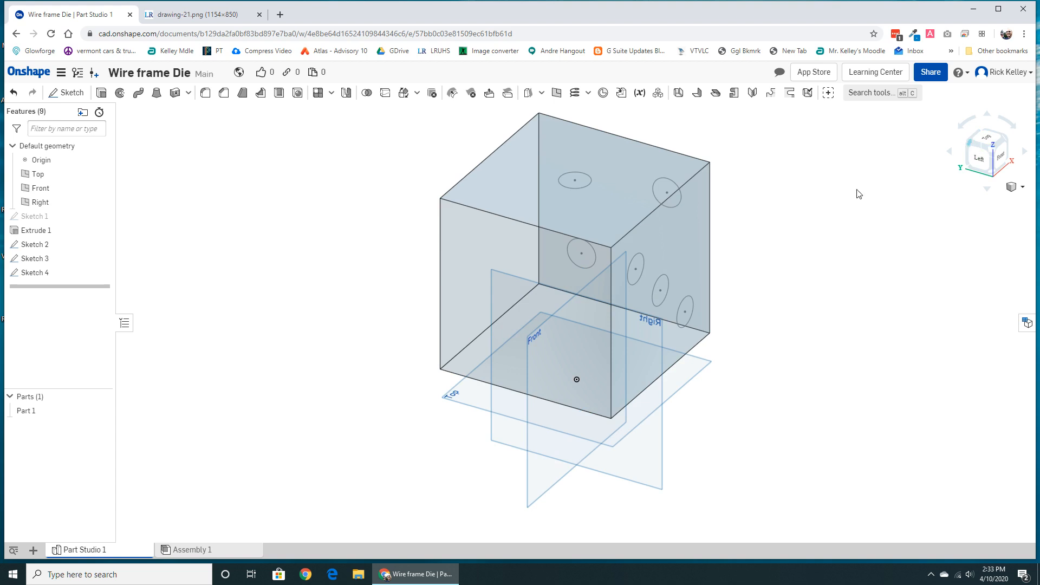
pyautogui.click(454, 277)
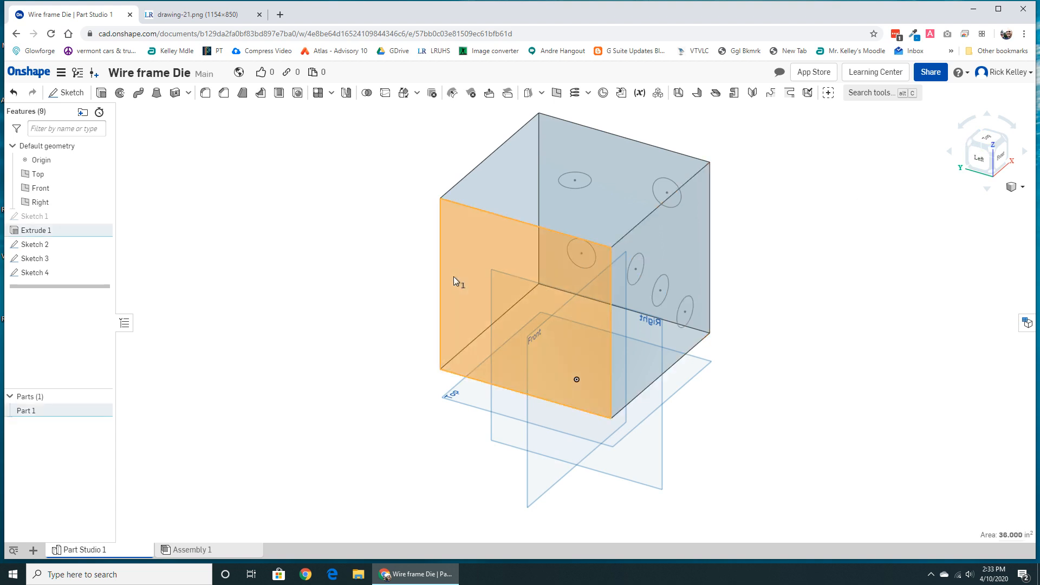
pyautogui.click(68, 94)
# Draw a 1 in diameter center point circle near the left face's upper-left corner
pyautogui.click(139, 92)
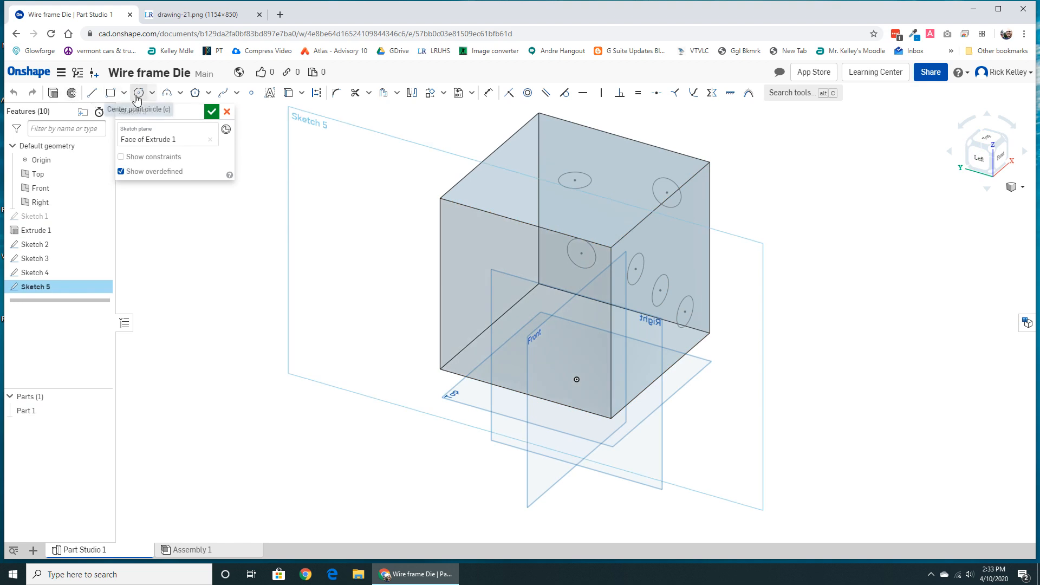
pyautogui.click(469, 239)
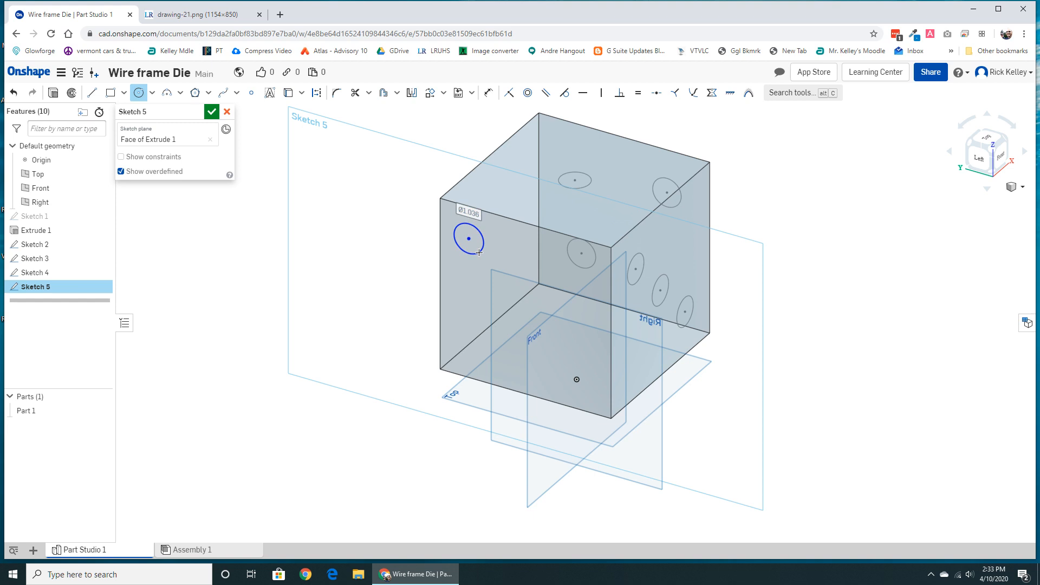
pyautogui.write('1')
pyautogui.press('Return')
# Draw a vertical construction line down the left face from its top edge's midpoint to its bottom edge's midpoint
pyautogui.click(95, 96)
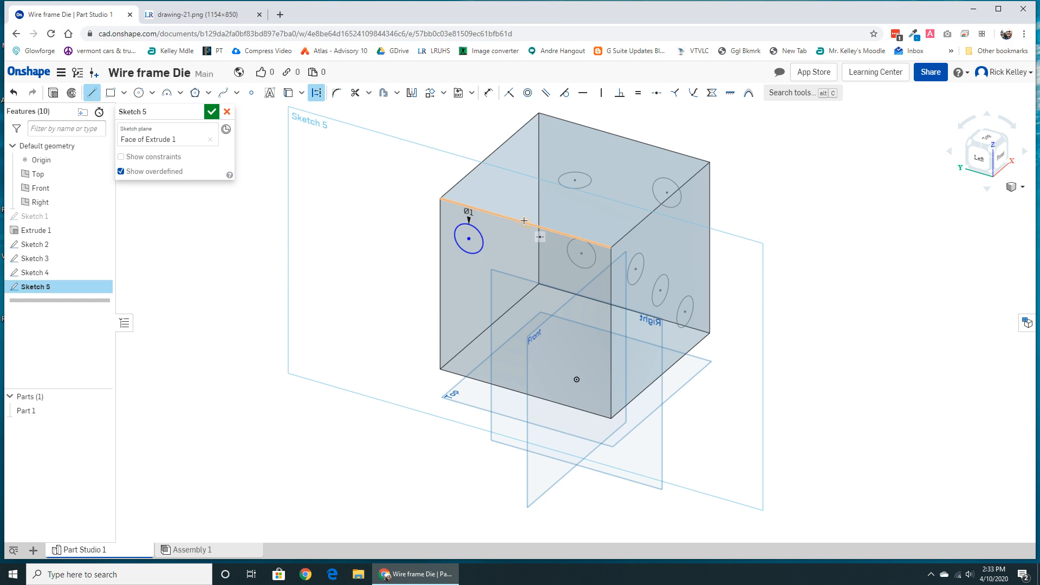
pyautogui.click(526, 223)
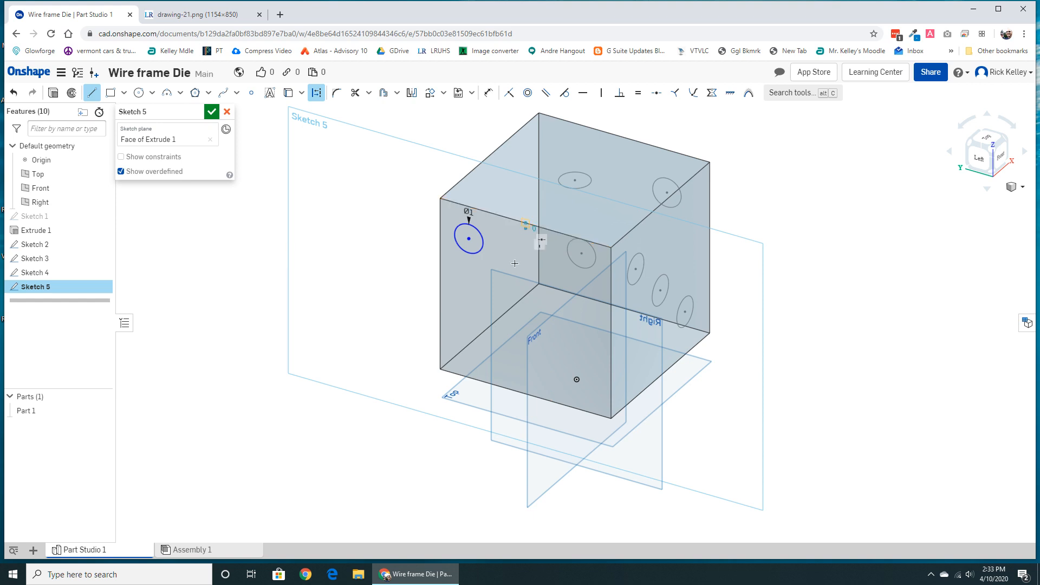
pyautogui.click(525, 393)
pyautogui.press('Escape')
# Draw a horizontal line between the midpoints of the left face's side edges and convert it to construction geometry
pyautogui.click(92, 94)
pyautogui.click(439, 282)
pyautogui.click(609, 333)
pyautogui.press('Escape')
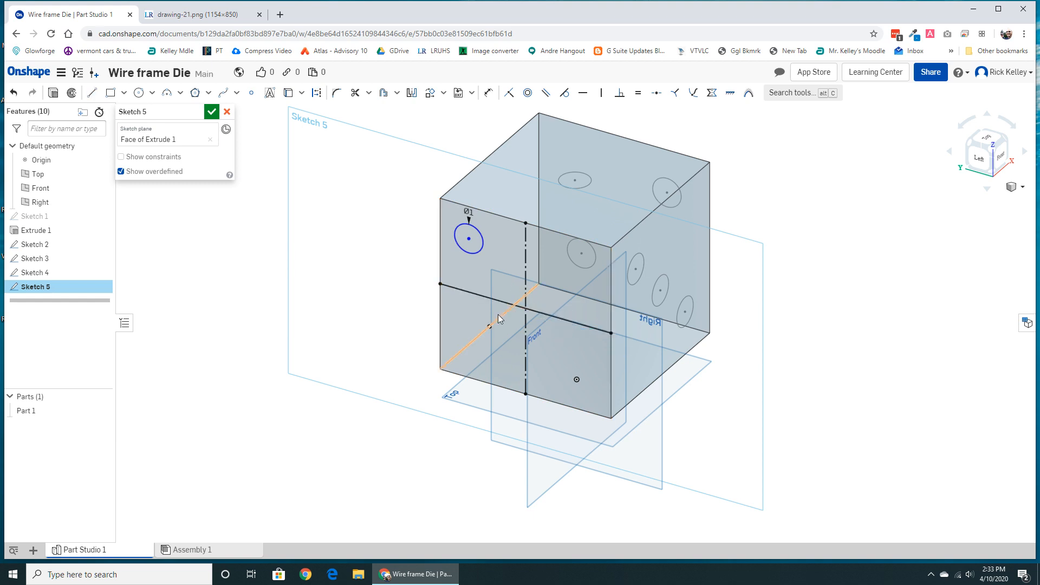
pyautogui.click(480, 296)
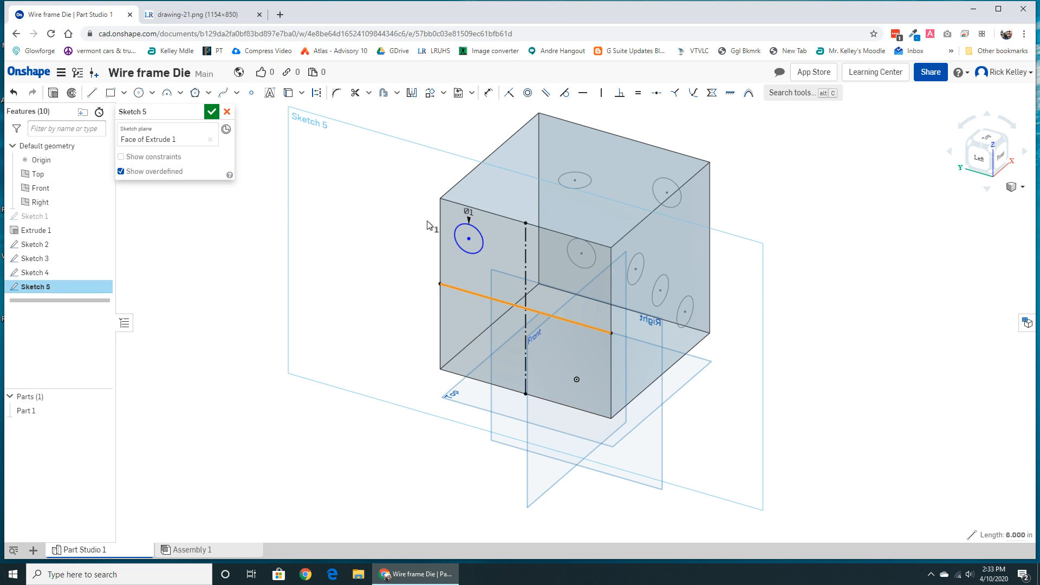
pyautogui.click(317, 93)
pyautogui.press('Escape')
pyautogui.click(317, 96)
# Dimension the circle's center 1.5 in horizontally and 1.5 in vertically from the left face's upper-left corner
pyautogui.click(488, 93)
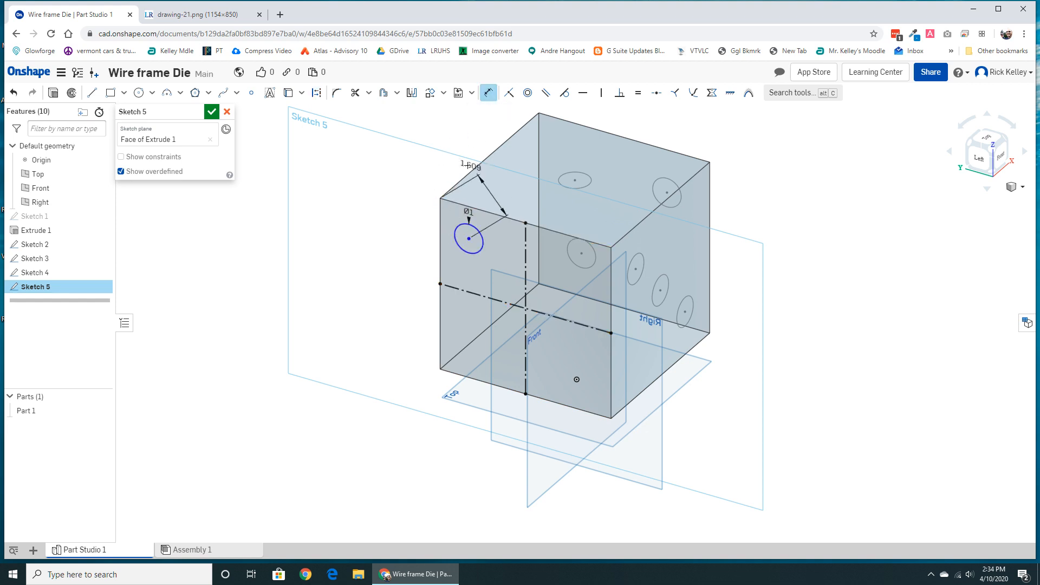
pyautogui.click(458, 164)
pyautogui.write('1')
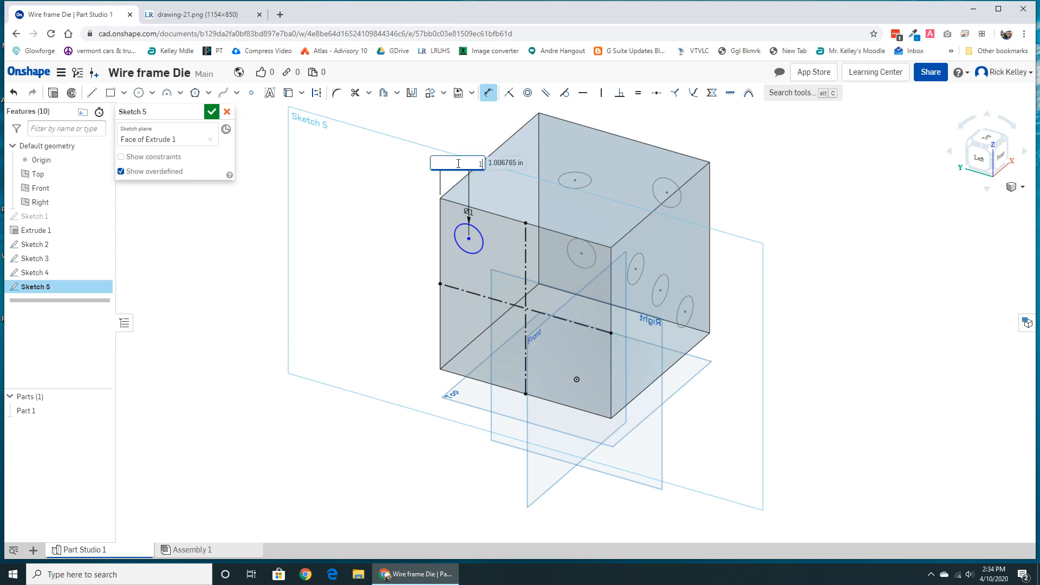
pyautogui.write('.5')
pyautogui.press('Return')
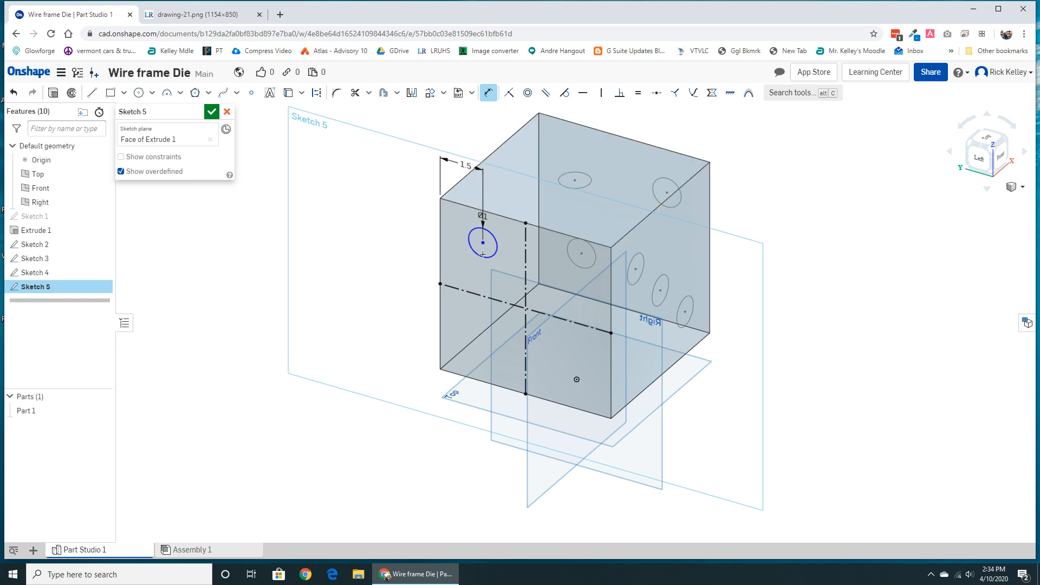
pyautogui.click(441, 199)
pyautogui.click(417, 207)
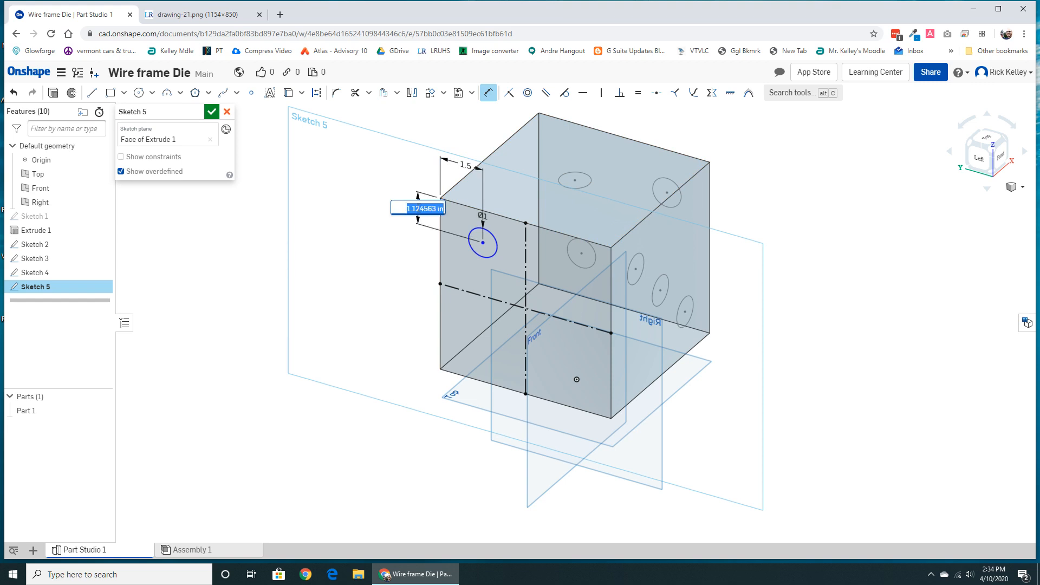
pyautogui.press('Return')
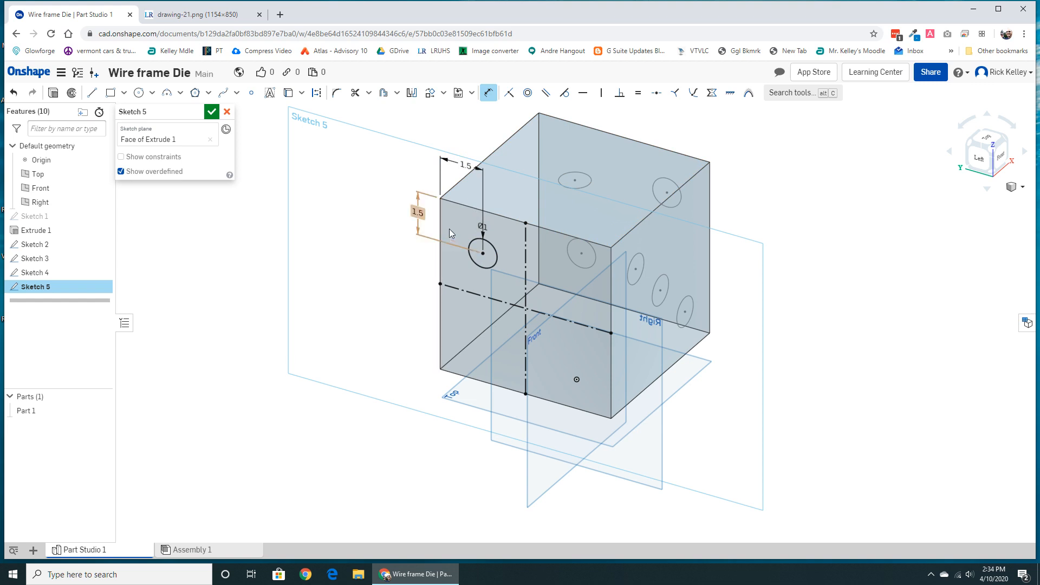
# Mirror the dimensioned circle across the left face's vertical construction line
pyautogui.click(412, 94)
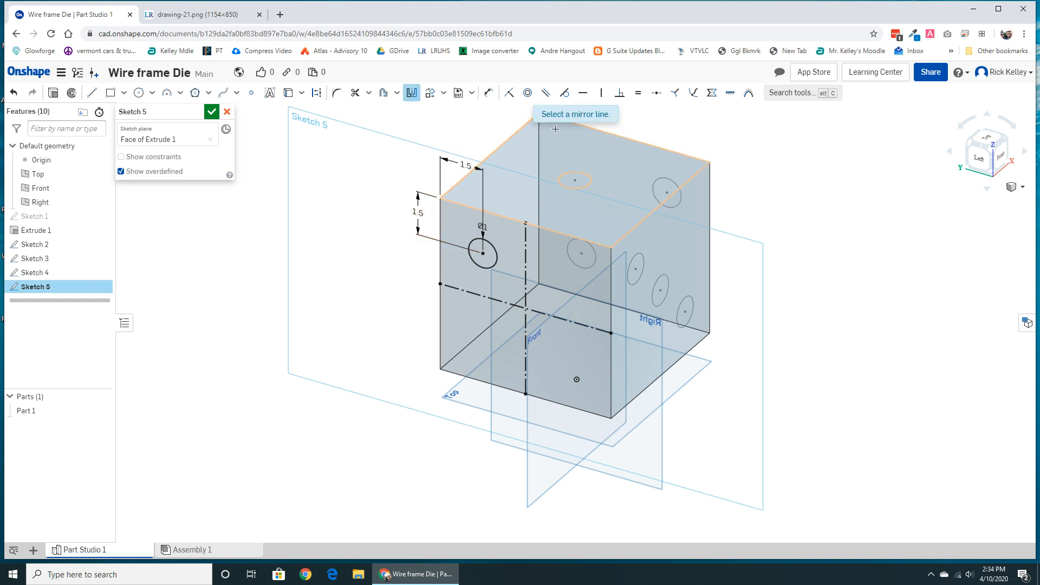
pyautogui.click(525, 295)
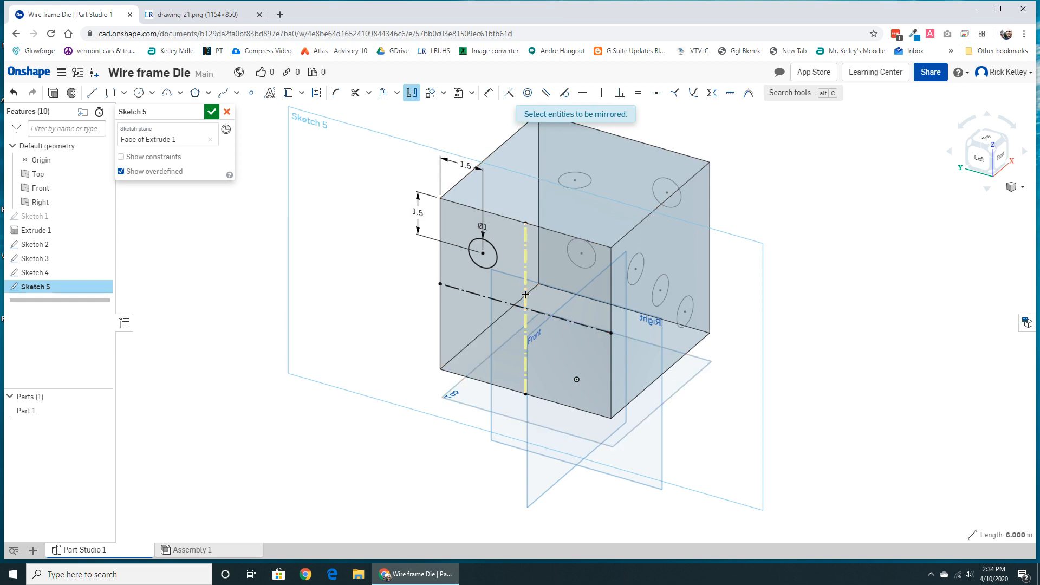
pyautogui.click(496, 250)
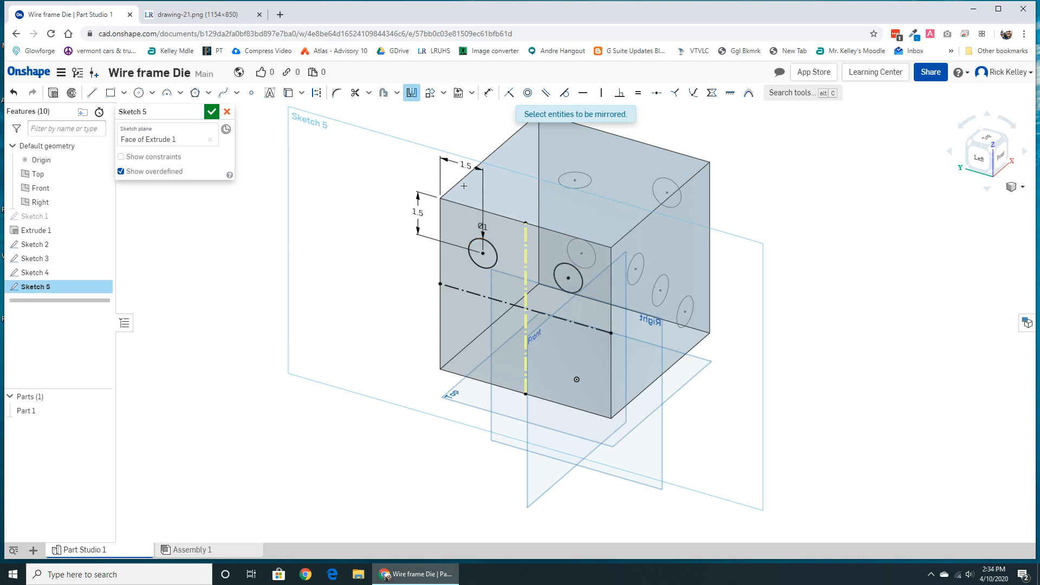
pyautogui.click(412, 93)
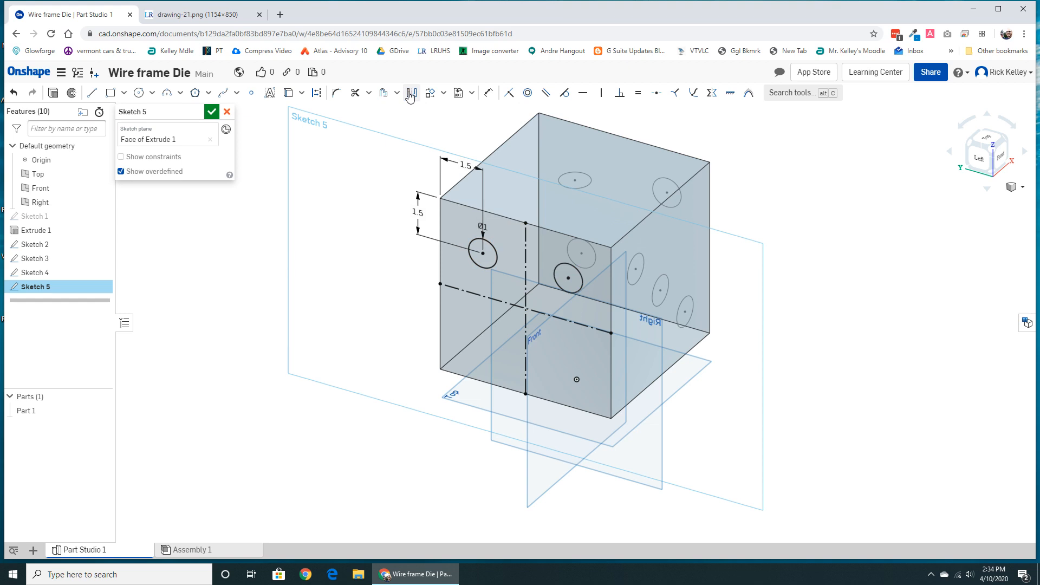
# Mirror both upper circles across the left face's horizontal construction line and finish the sketch
pyautogui.click(412, 94)
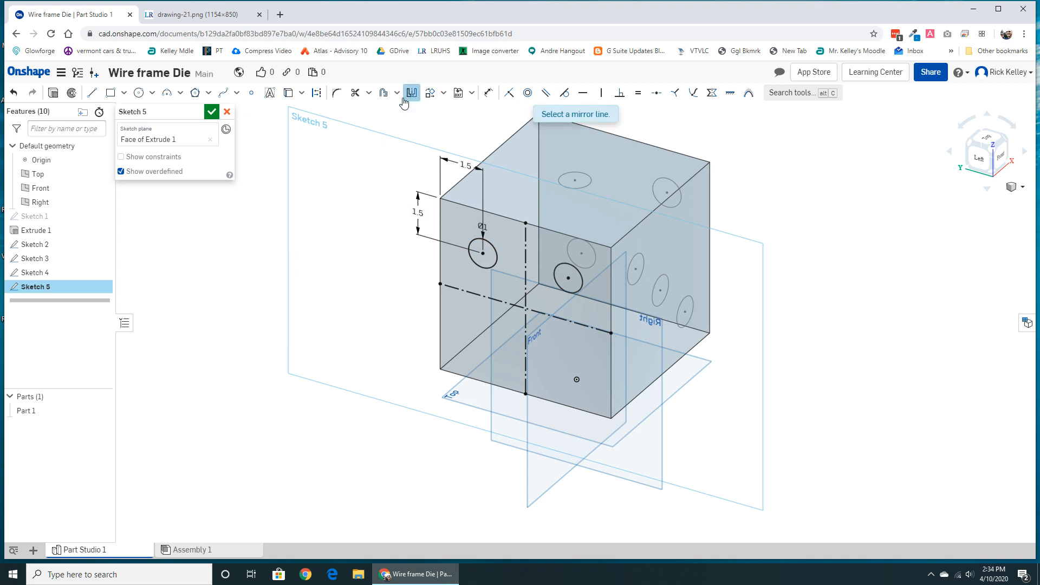
pyautogui.click(480, 295)
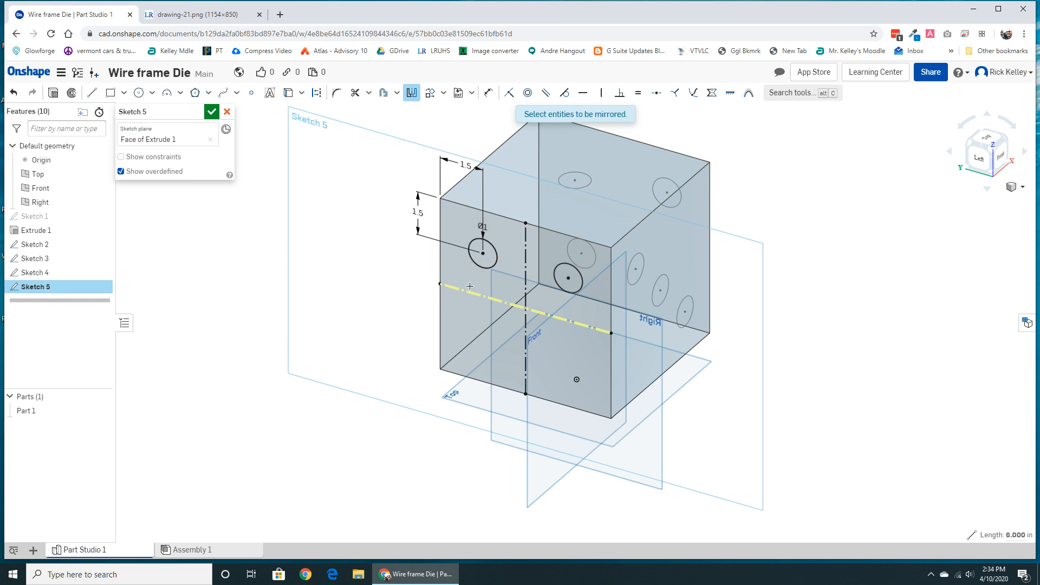
pyautogui.click(487, 268)
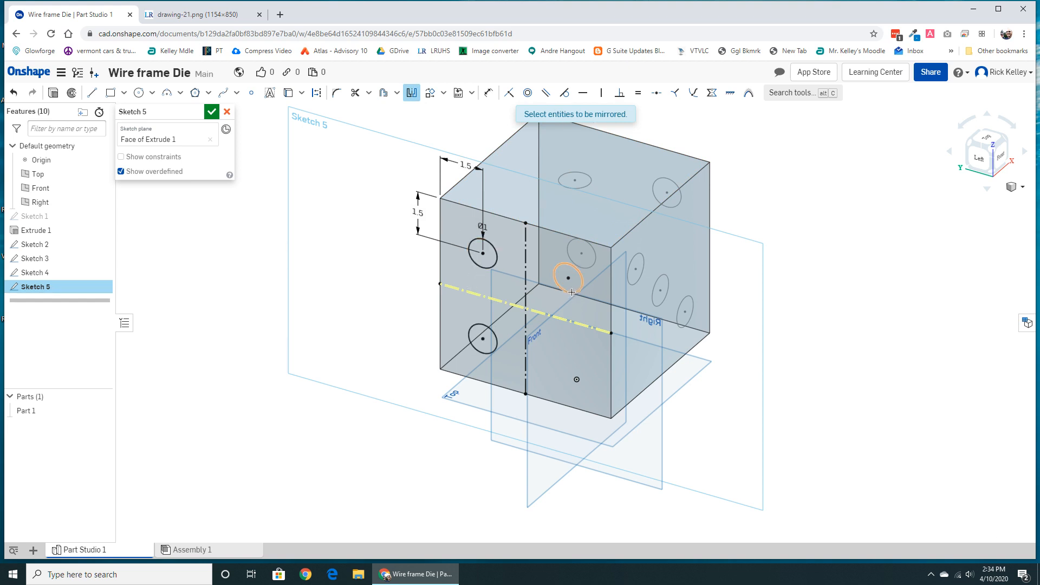
pyautogui.click(572, 293)
pyautogui.press('Escape')
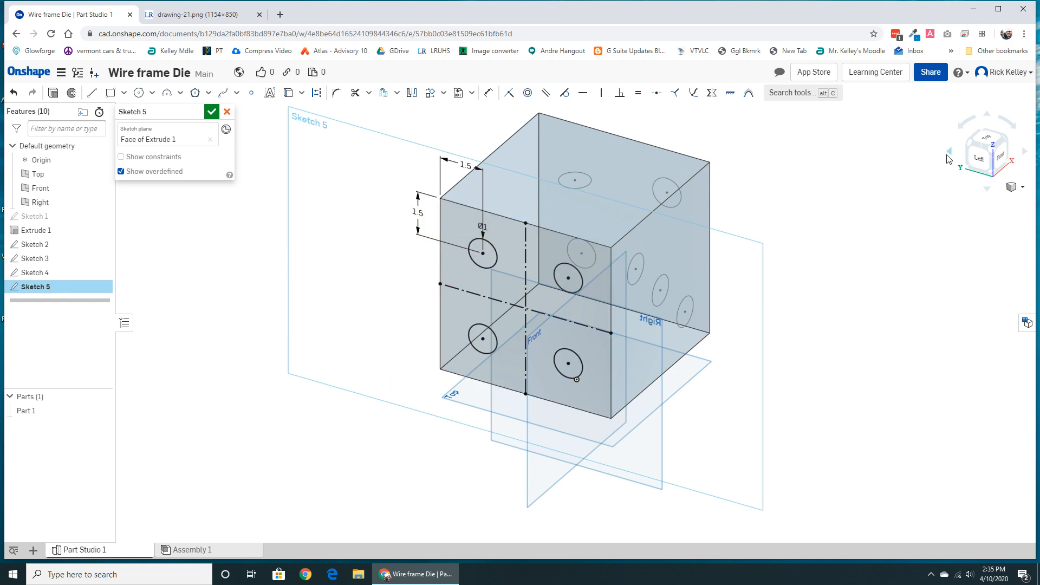
pyautogui.click(968, 148)
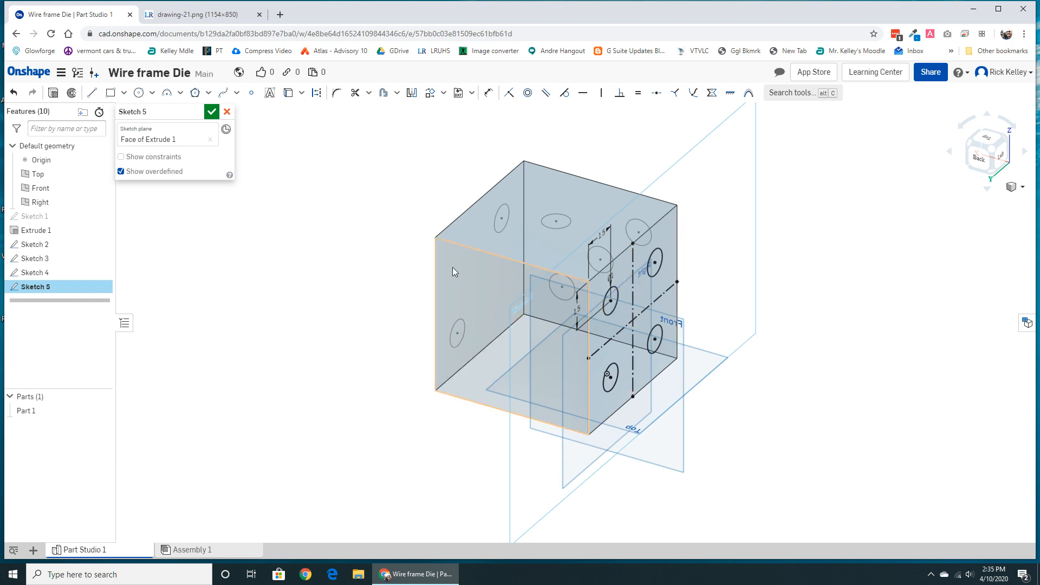
pyautogui.click(211, 112)
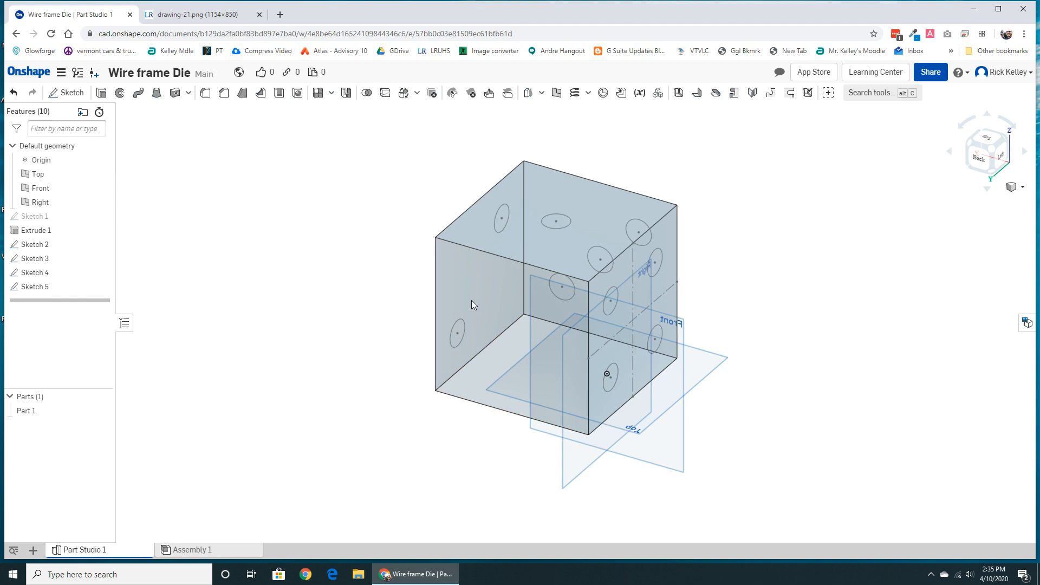
# Start a sketch on the cube's back face and draw a 1 in diameter circle near its upper-left corner
pyautogui.click(481, 288)
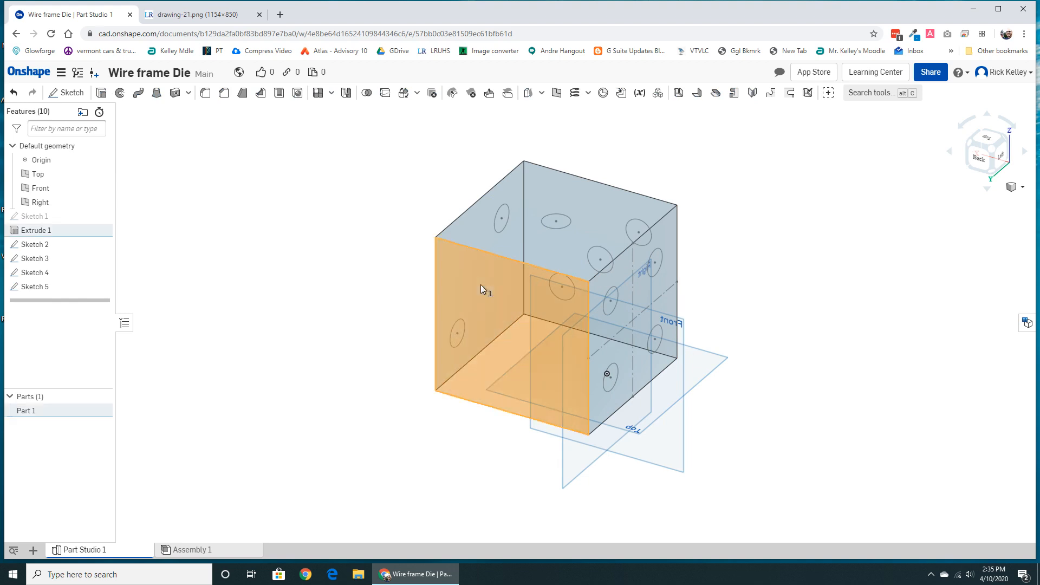
pyautogui.click(66, 93)
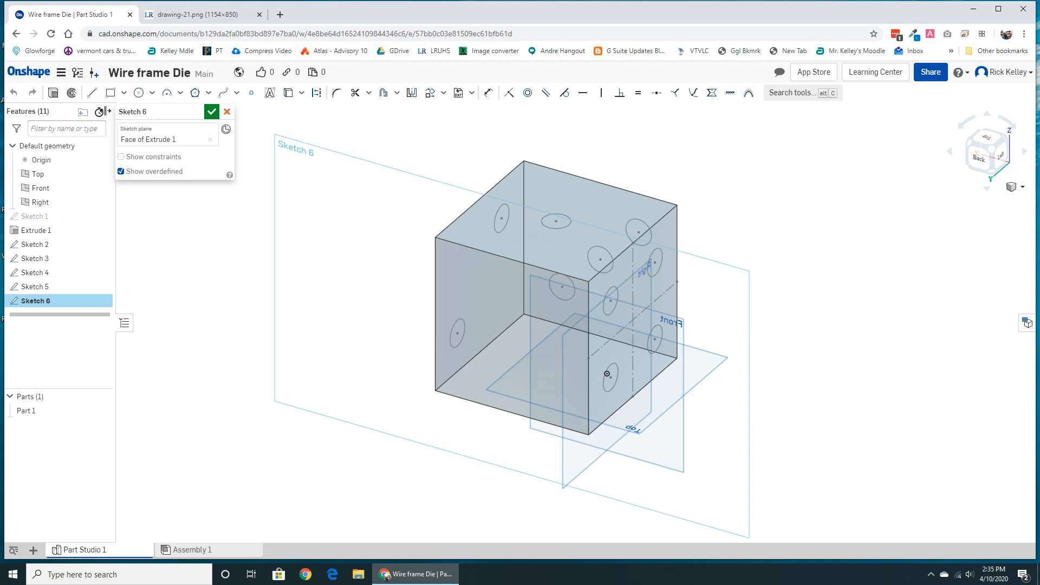
pyautogui.click(139, 95)
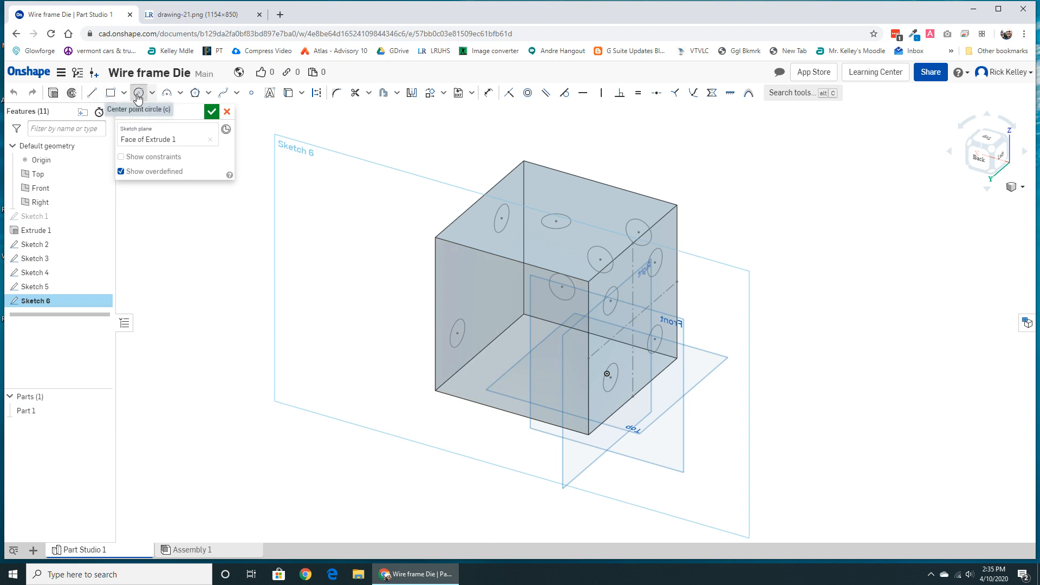
pyautogui.click(456, 272)
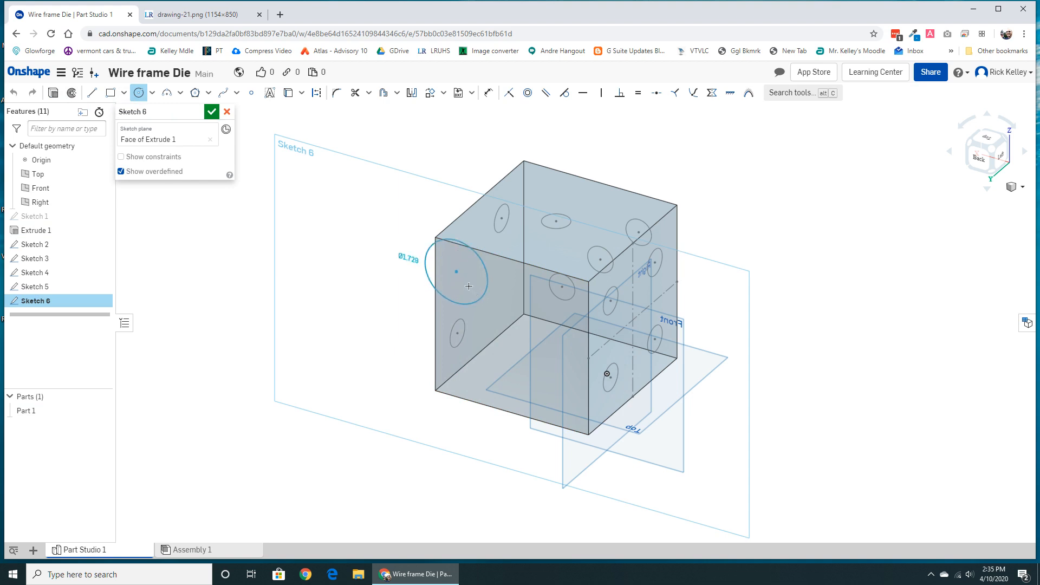
pyautogui.click(466, 283)
pyautogui.write('1')
pyautogui.press('Return')
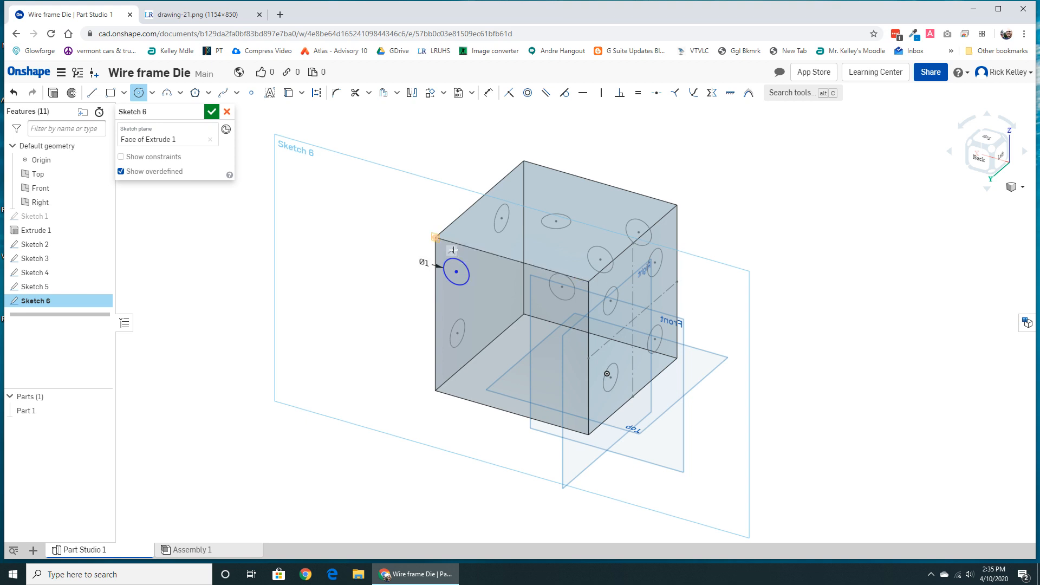
# Dimension the circle's center 1.5 in horizontally and 1.5 in vertically from the back face's upper-left corner
pyautogui.press('d')
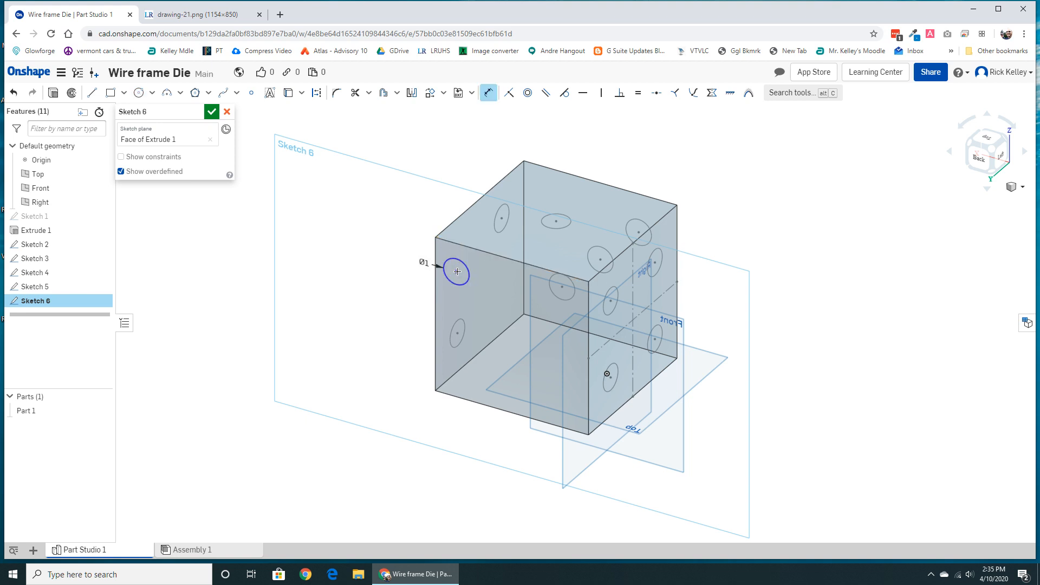
pyautogui.click(436, 237)
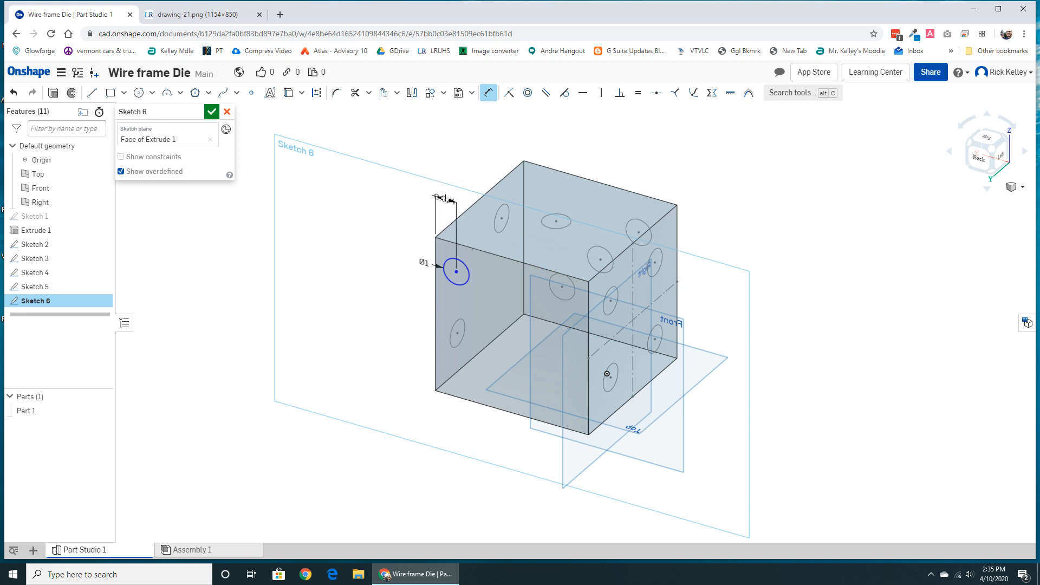
pyautogui.click(445, 198)
pyautogui.write('1')
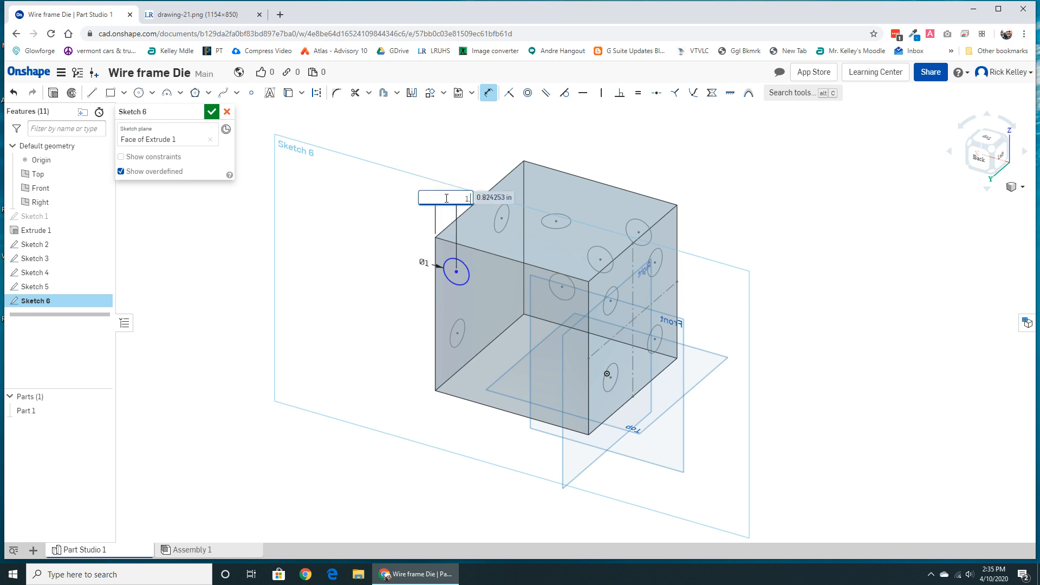
pyautogui.write('.5')
pyautogui.press('Return')
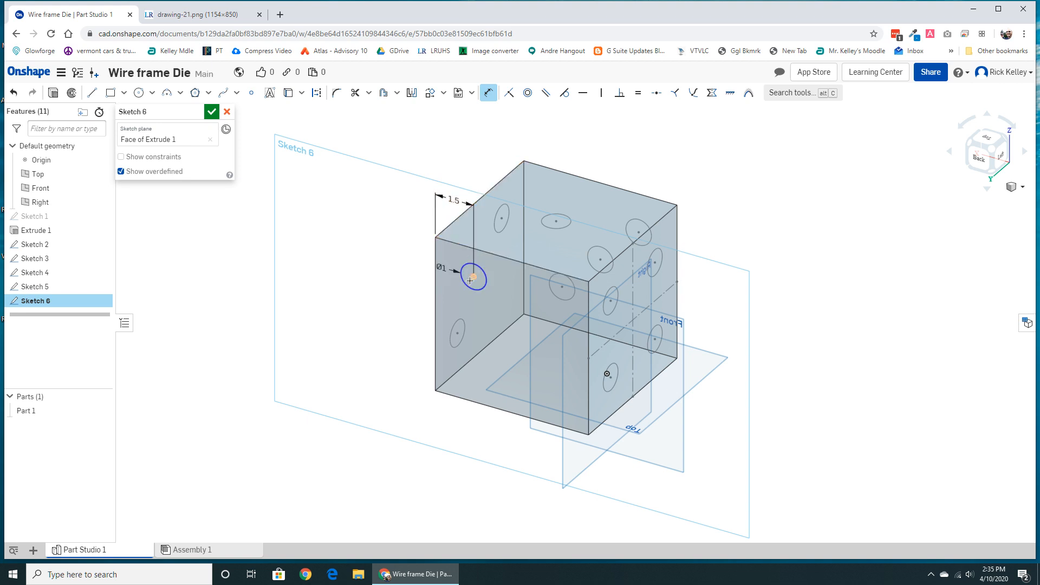
pyautogui.click(472, 277)
pyautogui.click(436, 245)
pyautogui.click(398, 239)
pyautogui.write('1.5')
pyautogui.press('Return')
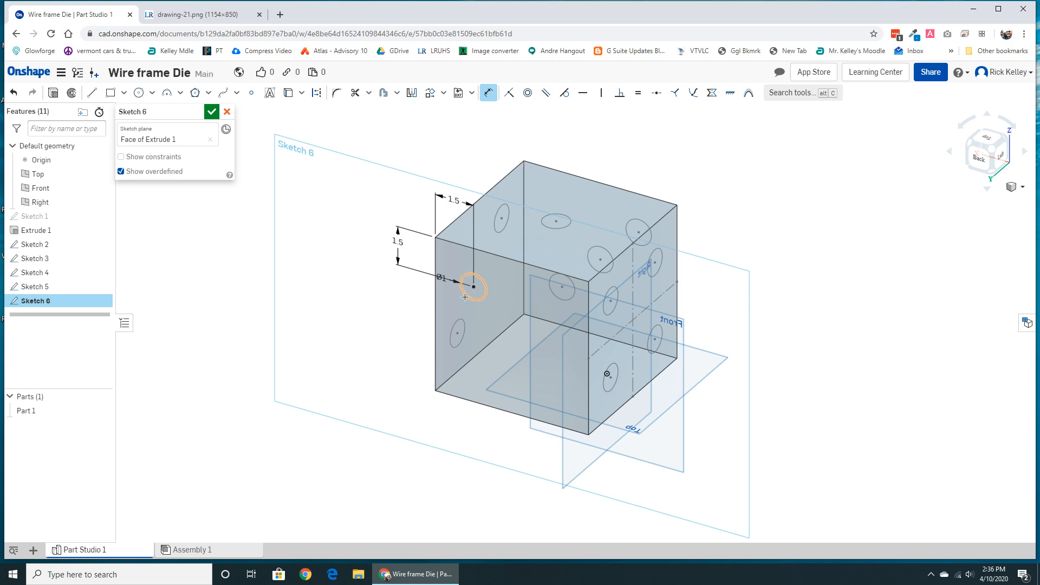
pyautogui.click(488, 92)
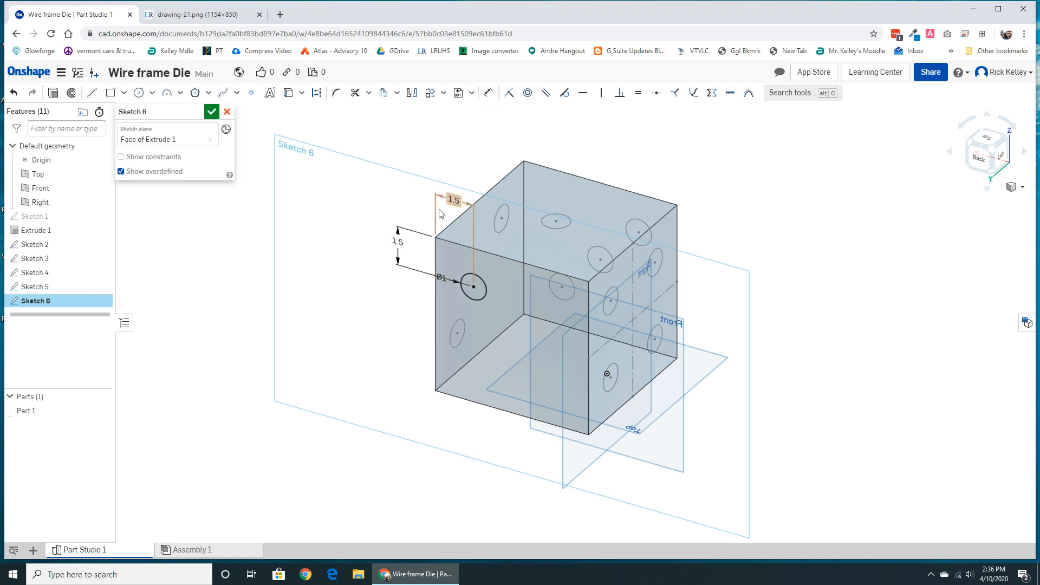
# Paste four copies of the 1 in circle onto the middle area of the back face
pyautogui.click(476, 297)
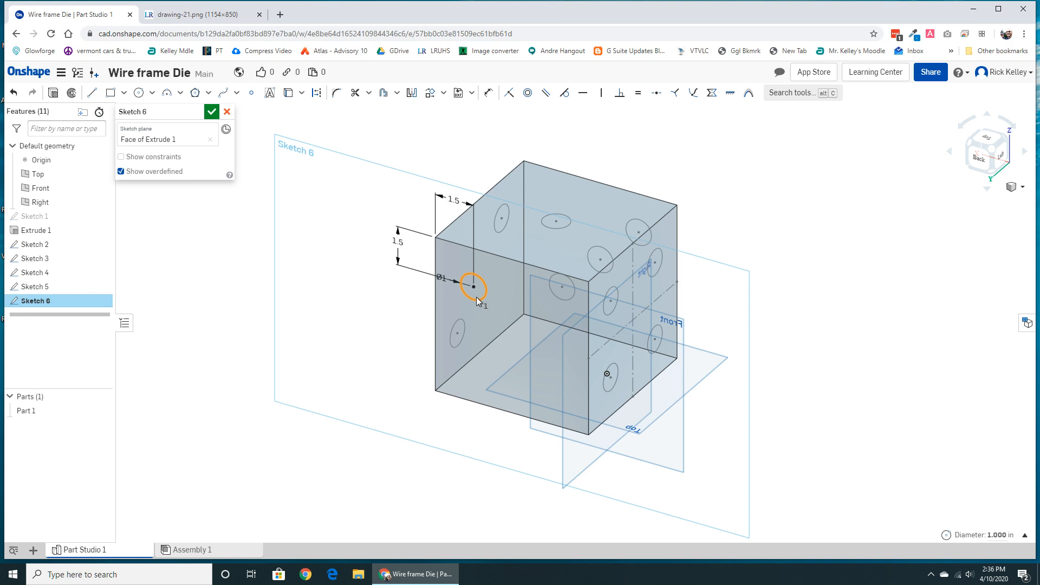
pyautogui.hotkey('ctrl', 'v')
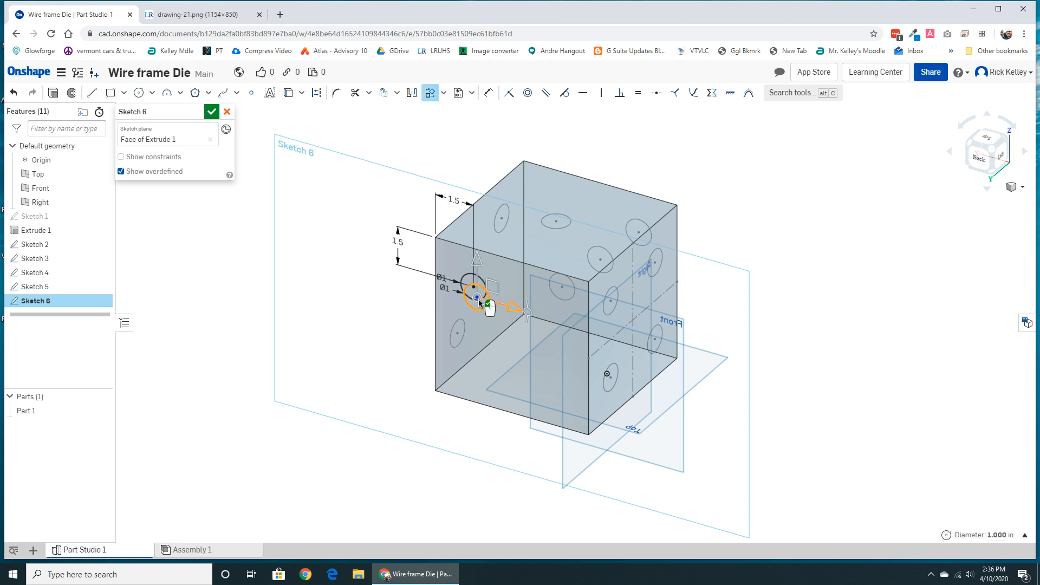
pyautogui.moveTo(513, 311); pyautogui.dragTo(534, 306)
pyautogui.click(515, 336)
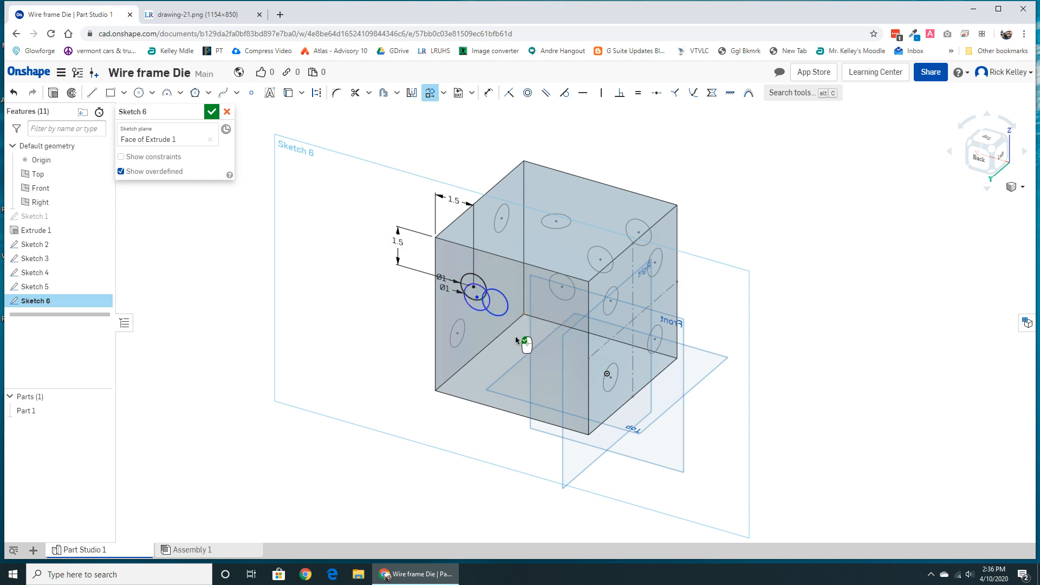
pyautogui.hotkey('ctrl', 'v')
pyautogui.click(529, 340)
pyautogui.hotkey('ctrl', 'v')
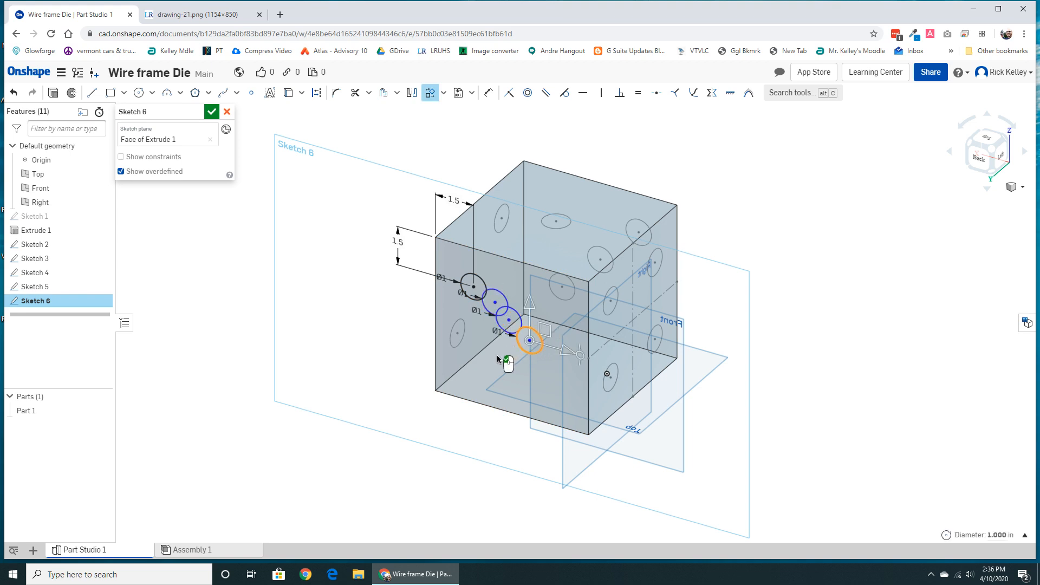
pyautogui.click(496, 356)
pyautogui.hotkey('ctrl', 'v')
pyautogui.click(544, 298)
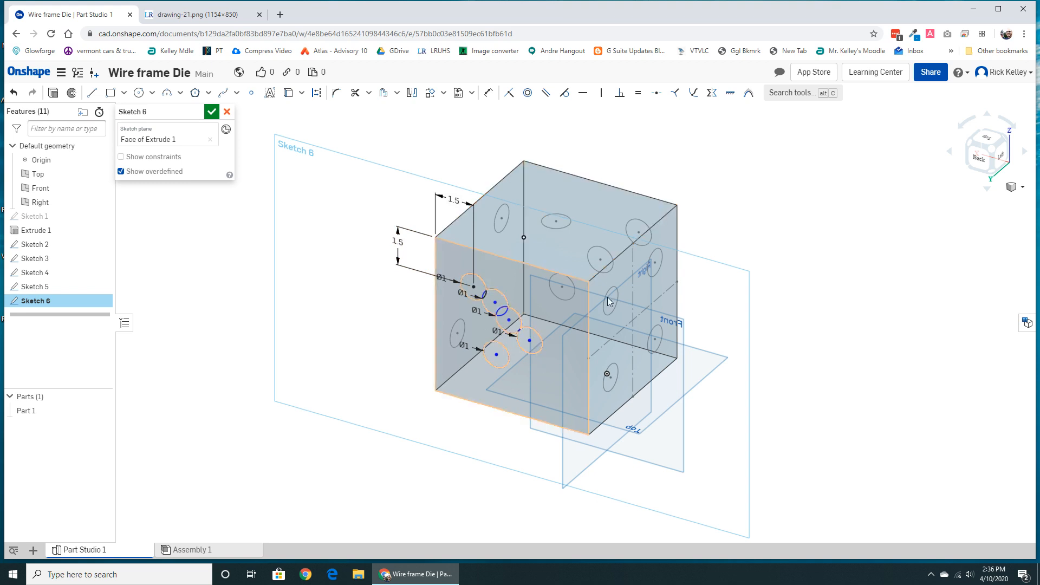
# Dimension the uppermost pasted circle's center 1.5 in vertically and 1.5 in horizontally from the back face's upper-right corner
pyautogui.click(977, 159)
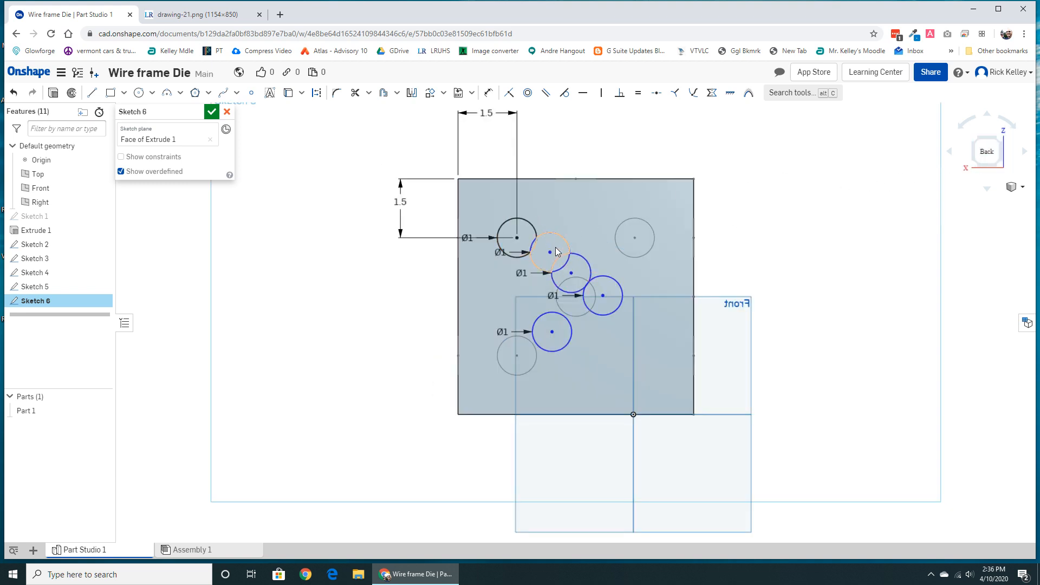
pyautogui.scroll(3, 554, 246)
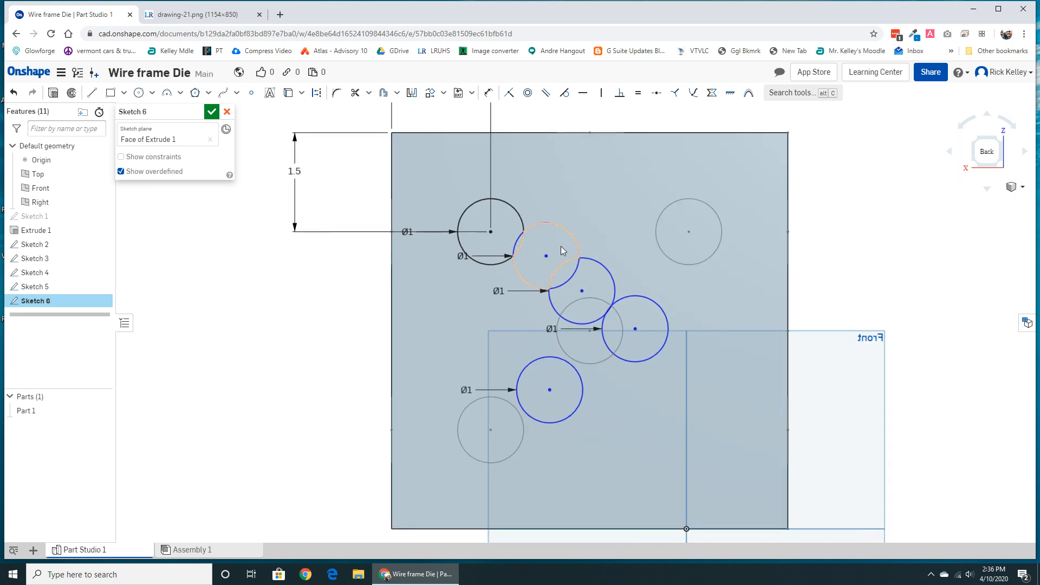
pyautogui.press('d')
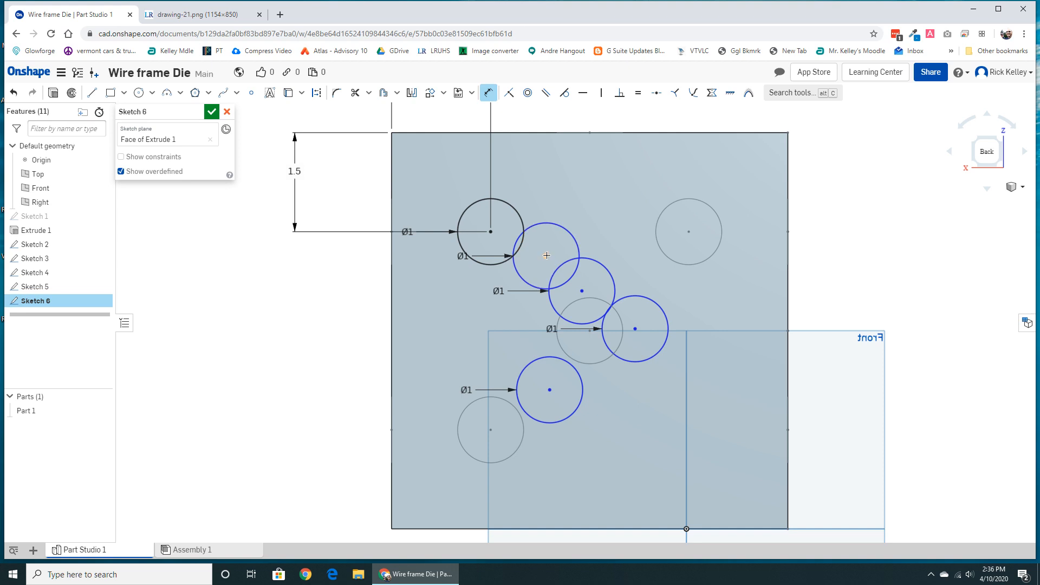
pyautogui.click(788, 133)
pyautogui.click(547, 256)
pyautogui.click(855, 199)
pyautogui.write('1.5')
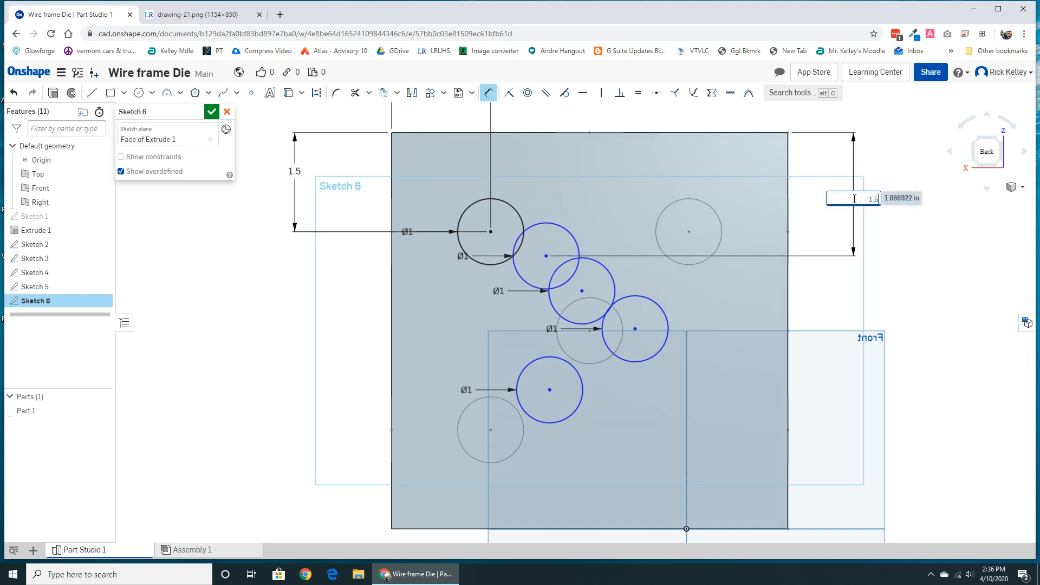
pyautogui.press('Return')
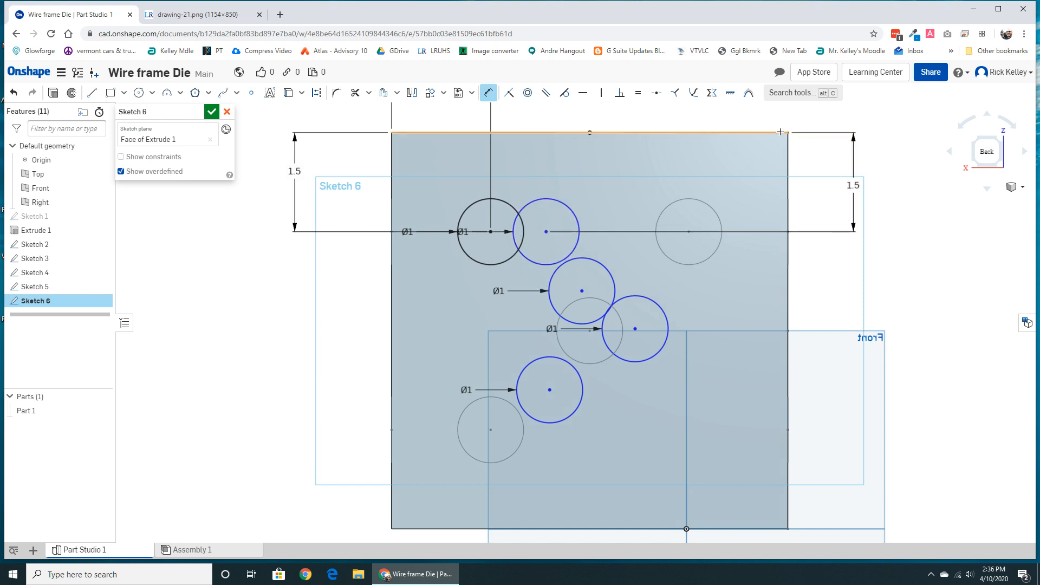
pyautogui.click(787, 132)
pyautogui.click(547, 232)
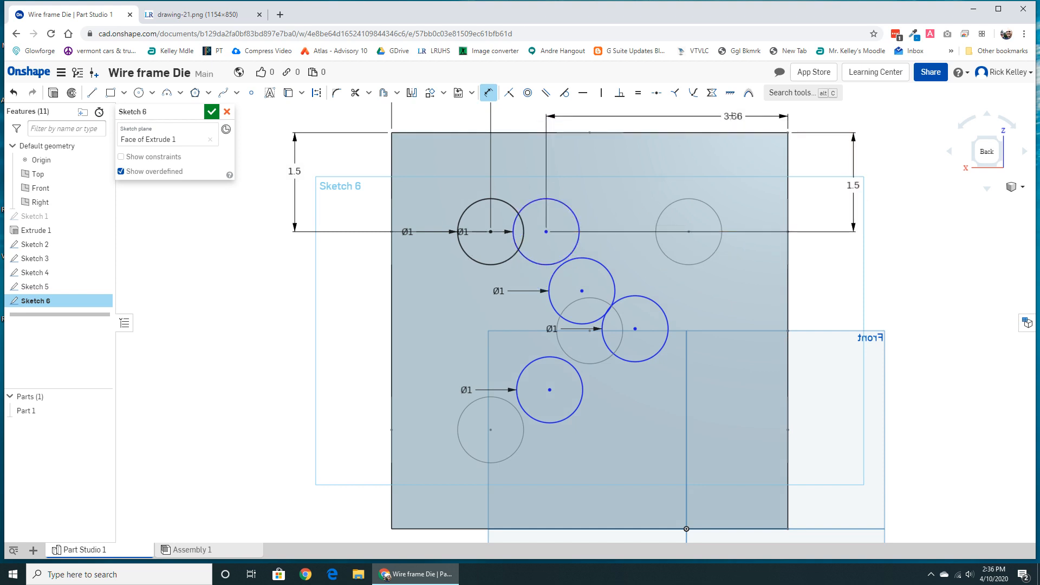
pyautogui.click(719, 114)
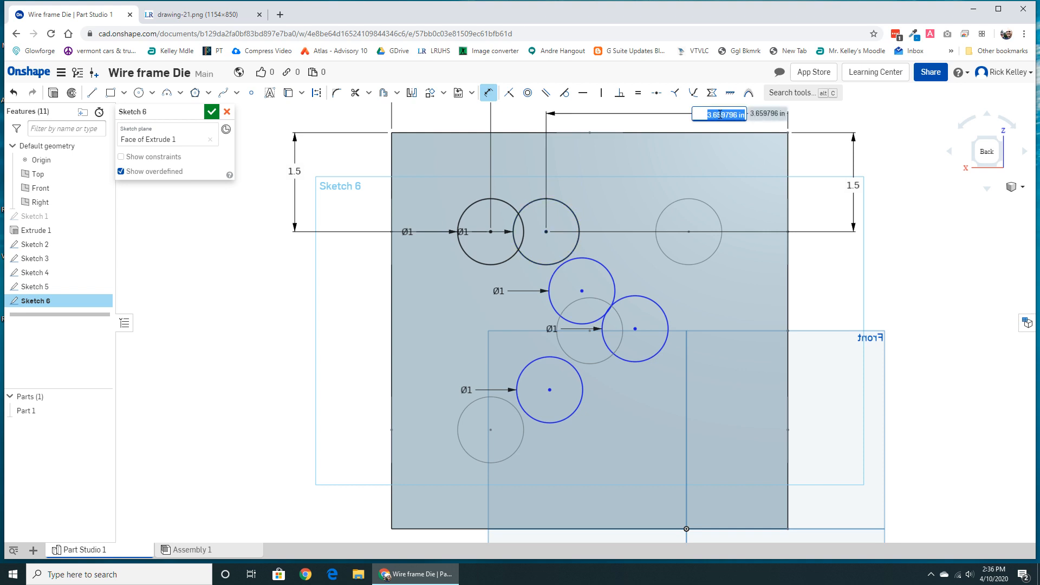
pyautogui.write('1.5')
pyautogui.press('Return')
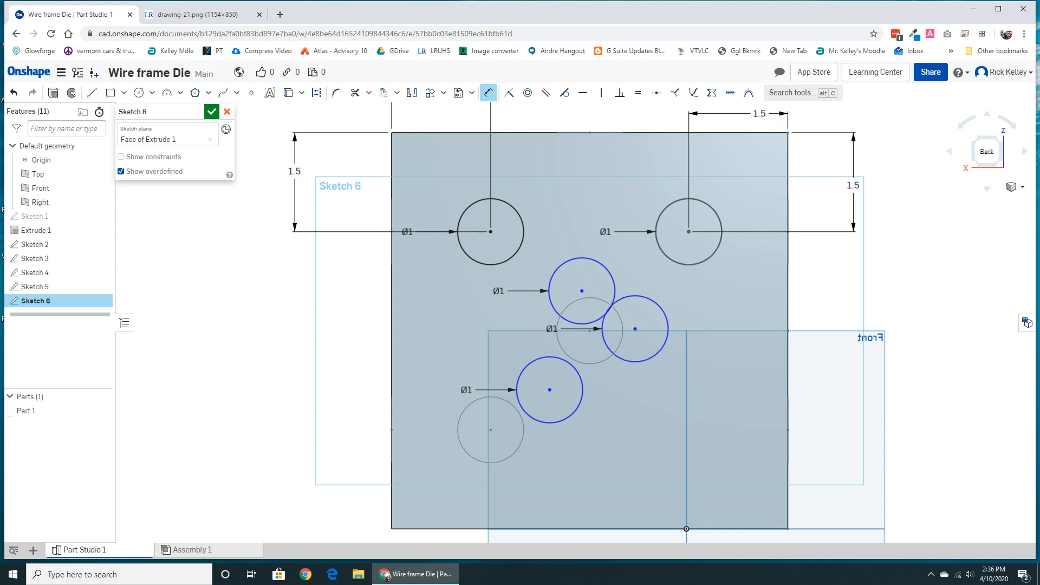
# Dimension the rightmost pasted circle's center 1.5 in vertically and 1.5 in horizontally from the back face's lower-right corner
pyautogui.click(788, 527)
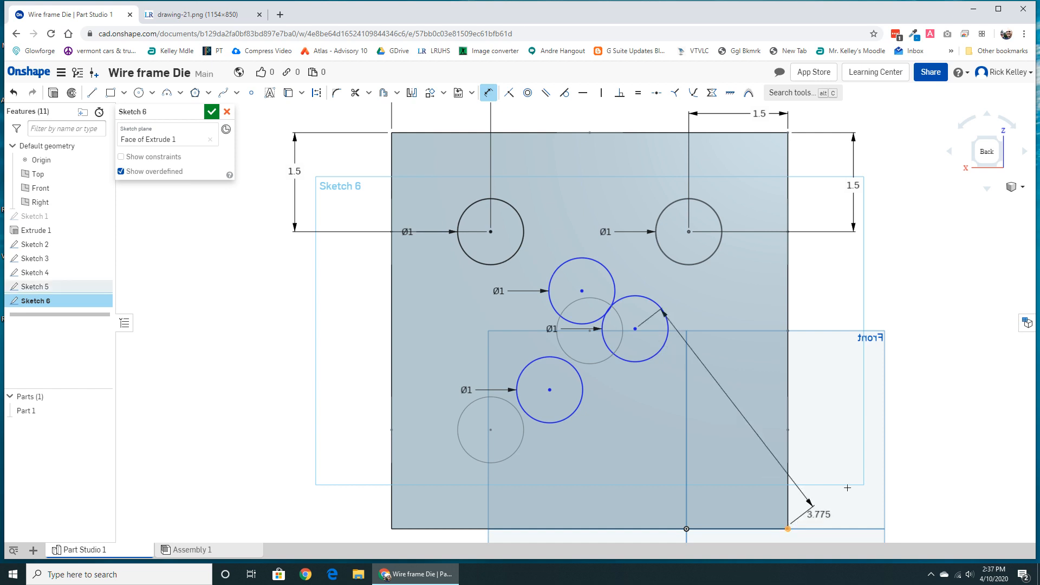
pyautogui.click(887, 446)
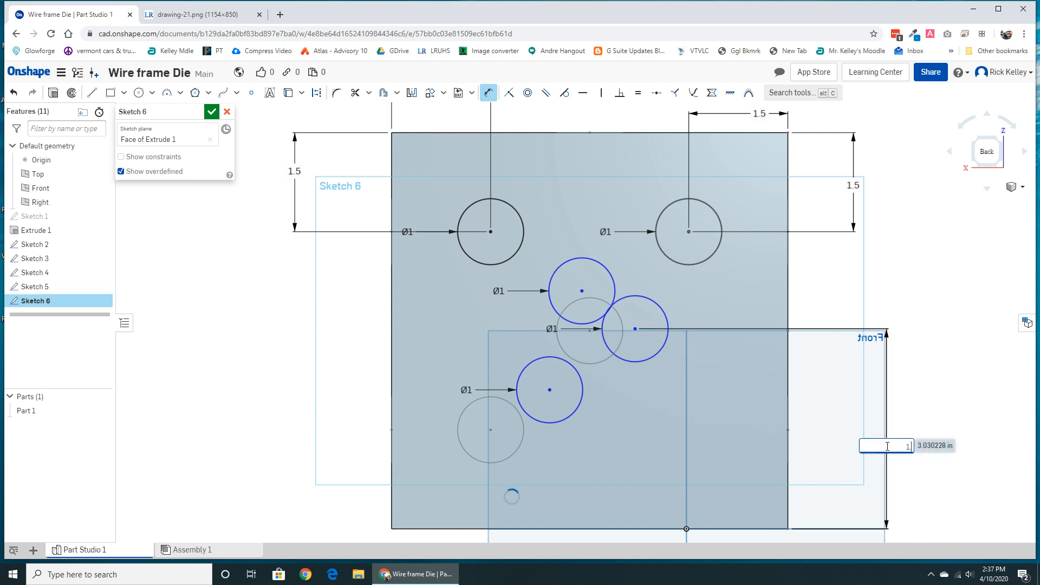
pyautogui.write('1.5')
pyautogui.press('Return')
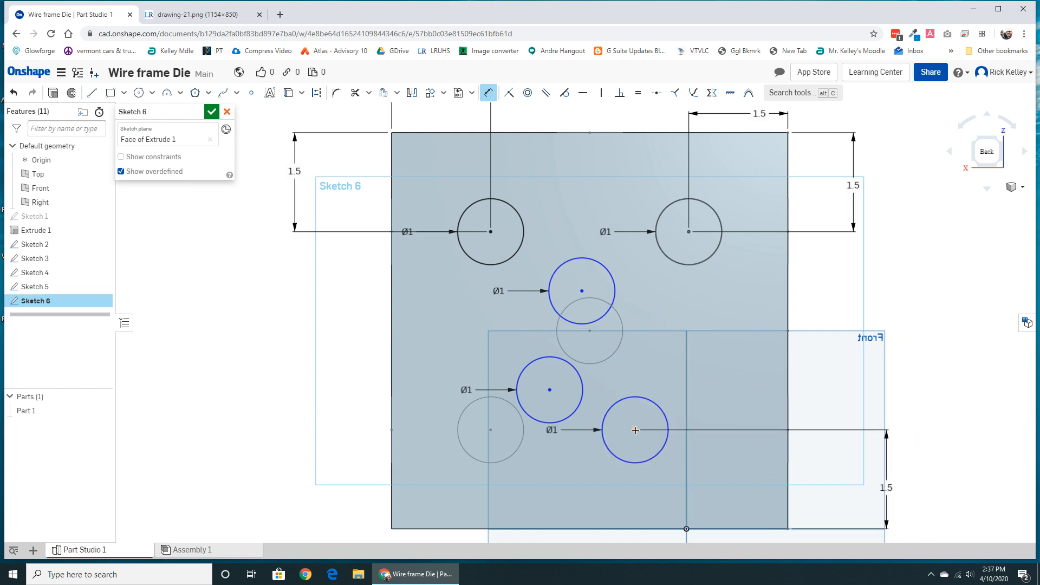
pyautogui.moveTo(738, 515); pyautogui.dragTo(721, 434, button='middle')
pyautogui.click(711, 493)
pyautogui.write('1.5')
pyautogui.press('Return')
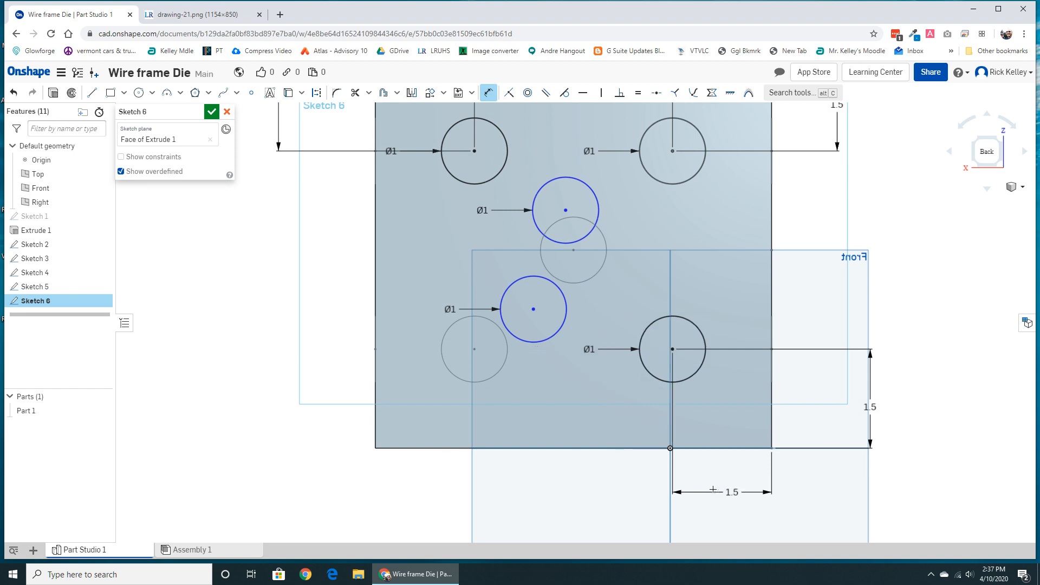
# Dimension the lowest pasted circle's center 1.5 in horizontally and 1.5 in vertically from the back face's lower-left corner
pyautogui.click(530, 309)
pyautogui.click(374, 447)
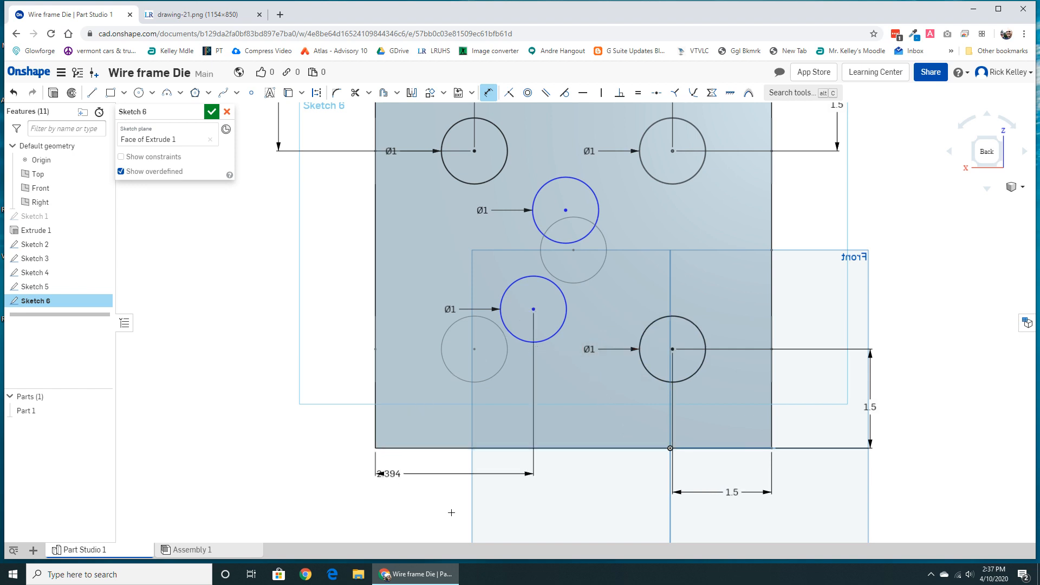
pyautogui.click(442, 502)
pyautogui.write('1')
pyautogui.press('Escape')
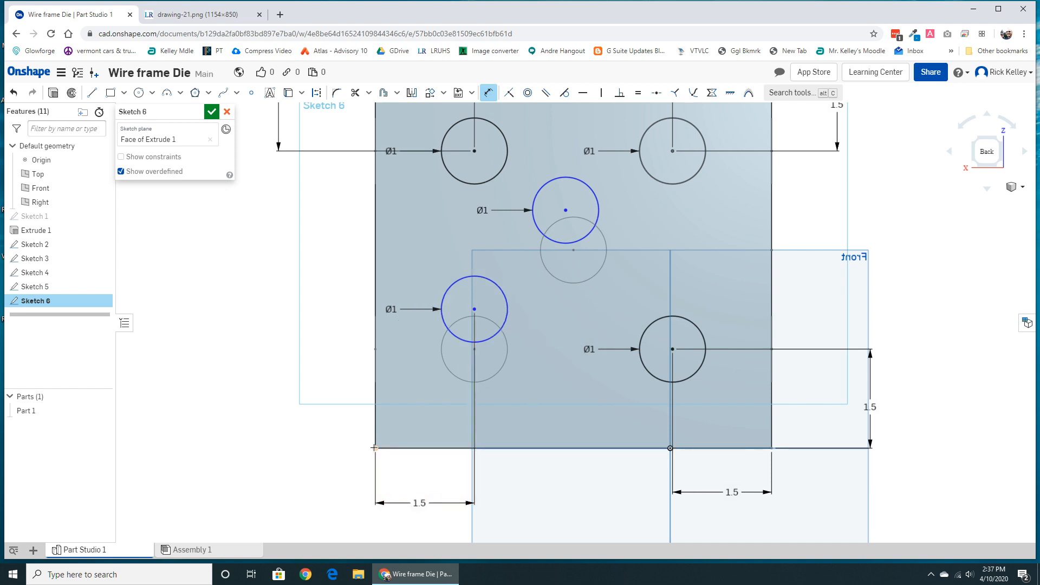
pyautogui.click(316, 397)
pyautogui.write('1')
pyautogui.press('Return')
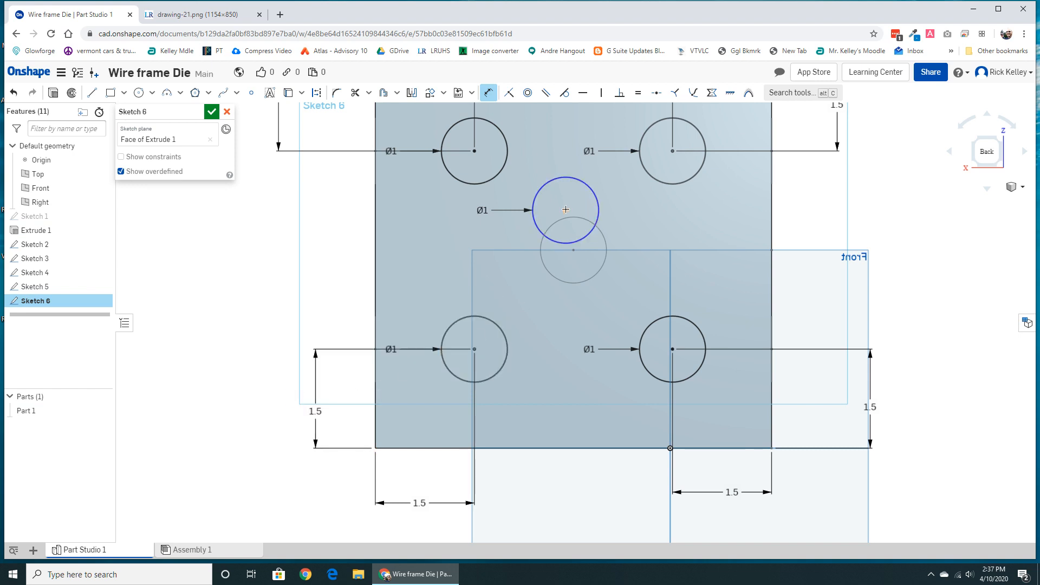
# Dimension the remaining circle's center 3 in vertically and 3 in horizontally from the back face's lower-left corner, and finish the sketch
pyautogui.click(375, 448)
pyautogui.click(566, 209)
pyautogui.click(316, 307)
pyautogui.write('3')
pyautogui.press('Return')
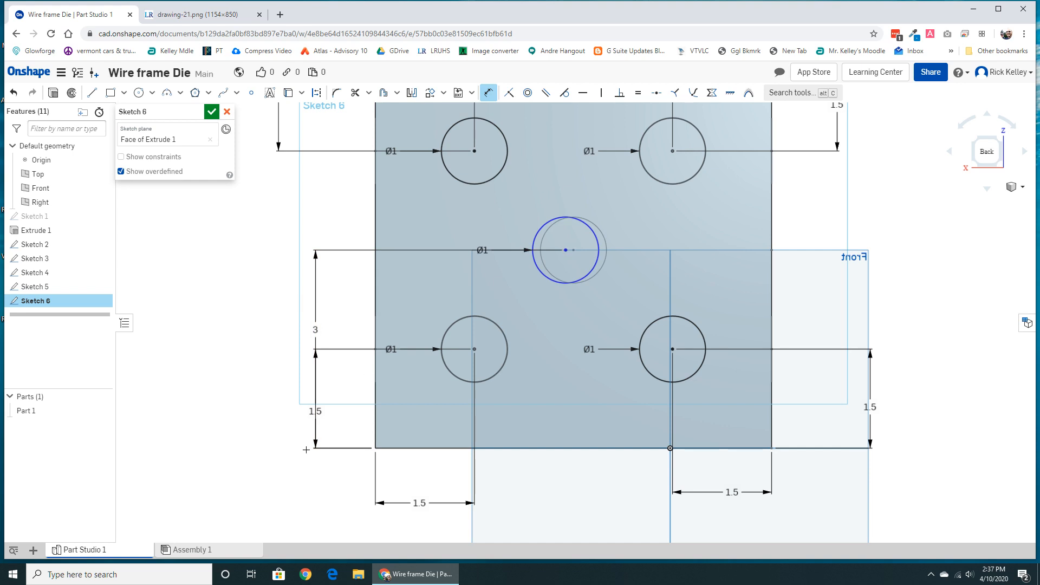
pyautogui.click(375, 448)
pyautogui.click(566, 251)
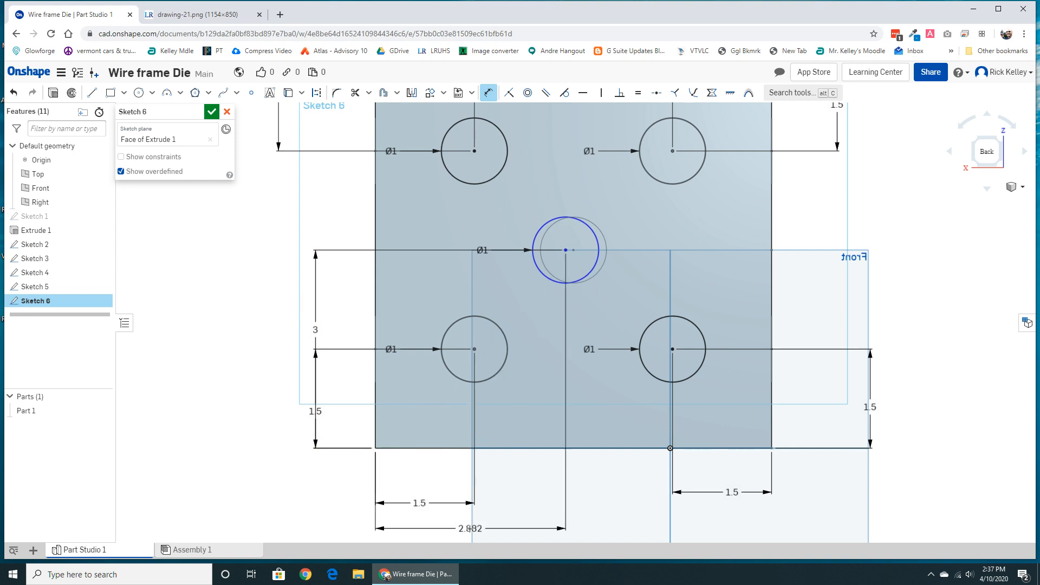
pyautogui.click(470, 530)
pyautogui.press('Return')
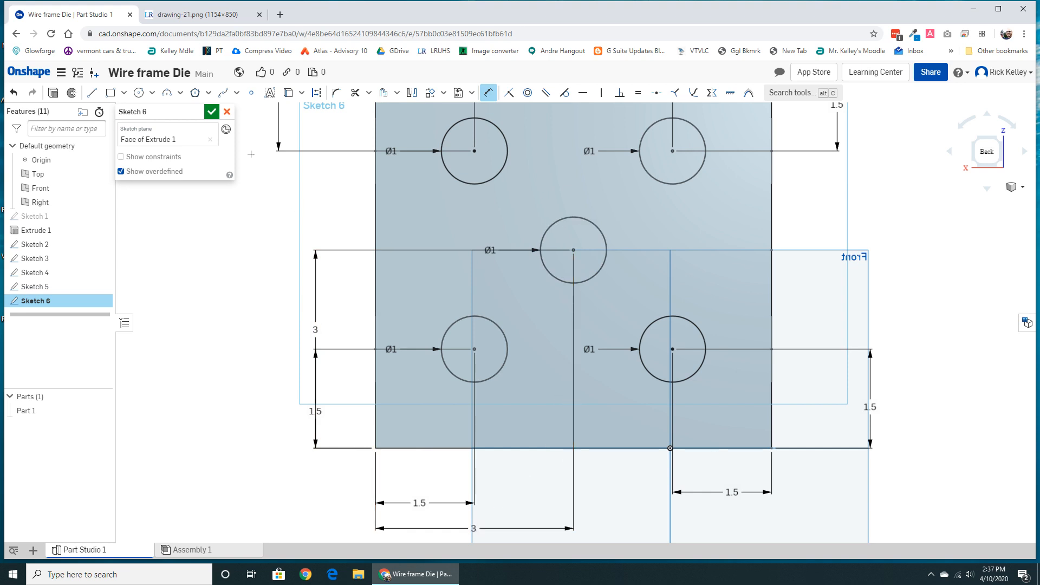
pyautogui.click(212, 111)
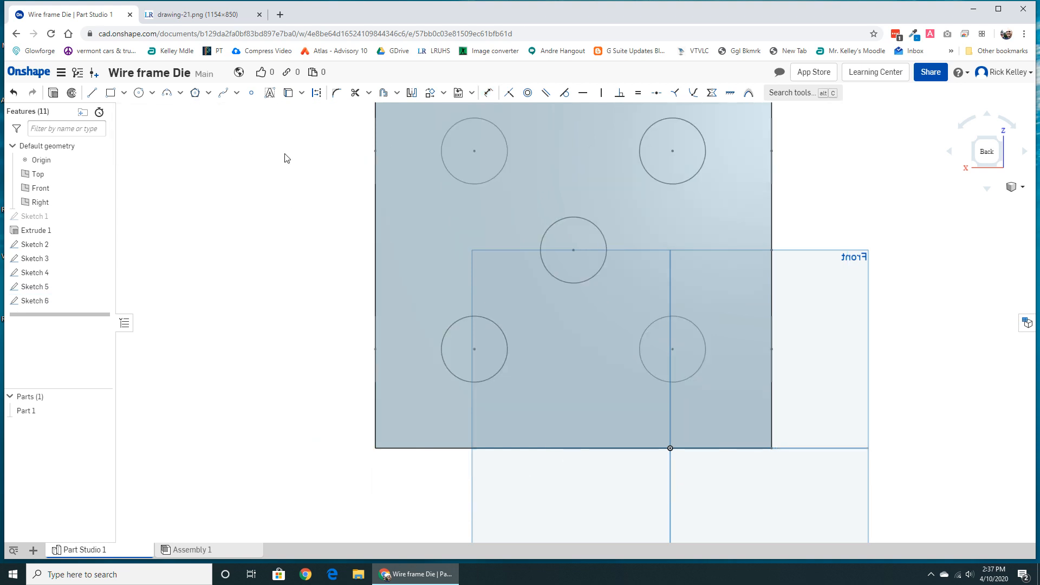
# Start a new sketch on the die cube's bottom face
pyautogui.click(975, 167)
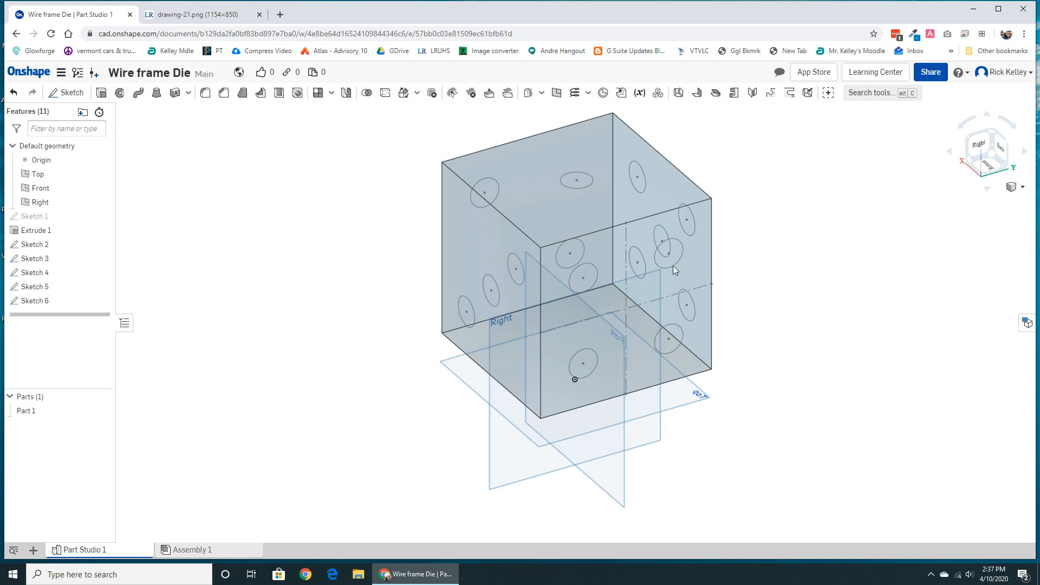
pyautogui.moveTo(617, 368); pyautogui.dragTo(602, 341, button='right')
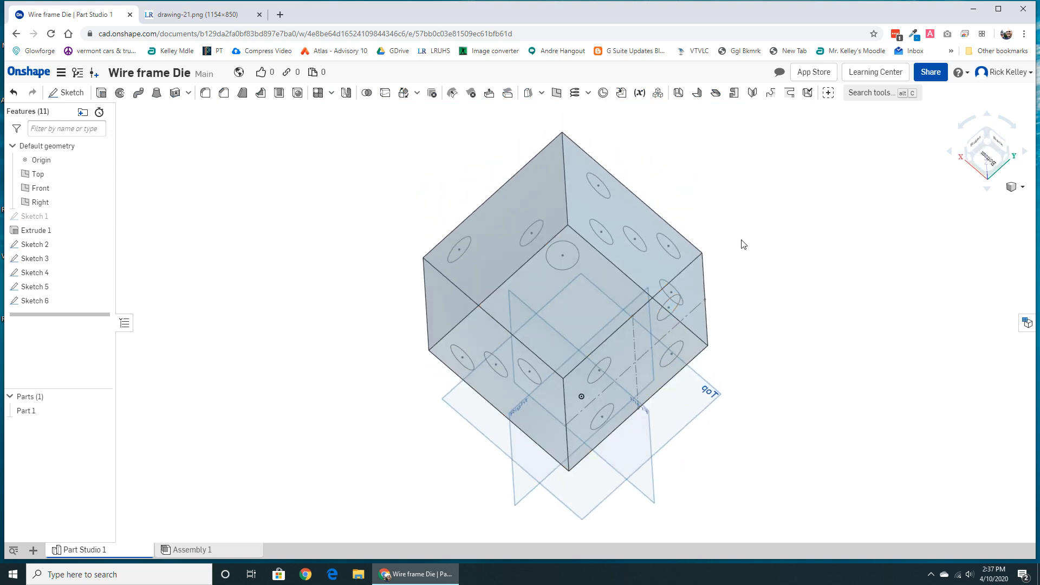
pyautogui.moveTo(746, 363); pyautogui.dragTo(680, 363, button='right')
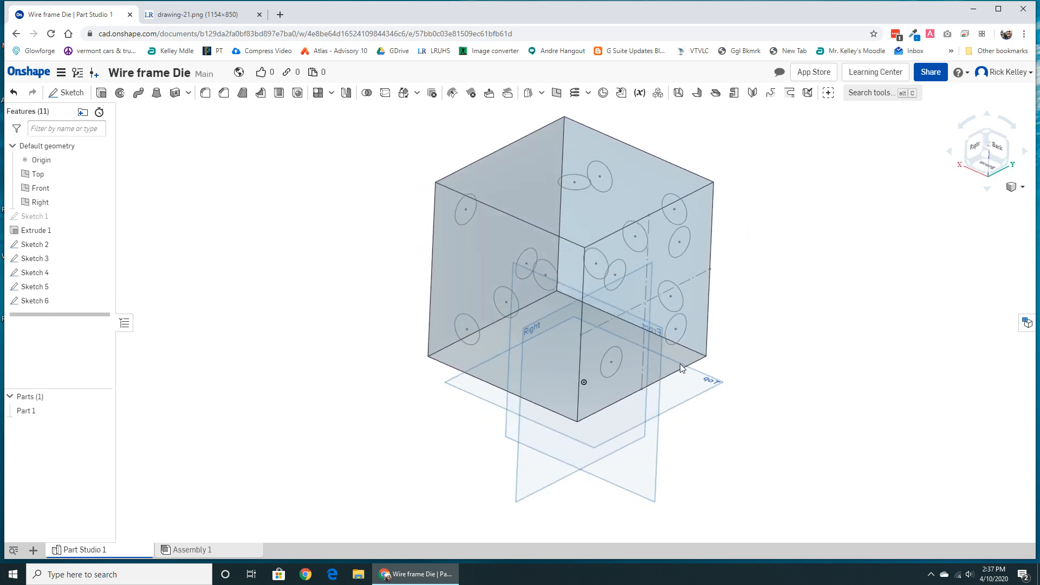
pyautogui.click(498, 346)
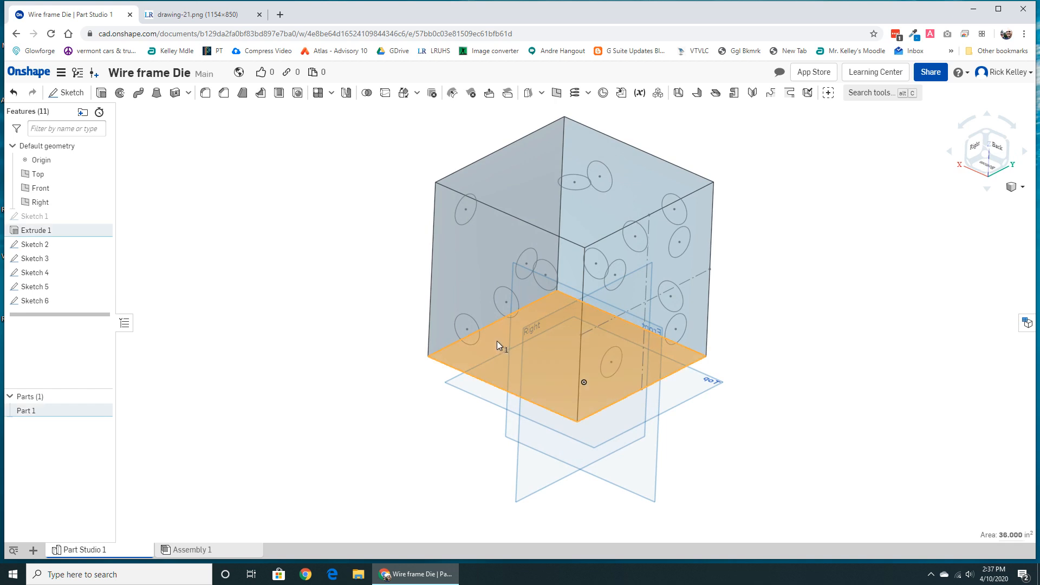
pyautogui.click(67, 93)
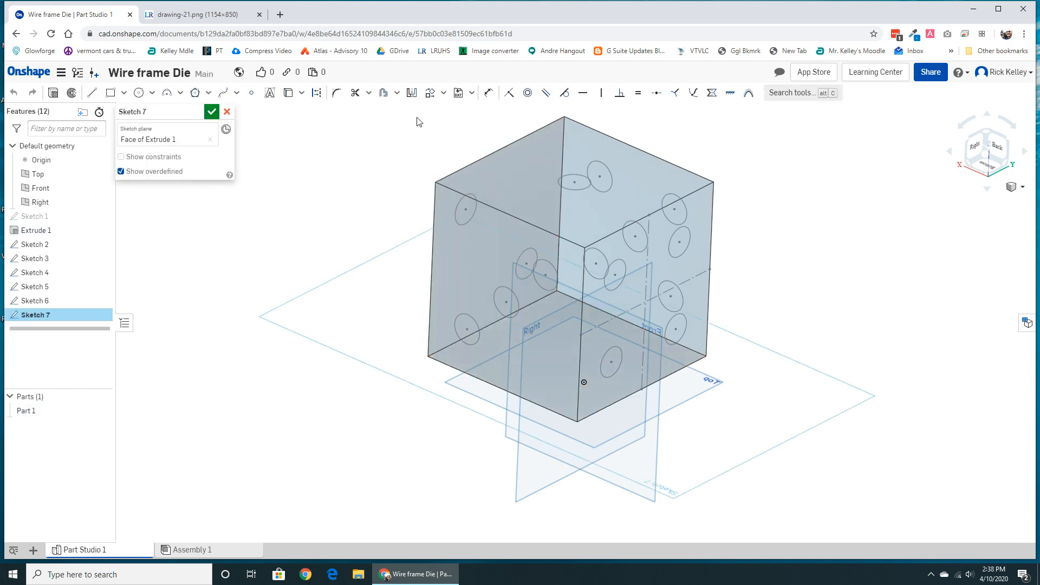
pyautogui.click(983, 168)
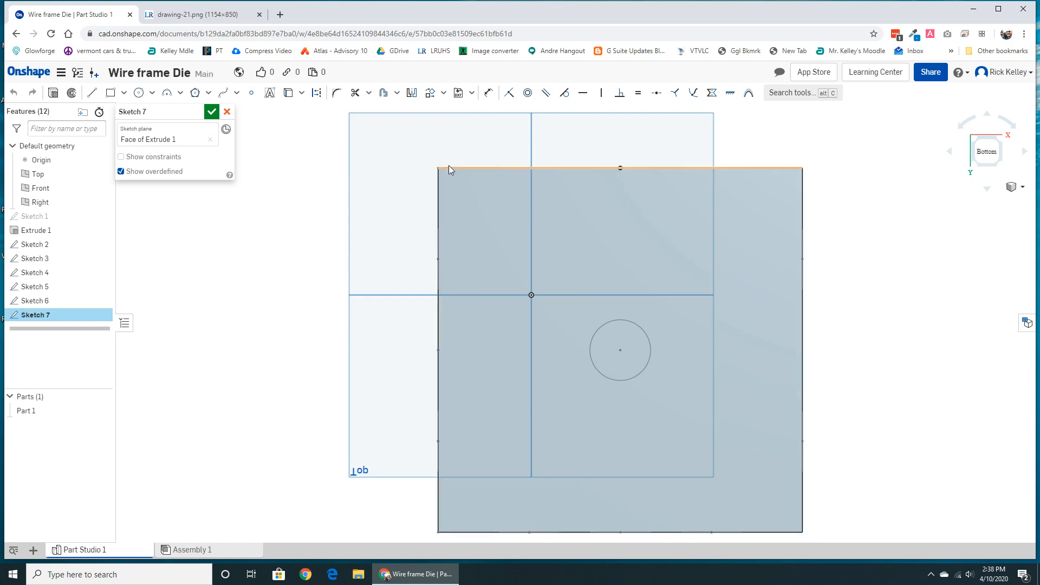
# Sketch a 1 in diameter circle near the bottom face's upper-left corner
pyautogui.click(139, 93)
pyautogui.click(488, 211)
pyautogui.click(513, 237)
pyautogui.write('1')
pyautogui.press('Return')
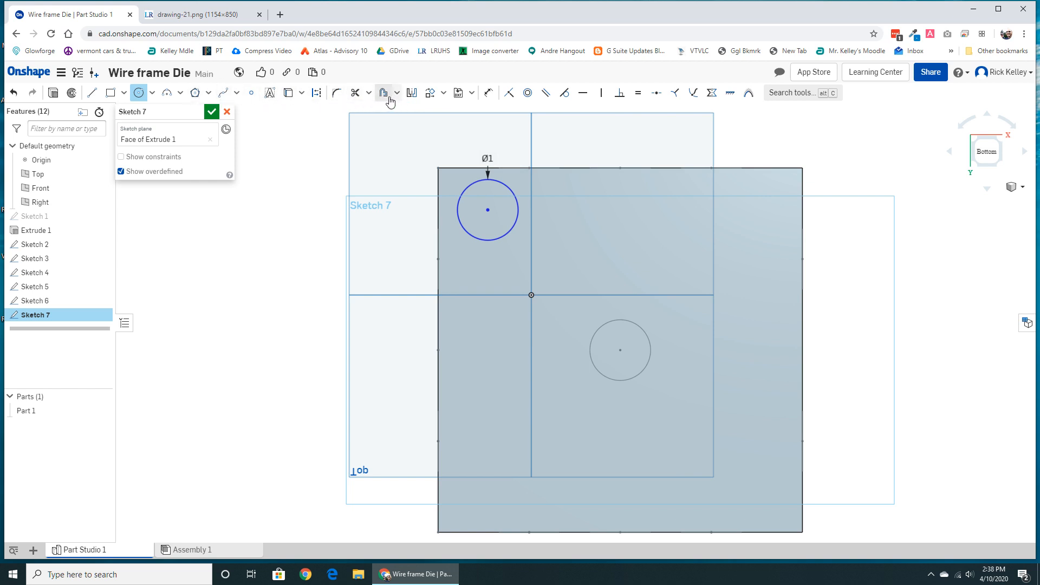
pyautogui.click(445, 95)
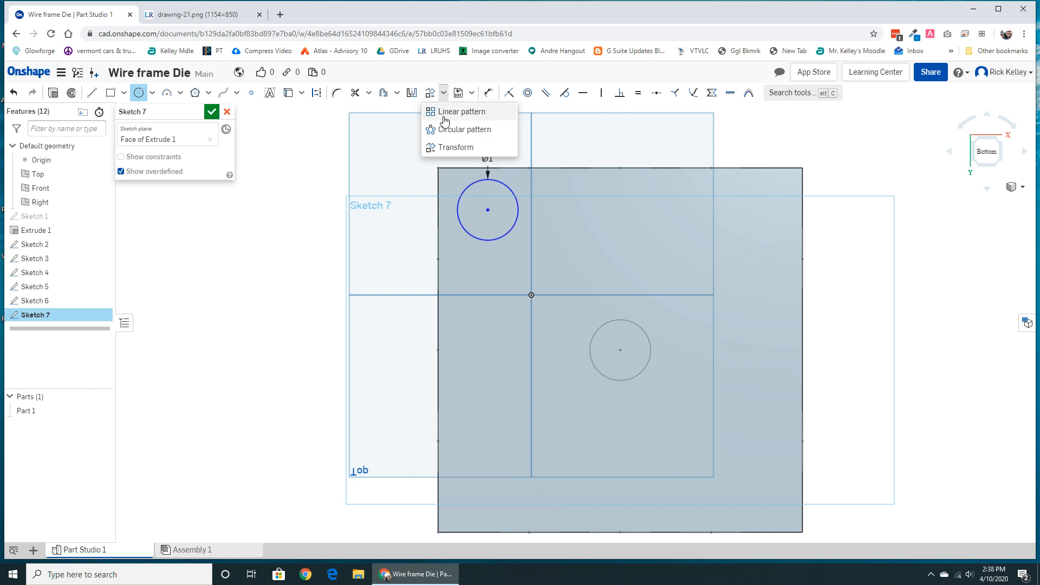
pyautogui.click(444, 115)
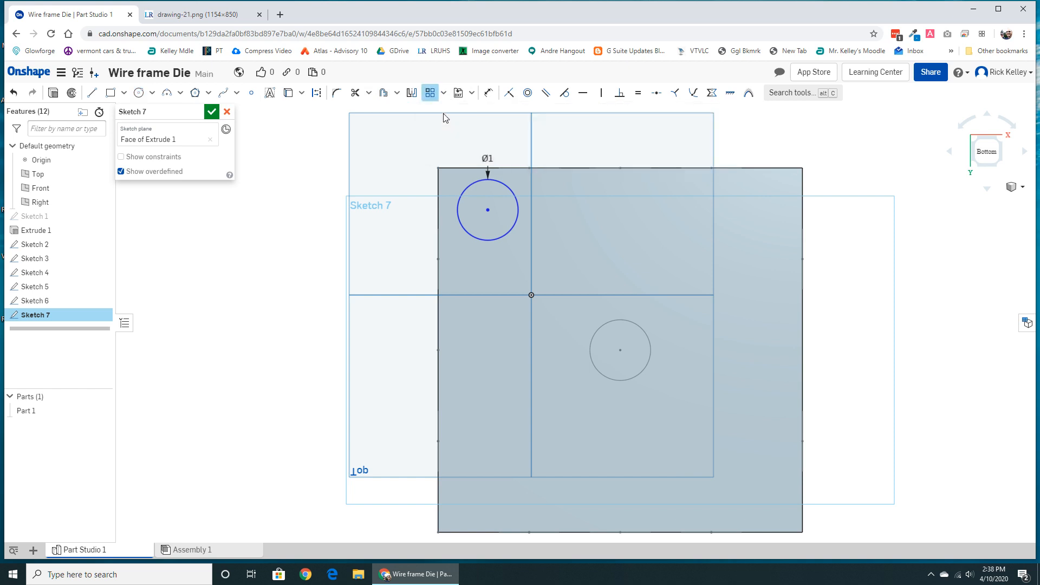
pyautogui.click(509, 188)
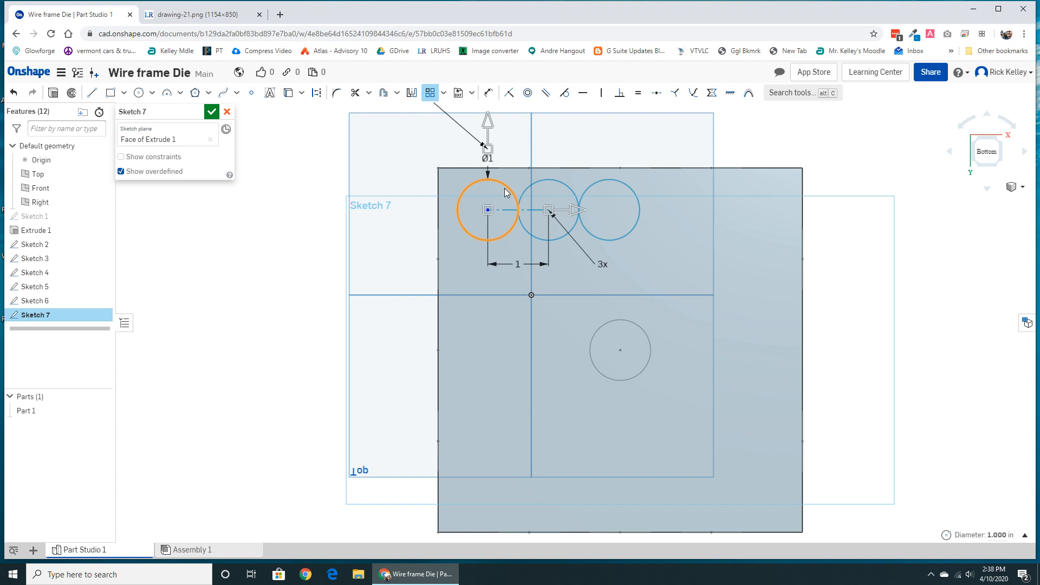
pyautogui.click(486, 159)
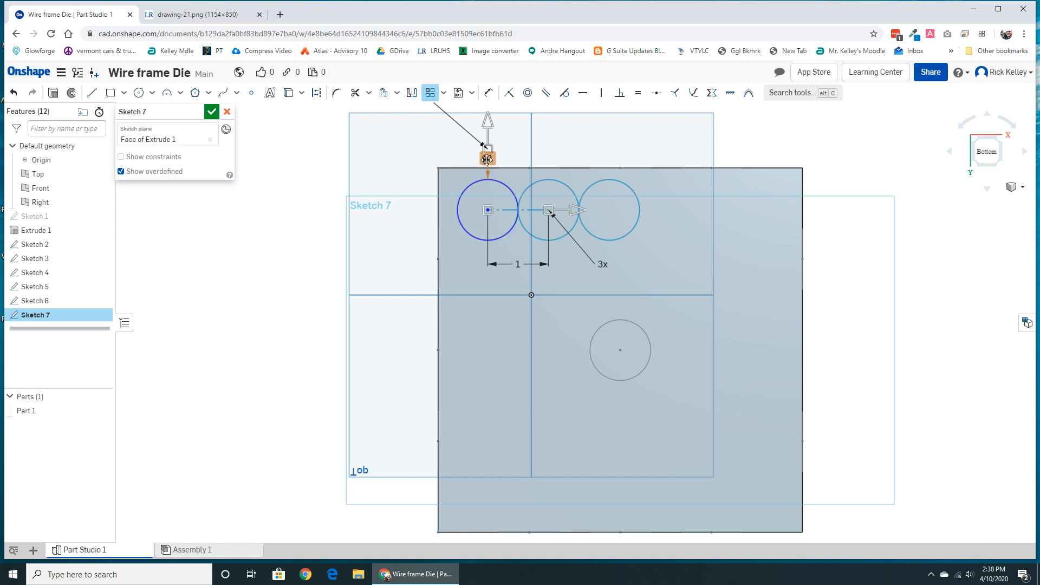
pyautogui.doubleClick(517, 263)
pyautogui.write('1')
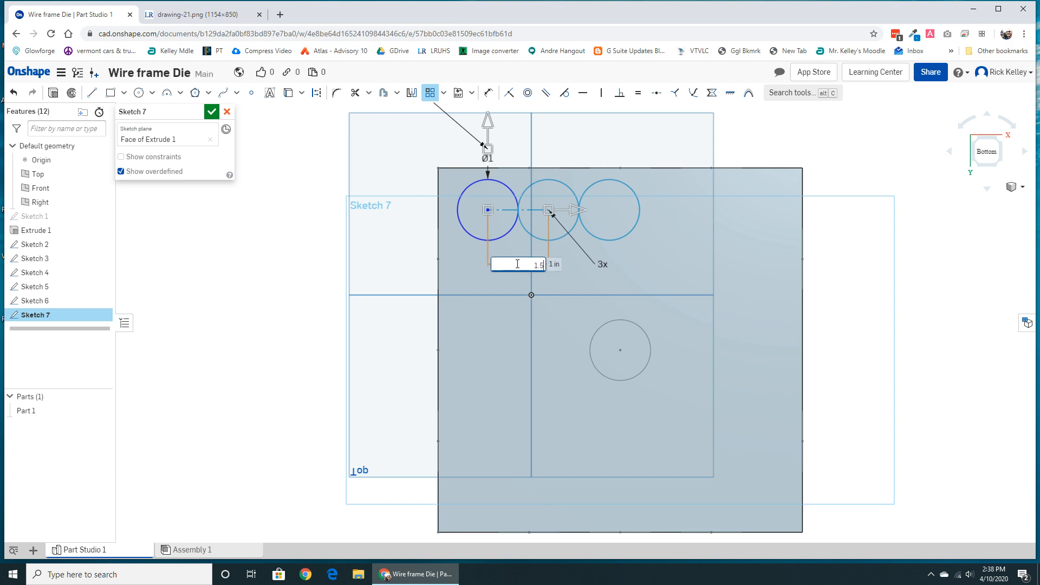
pyautogui.write('.5')
pyautogui.press('Return')
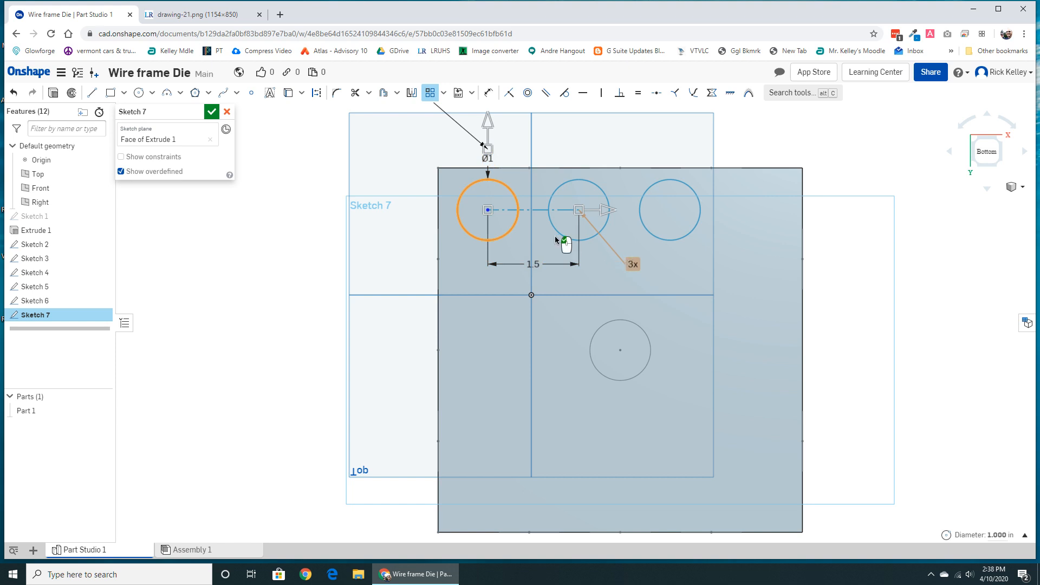
# Dimension the new circle's center 1.5 in horizontally and 1.5 in vertically from the bottom face's upper-left corner
pyautogui.click(489, 93)
pyautogui.click(488, 210)
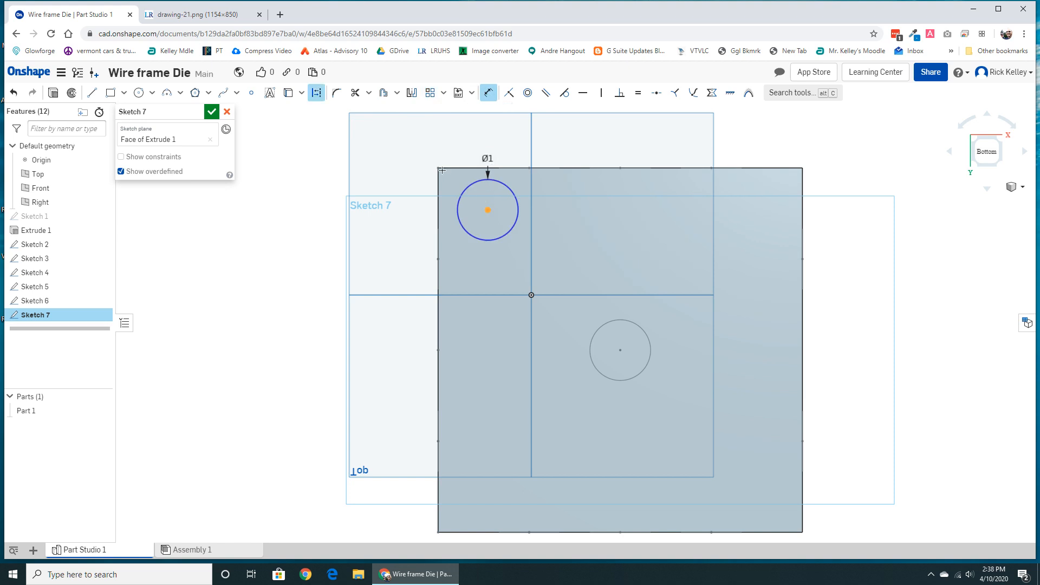
pyautogui.click(438, 168)
pyautogui.click(459, 138)
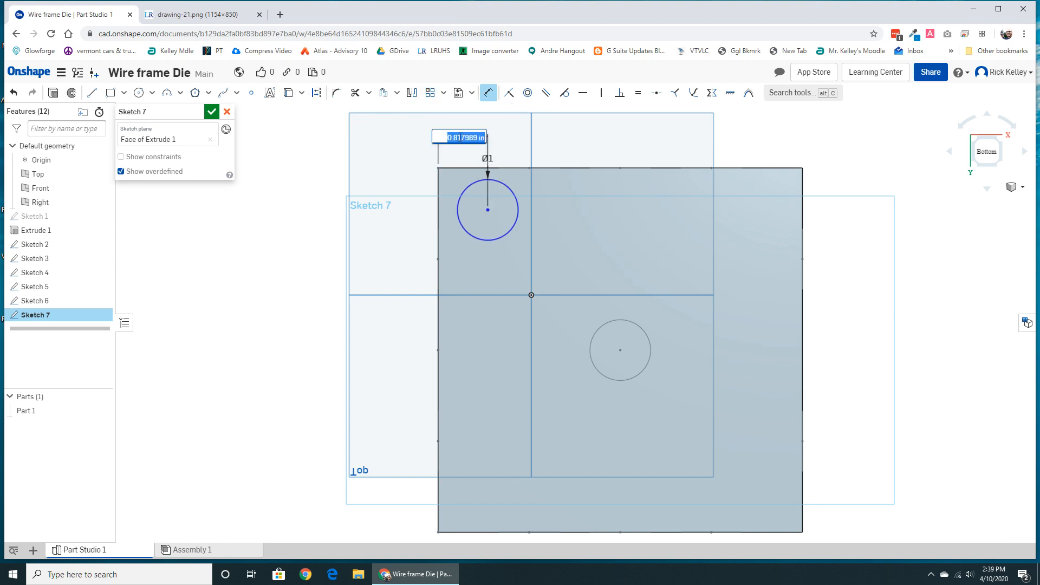
pyautogui.write('1.5')
pyautogui.press('Escape')
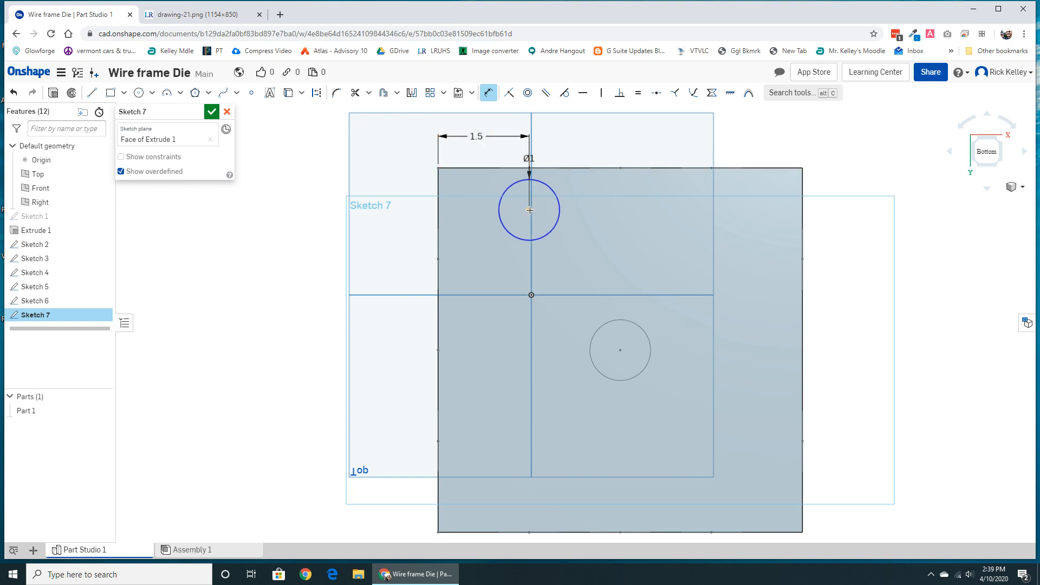
pyautogui.click(438, 168)
pyautogui.click(404, 196)
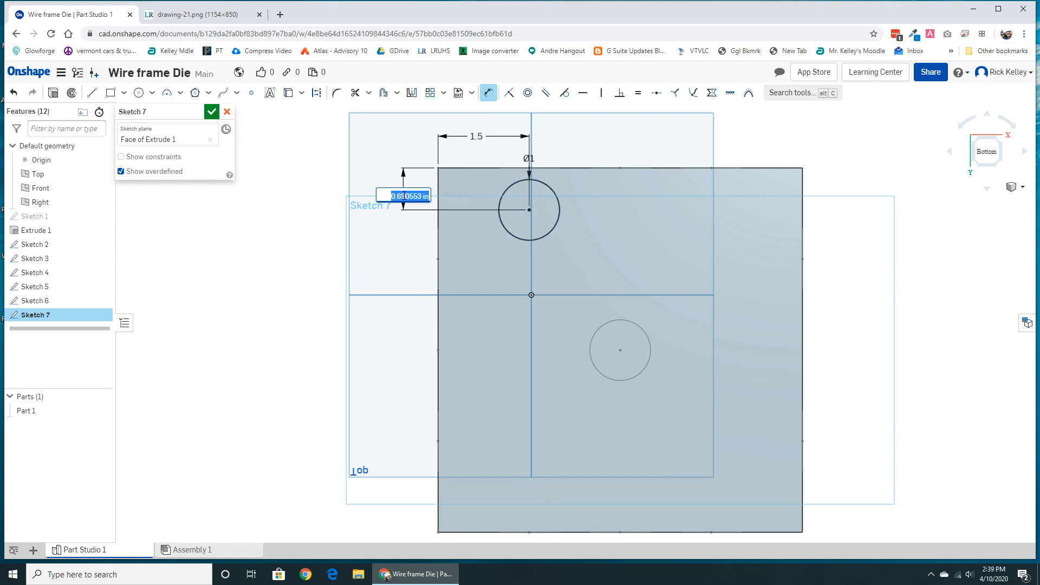
pyautogui.write('1.5')
pyautogui.press('Return')
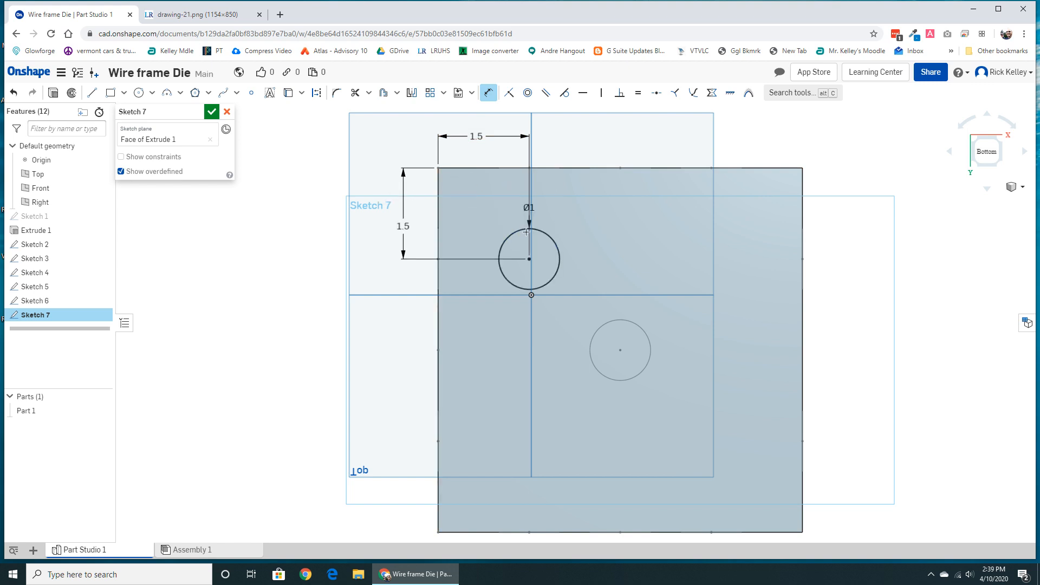
# Create a horizontal linear pattern of the dimensioned circle with 3 instances spaced 1.5 in apart
pyautogui.click(488, 93)
pyautogui.click(550, 237)
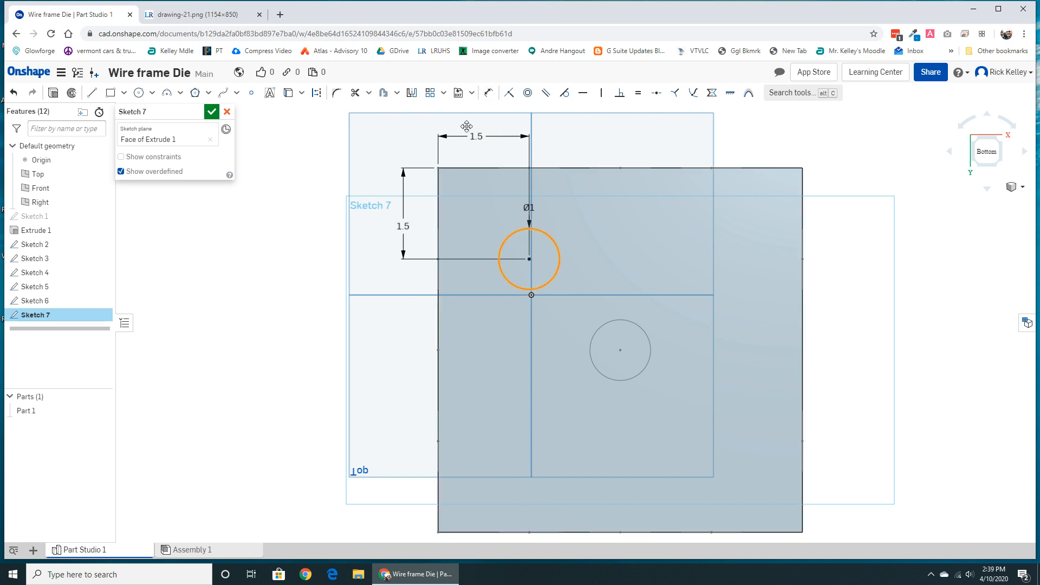
pyautogui.click(430, 93)
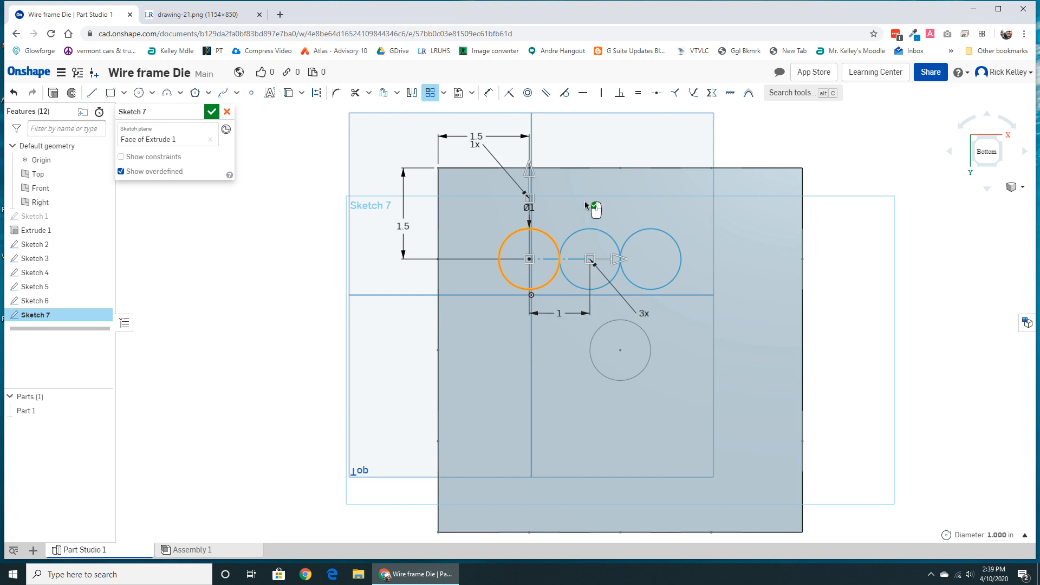
pyautogui.doubleClick(559, 311)
pyautogui.write('1.5')
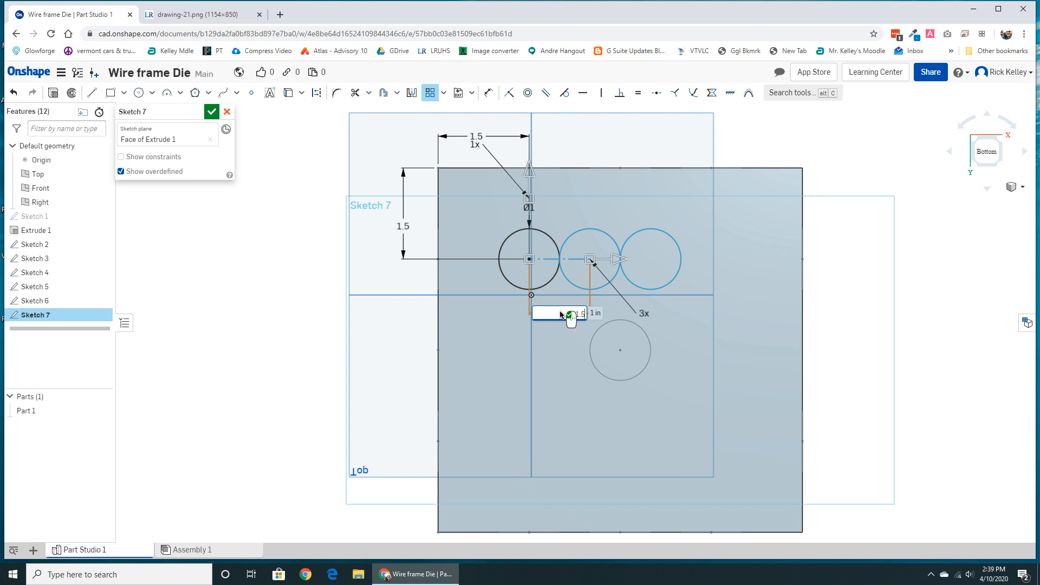
pyautogui.press('Return')
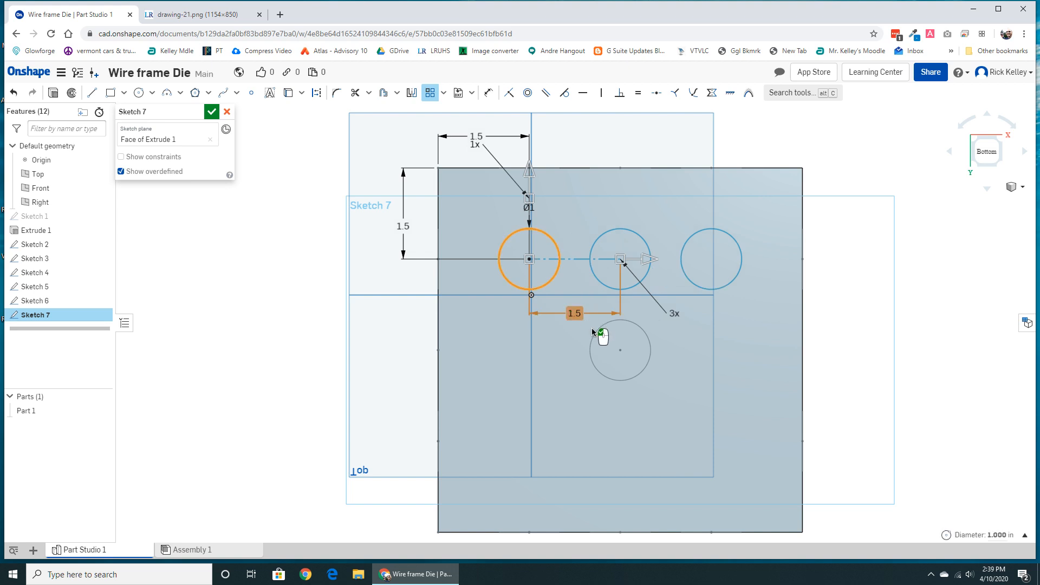
pyautogui.click(566, 339)
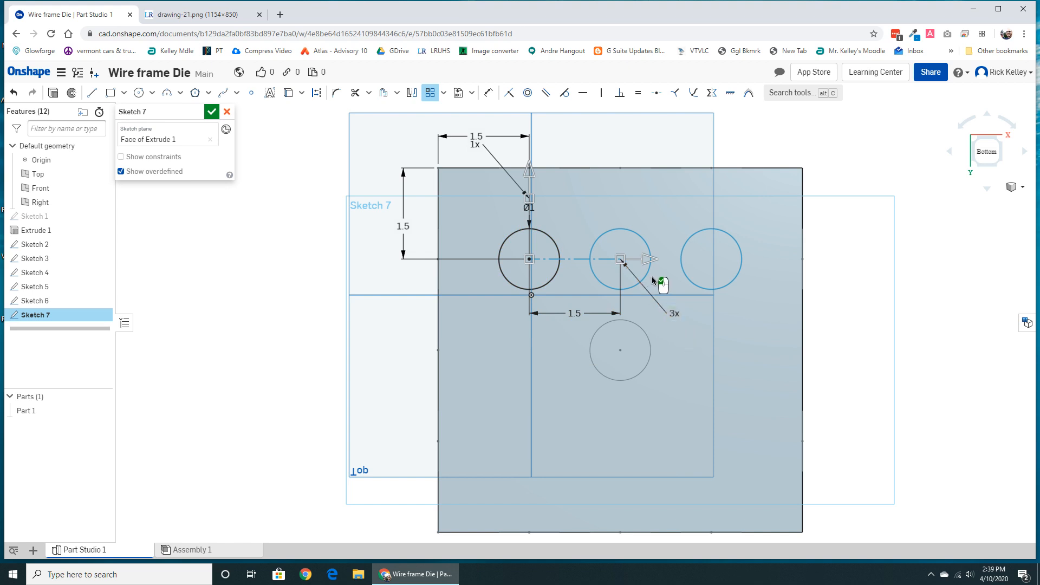
pyautogui.click(696, 361)
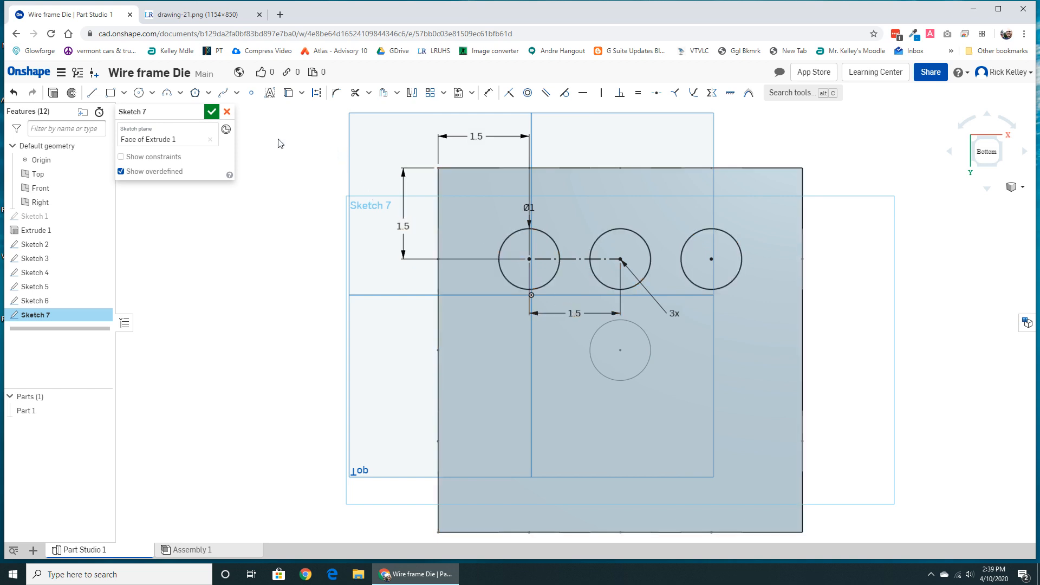
# Draw a horizontal line joining the midpoints of the bottom face's two side edges and delete its conflicting 6 in dimension
pyautogui.click(92, 93)
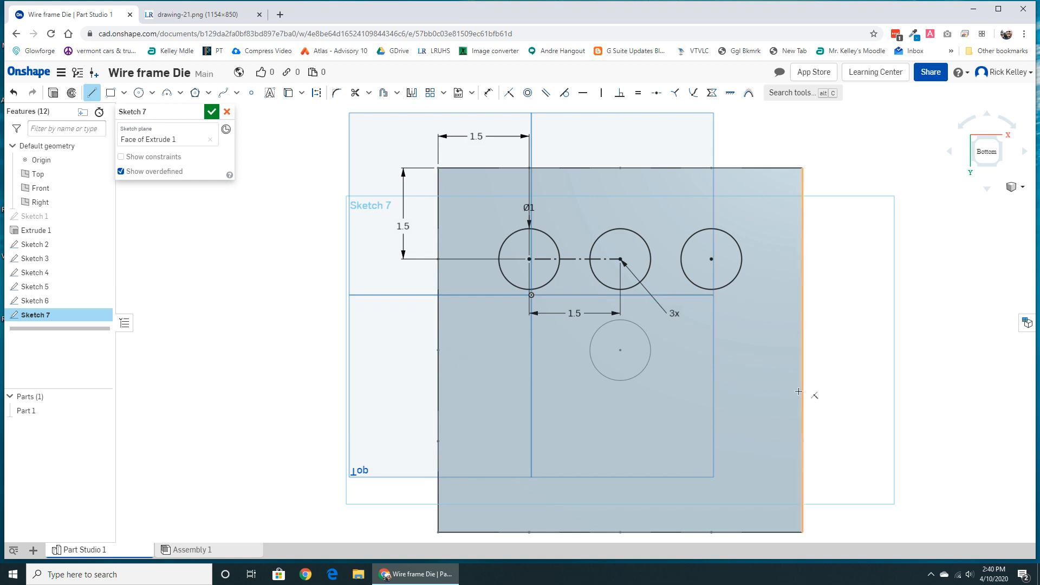
pyautogui.click(801, 350)
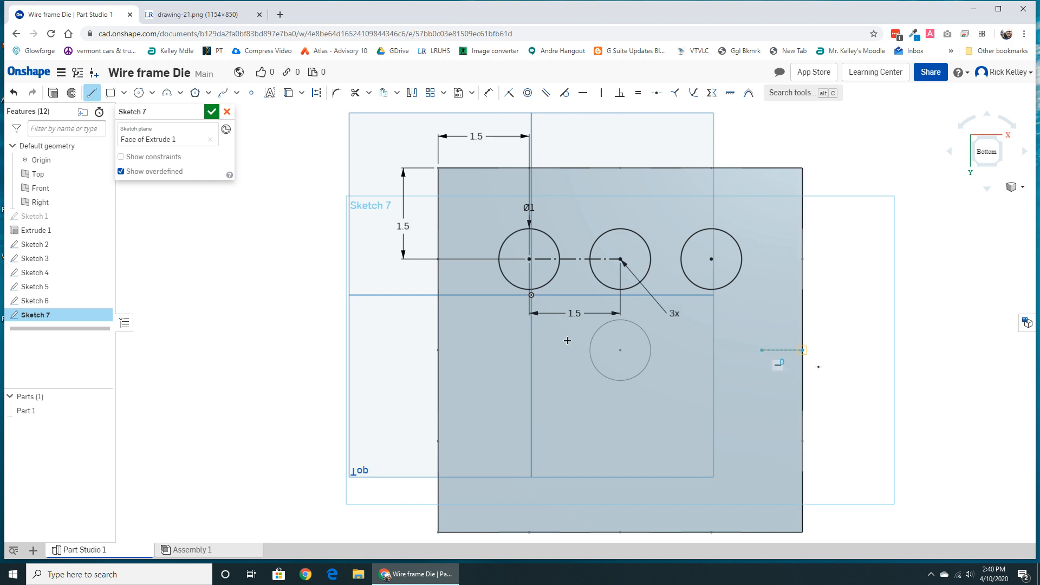
pyautogui.click(438, 350)
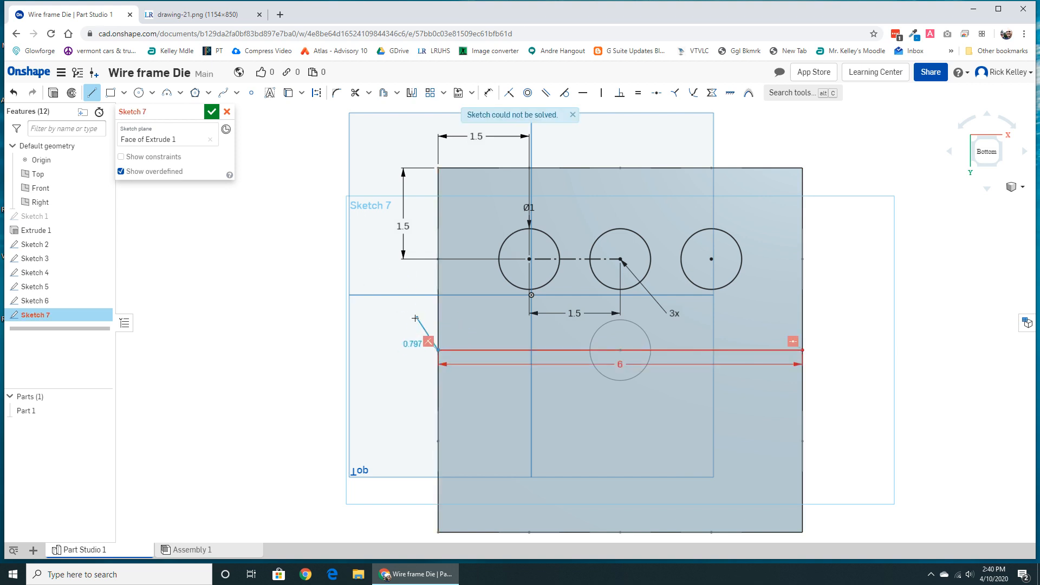
pyautogui.press('Escape')
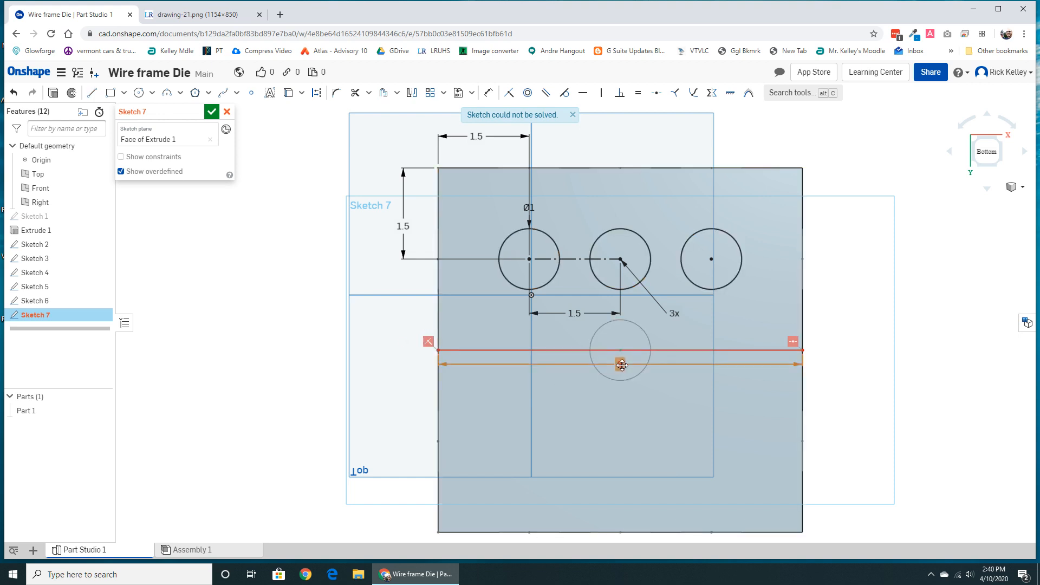
pyautogui.click(621, 364)
pyautogui.press('Delete')
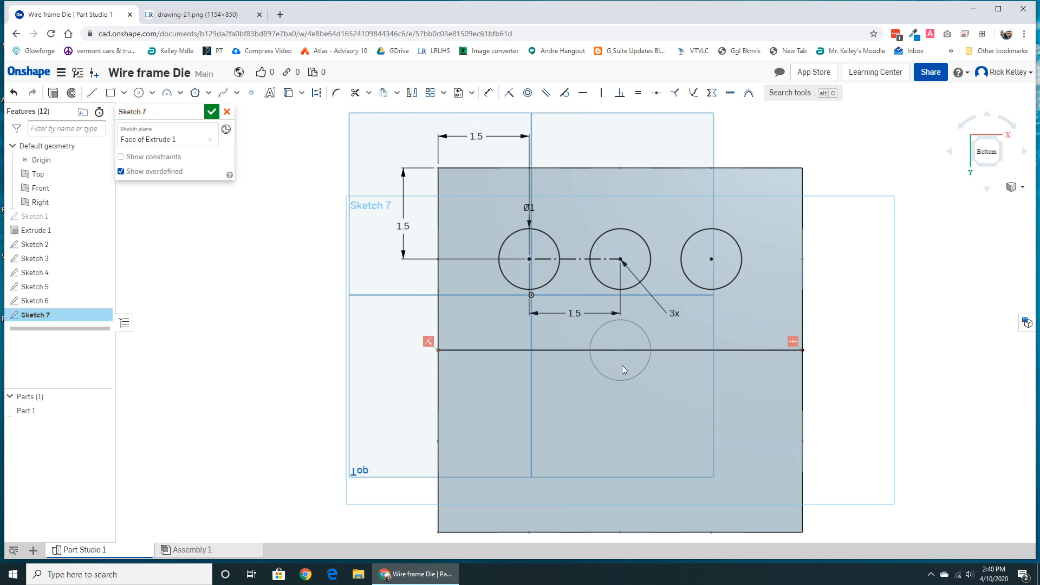
# Convert the horizontal line across the middle of the bottom face to construction geometry
pyautogui.click(554, 350)
pyautogui.click(317, 93)
pyautogui.click(488, 350)
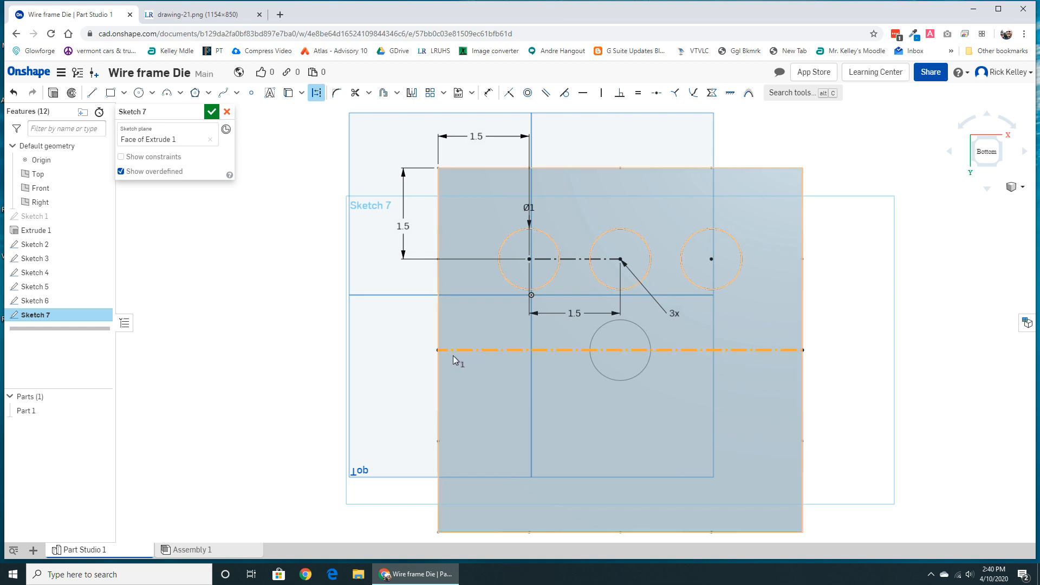
pyautogui.click(302, 290)
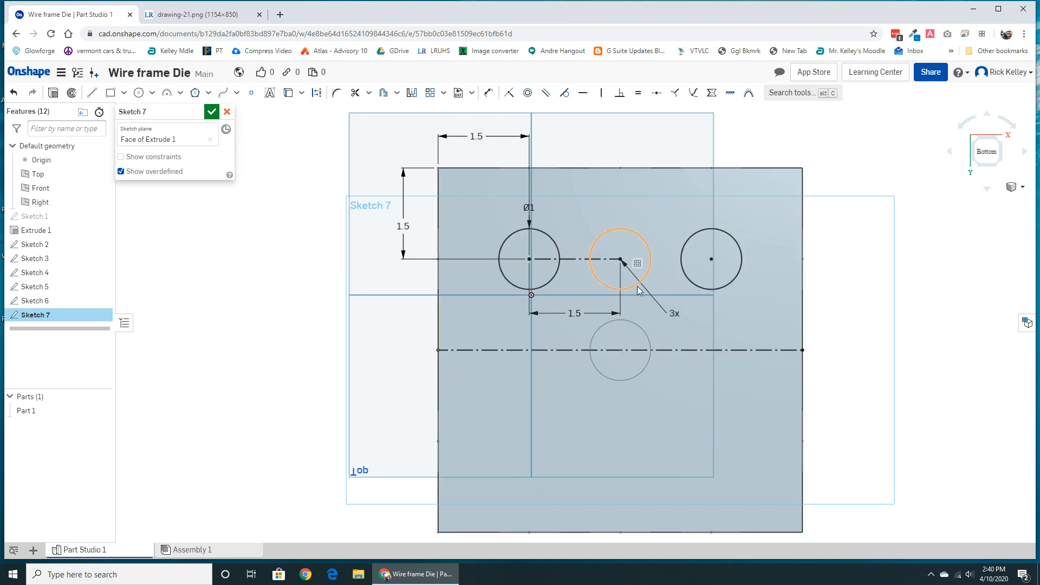
# Mirror the row of three circles across the horizontal construction line on the bottom face
pyautogui.click(411, 92)
pyautogui.click(519, 352)
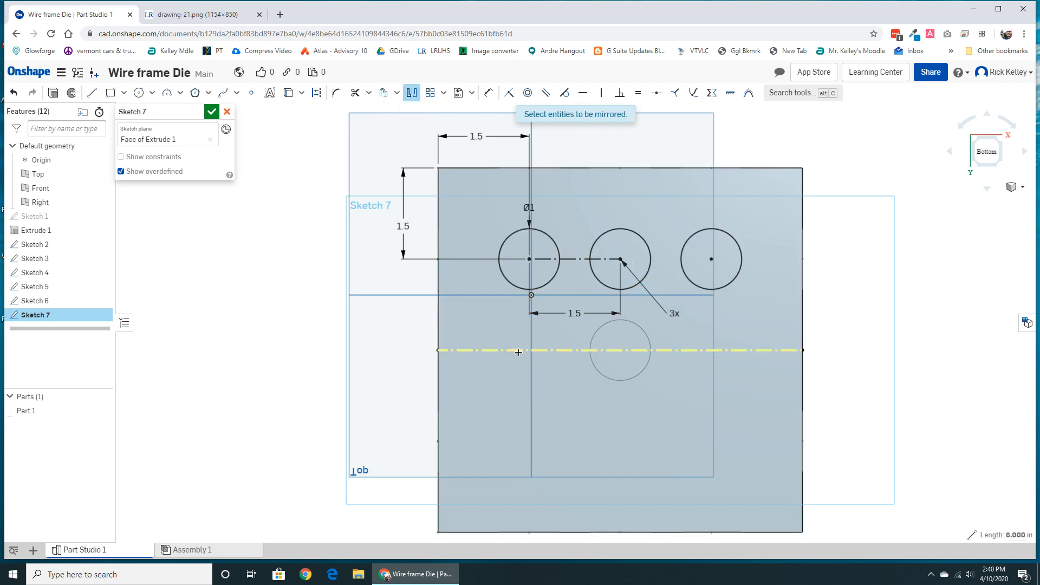
pyautogui.click(516, 285)
pyautogui.click(599, 282)
pyautogui.click(695, 285)
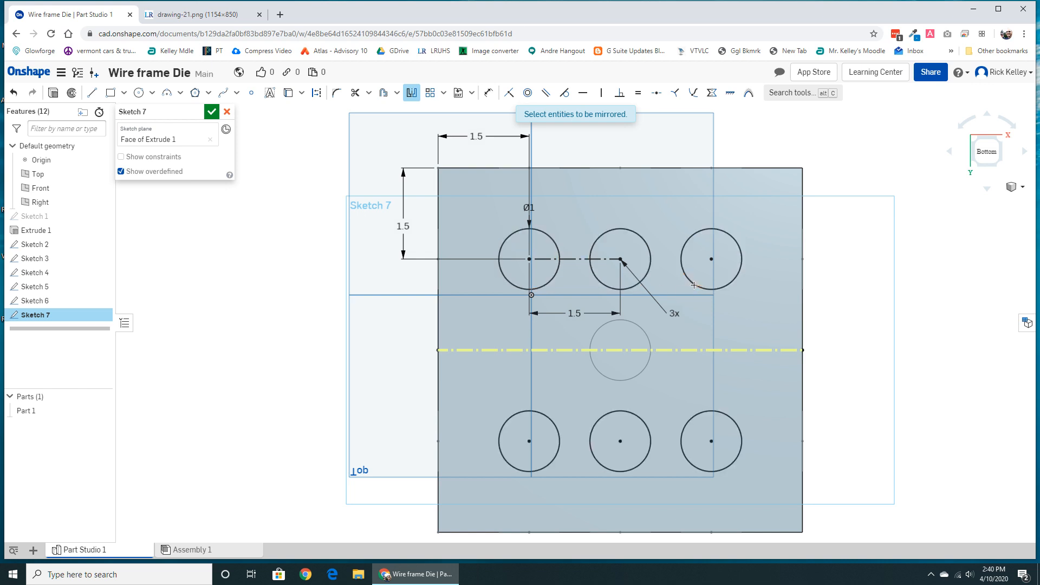
pyautogui.press('Escape')
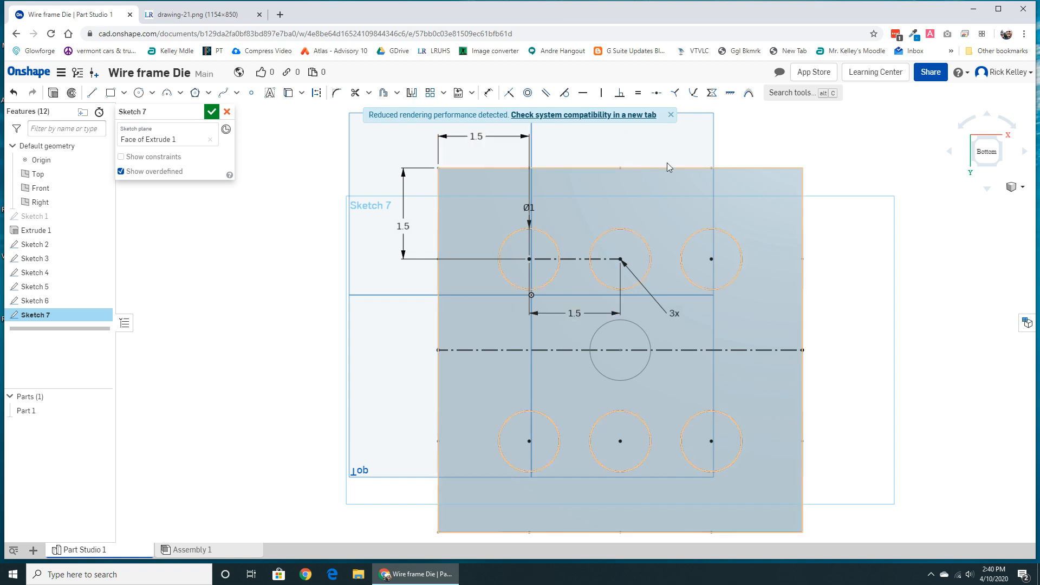
pyautogui.click(671, 115)
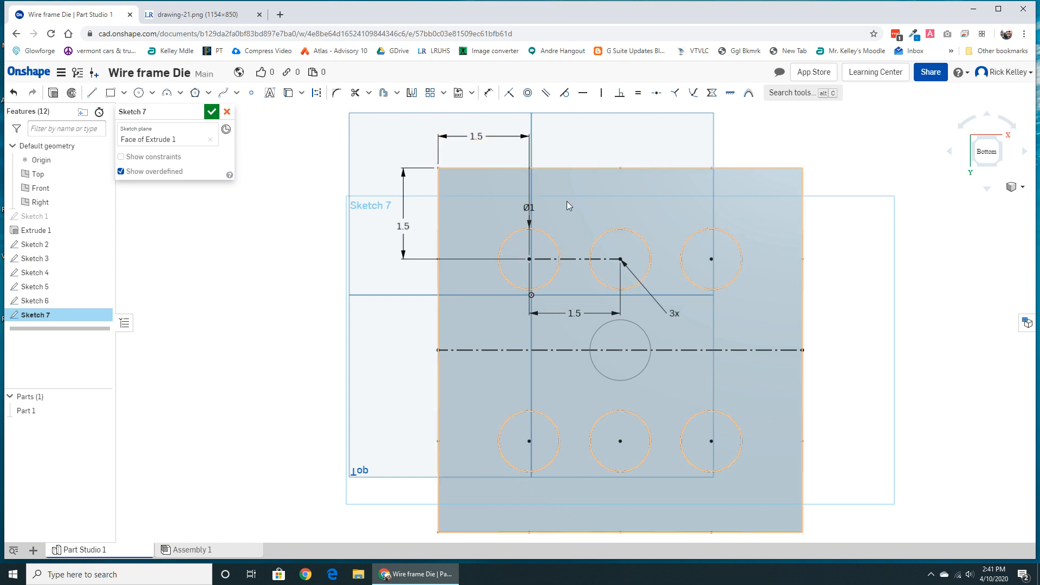
# Try a 2 in offset from the bottom face's upper edge for the circle row and restore it to 1.5 in
pyautogui.doubleClick(407, 227)
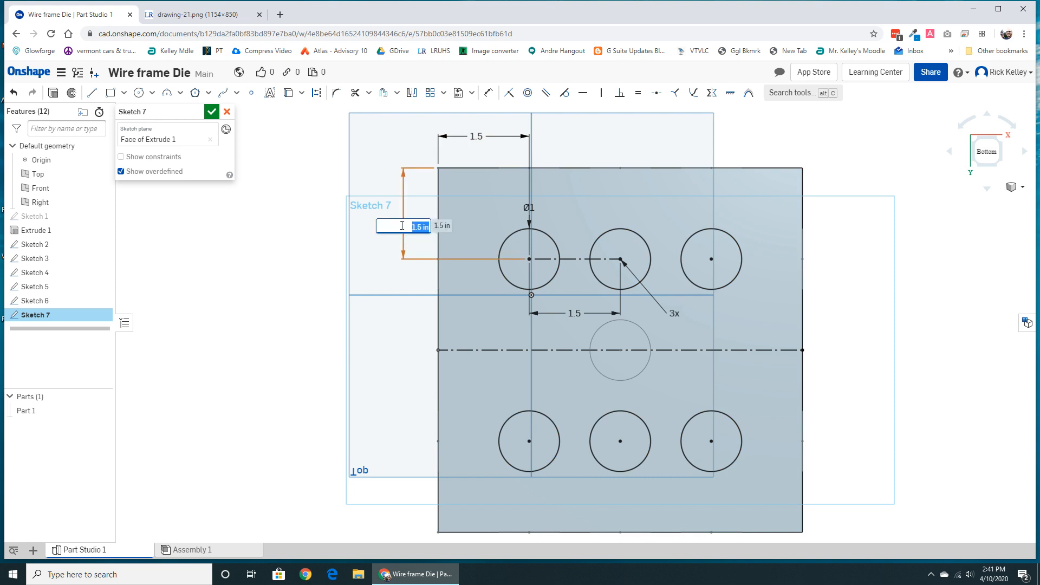
pyautogui.write('2')
pyautogui.press('Return')
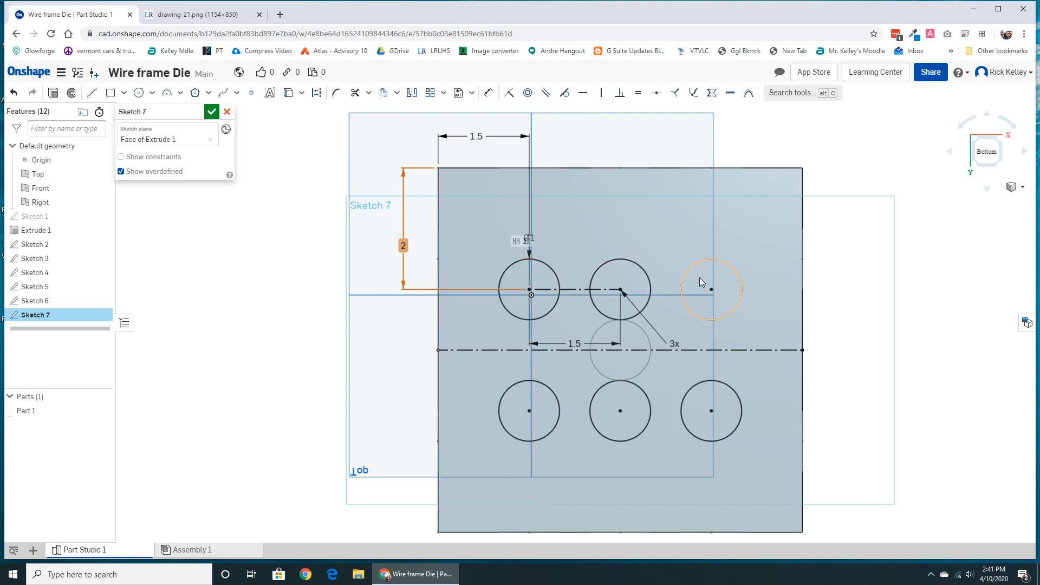
pyautogui.doubleClick(403, 245)
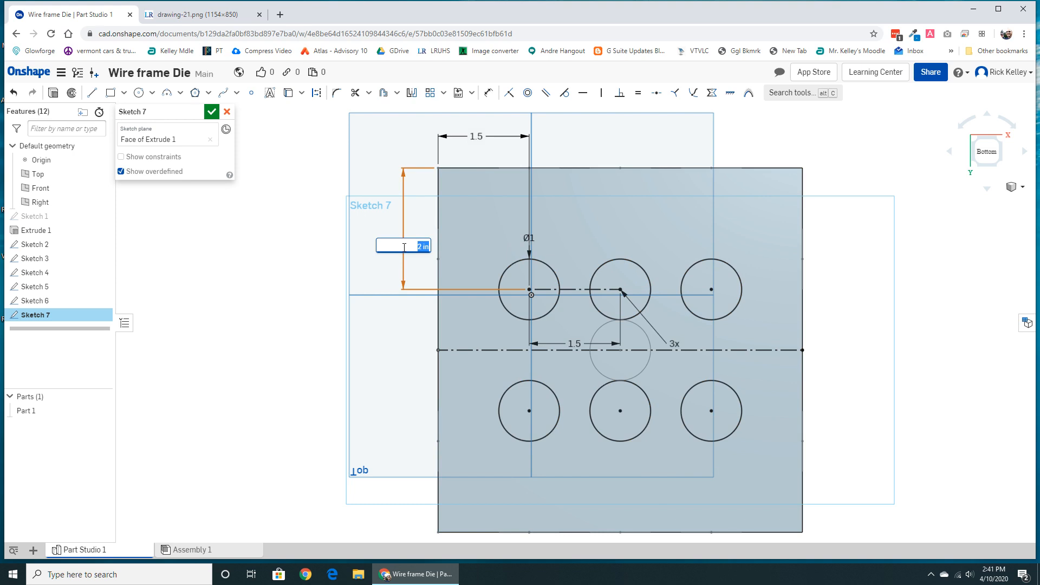
pyautogui.write('1.5')
pyautogui.press('Return')
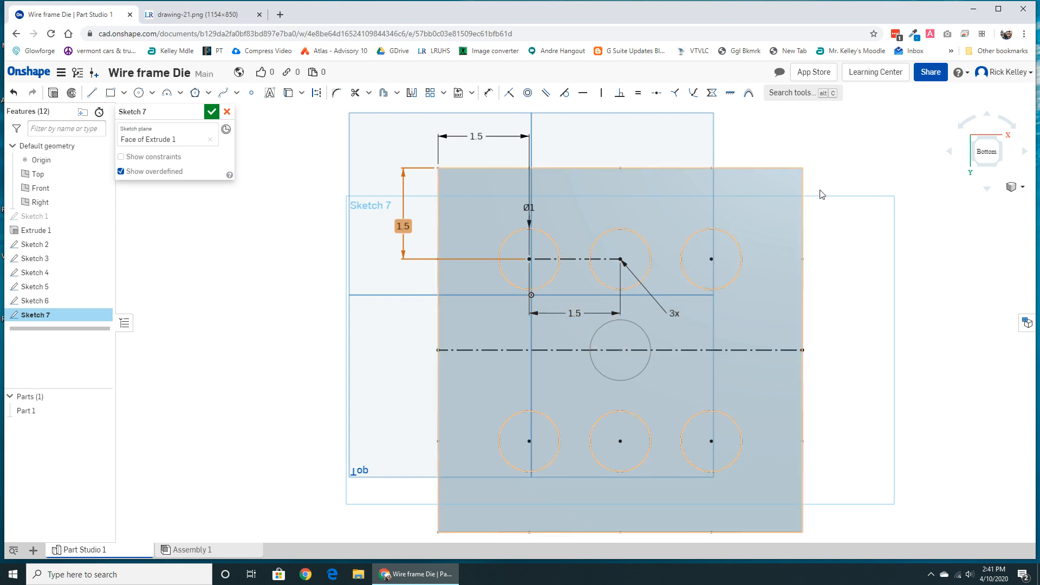
# Inspect the bottom face's six circles from several corners of the cube and finish the sketch
pyautogui.click(978, 168)
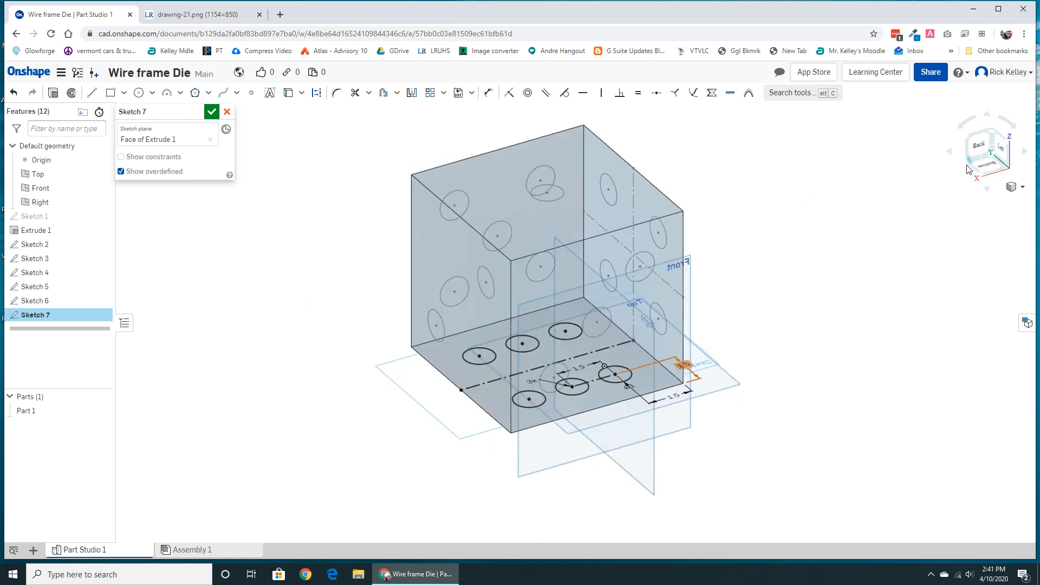
pyautogui.click(996, 136)
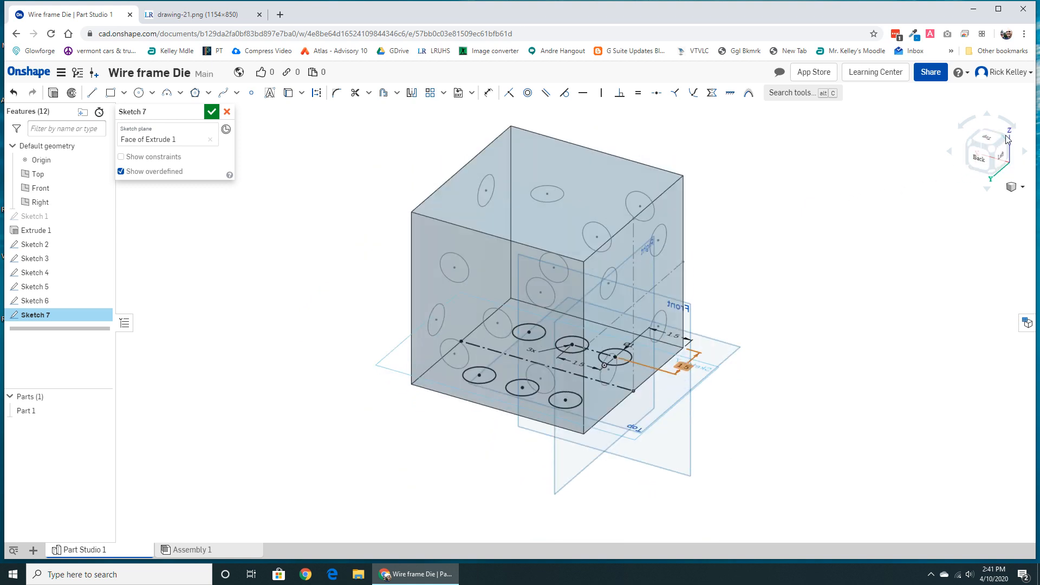
pyautogui.click(1007, 140)
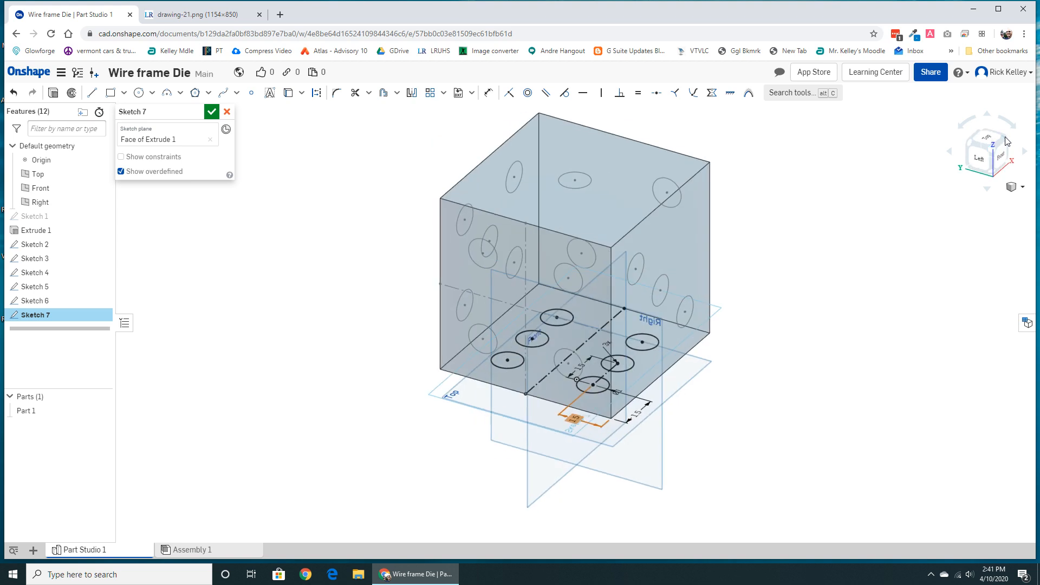
pyautogui.click(1007, 139)
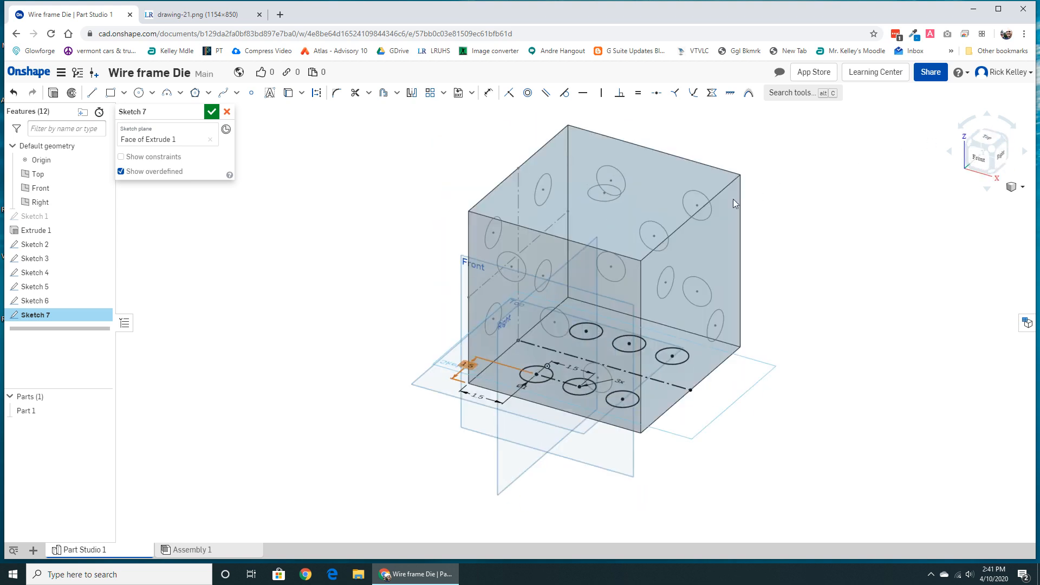
pyautogui.click(211, 112)
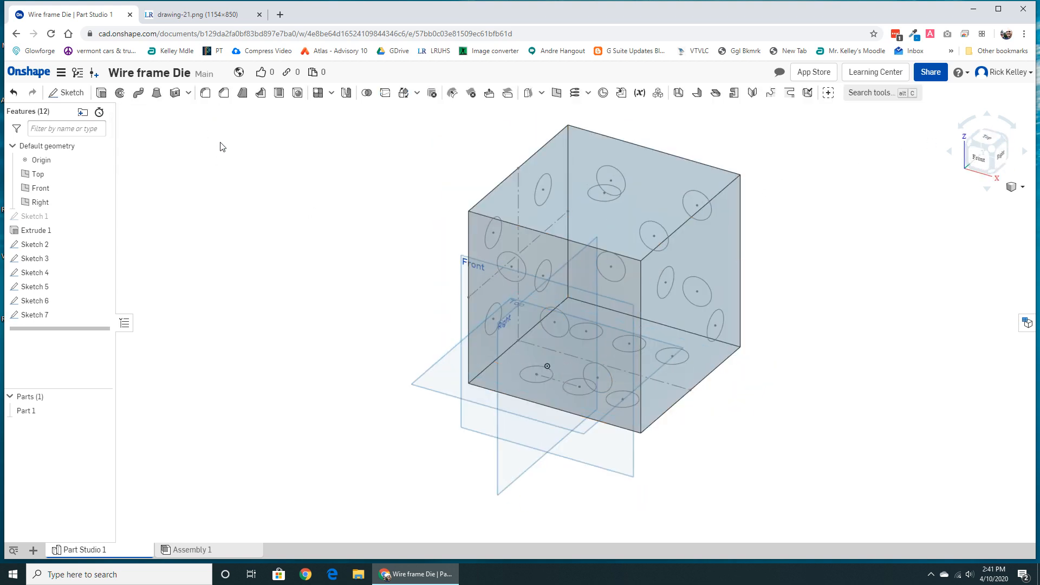
# Hide all reference planes around the die
pyautogui.rightClick(360, 275)
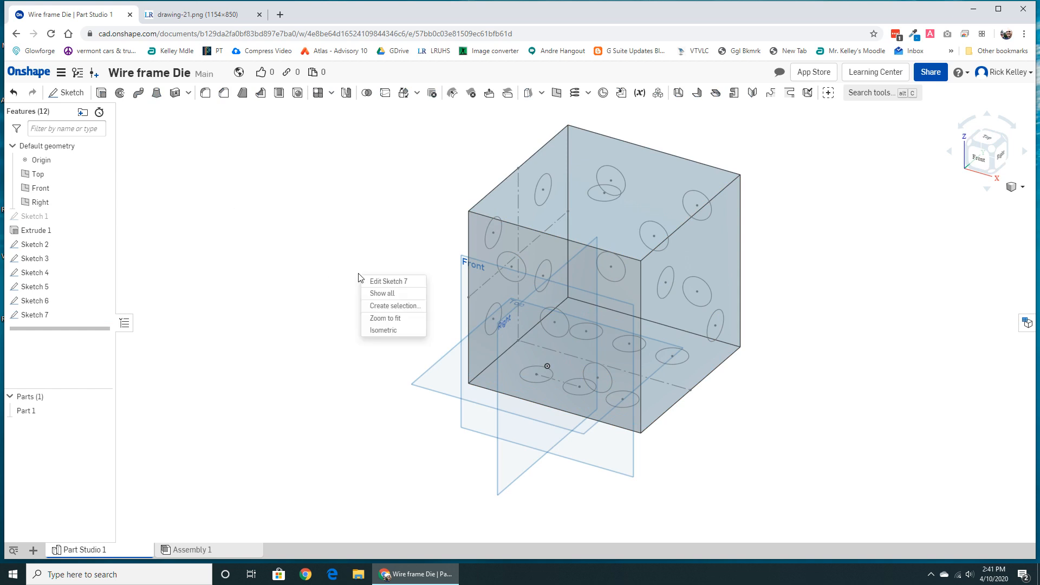
pyautogui.rightClick(442, 388)
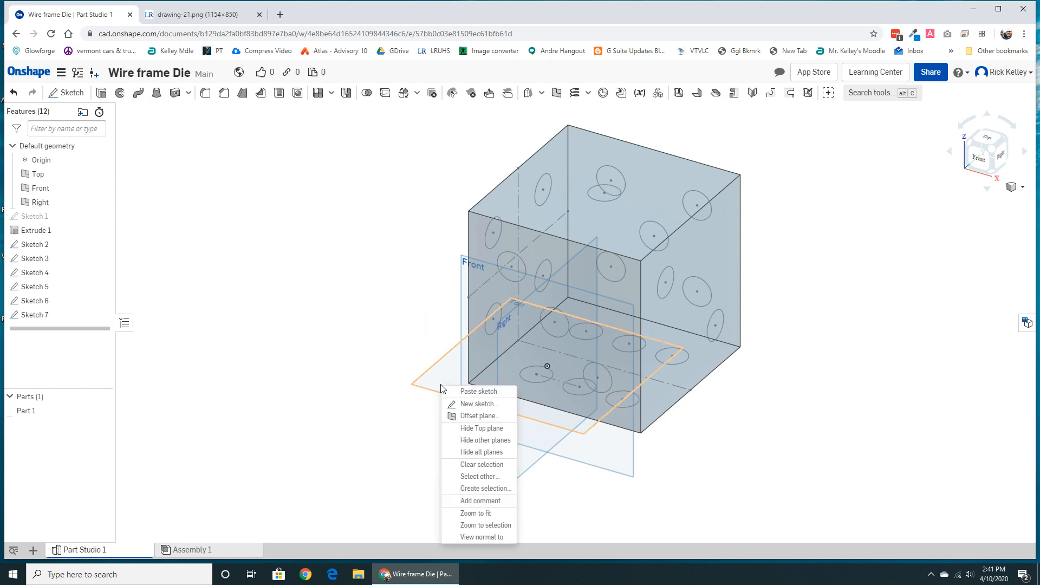
pyautogui.click(474, 453)
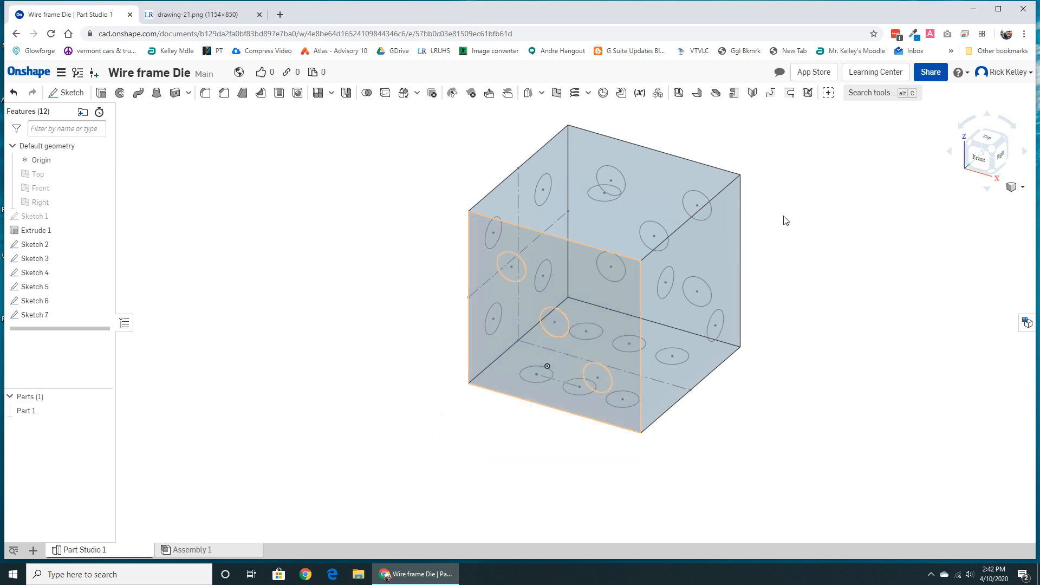
# Compare the die in shaded, shaded with hidden edges and hidden edges removed display modes, and return it to translucent
pyautogui.click(1023, 188)
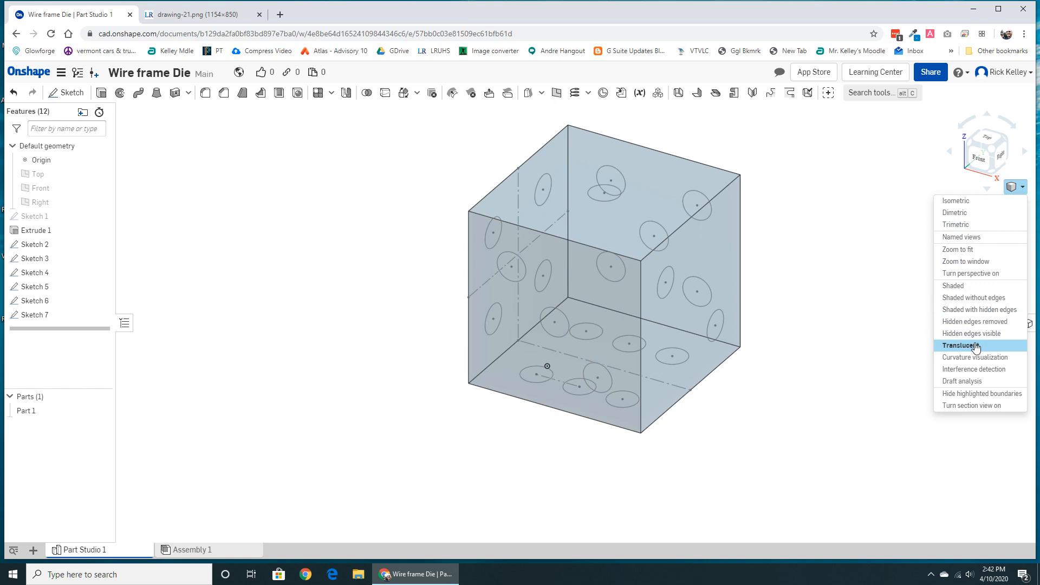
pyautogui.click(960, 287)
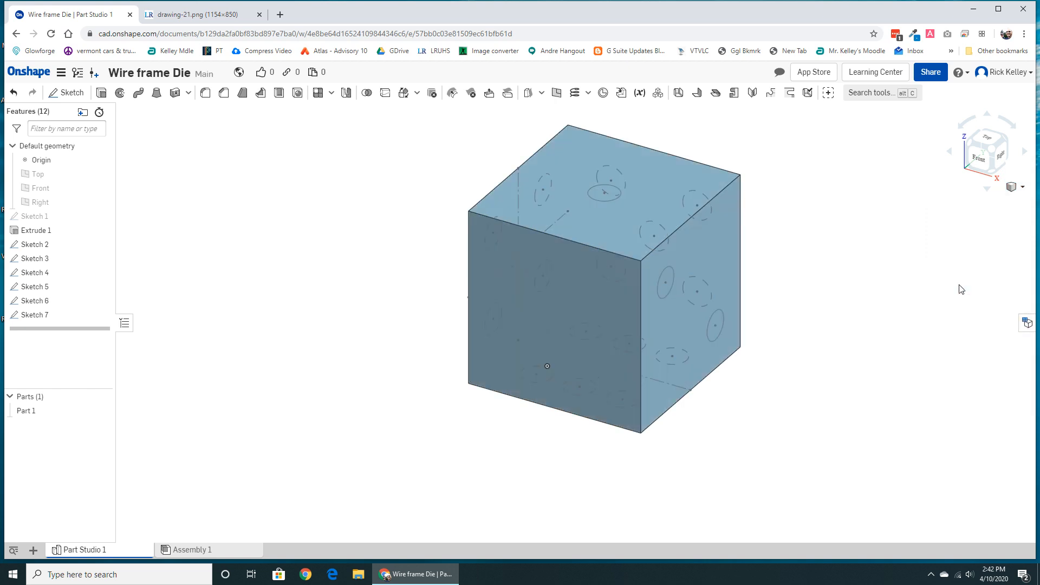
pyautogui.click(1022, 188)
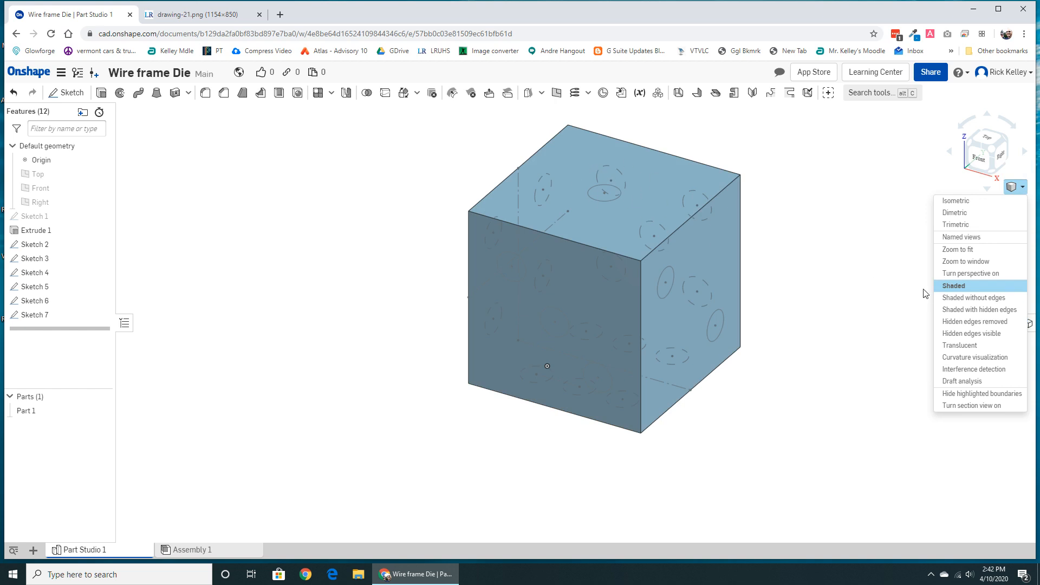
pyautogui.click(957, 312)
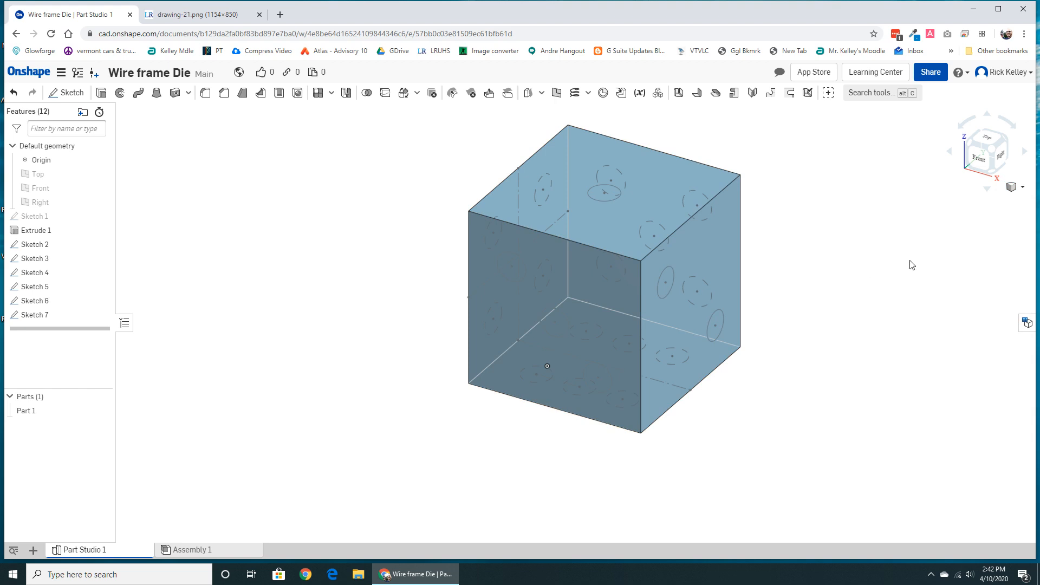
pyautogui.click(1017, 187)
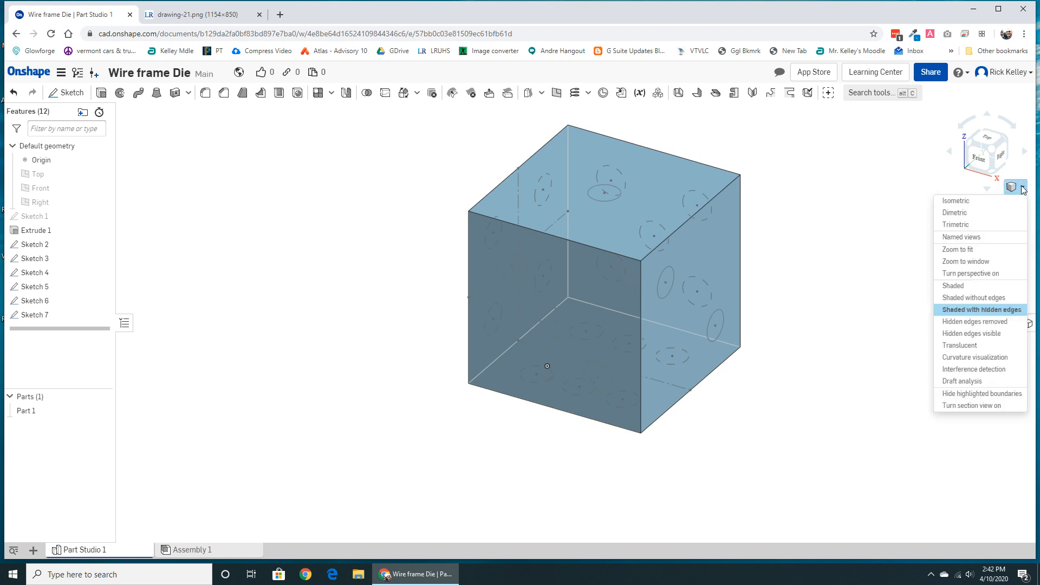
pyautogui.click(973, 333)
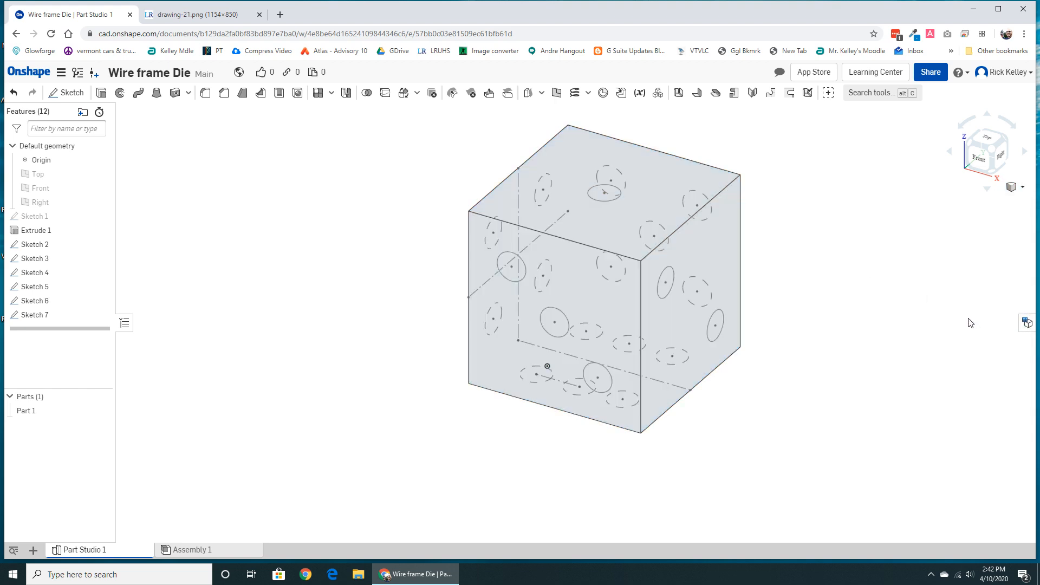
pyautogui.click(1013, 187)
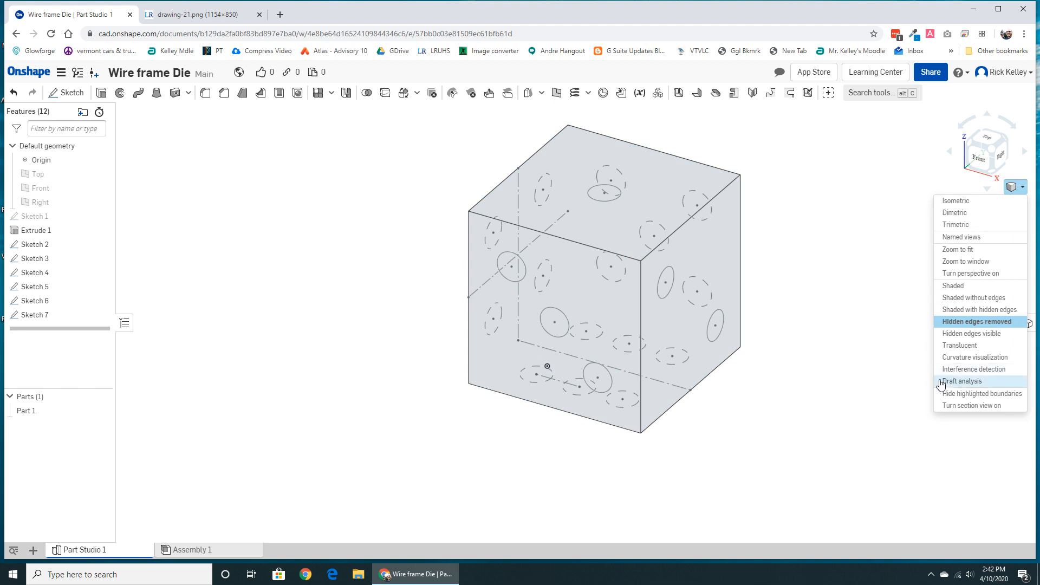
pyautogui.click(949, 347)
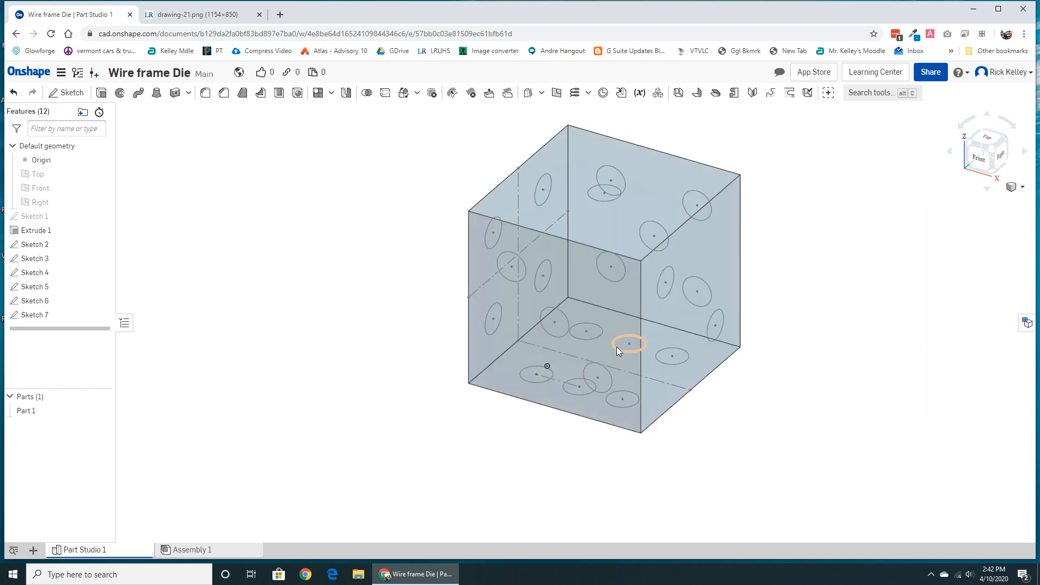